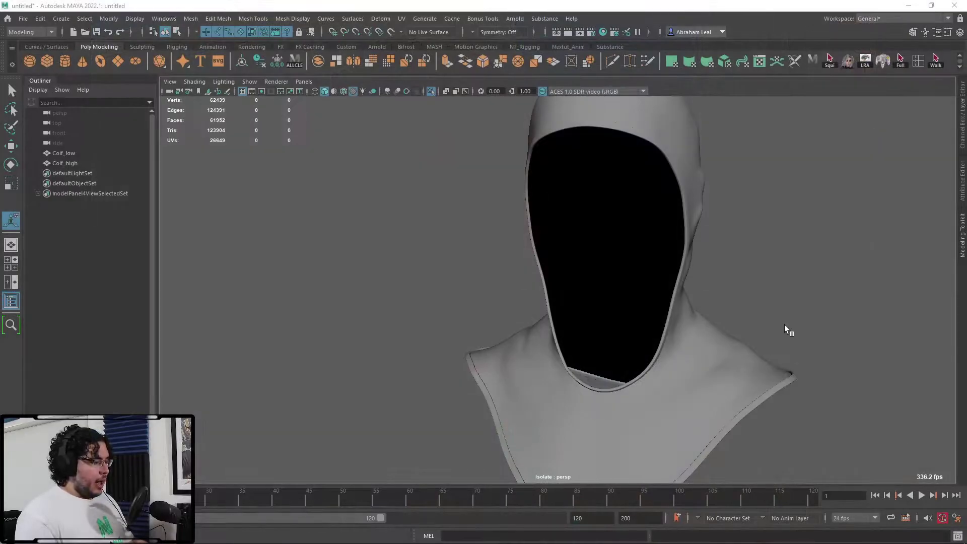
Orbit the hood to a side angle and launch Substance 3D Painter from the Start menu.
right_click_drag(784, 328, 740, 291, "alt")
left_click_drag(740, 290, 643, 339, "alt")
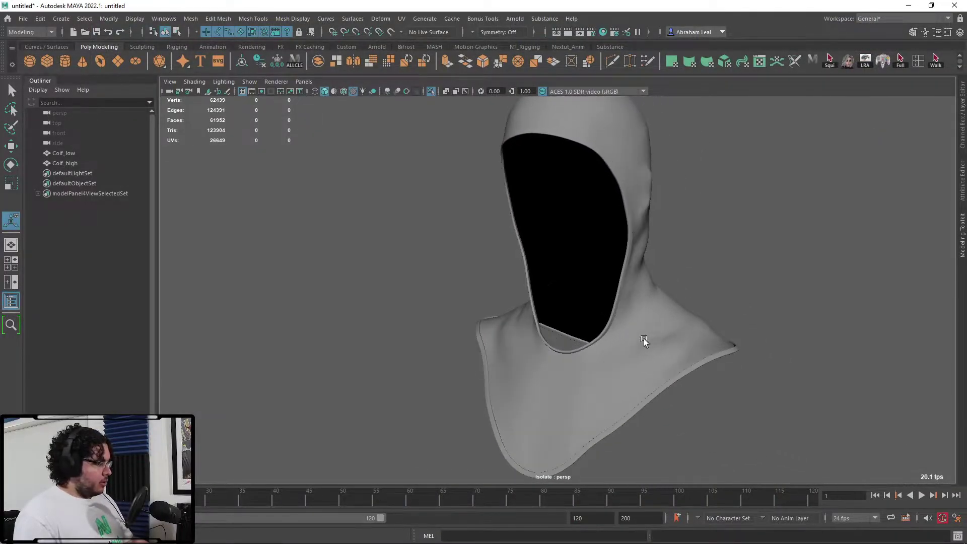
key("alt+Tab")
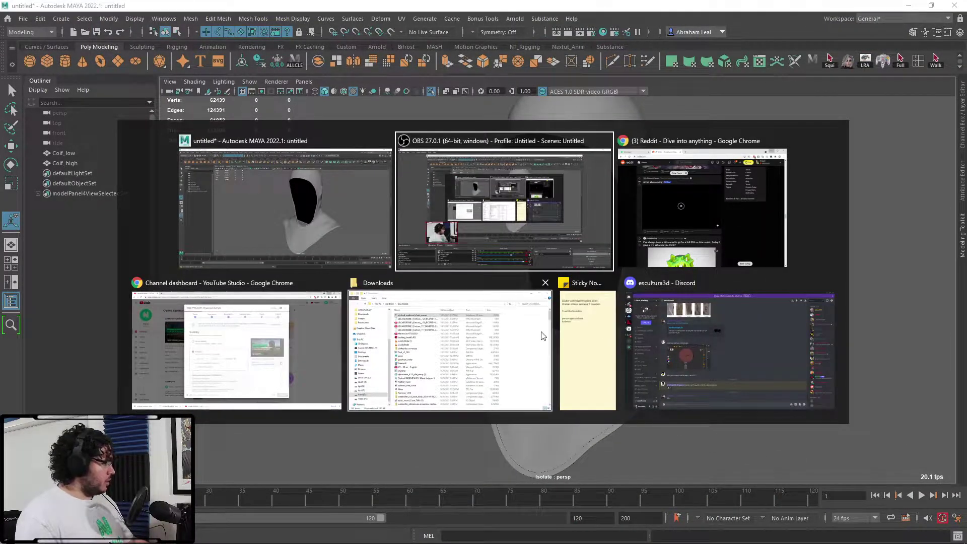
key("super")
type("s")
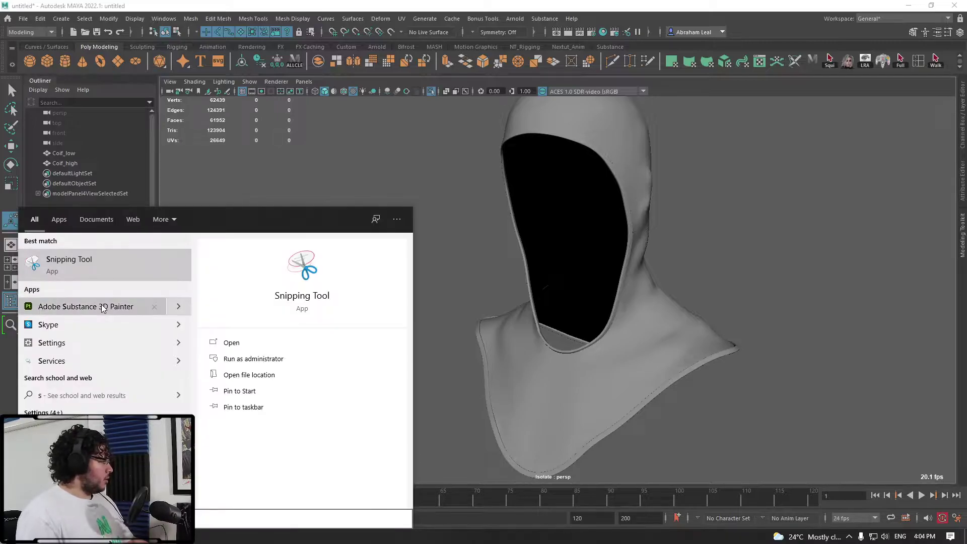
left_click(101, 306)
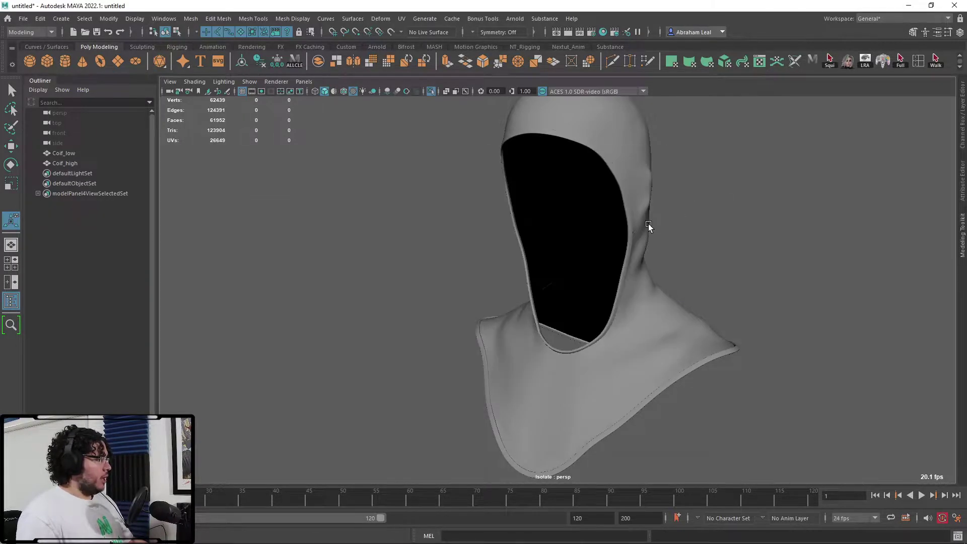
Close Maya, choosing to save the scene as 'chainmailCoif'.
left_click(954, 7)
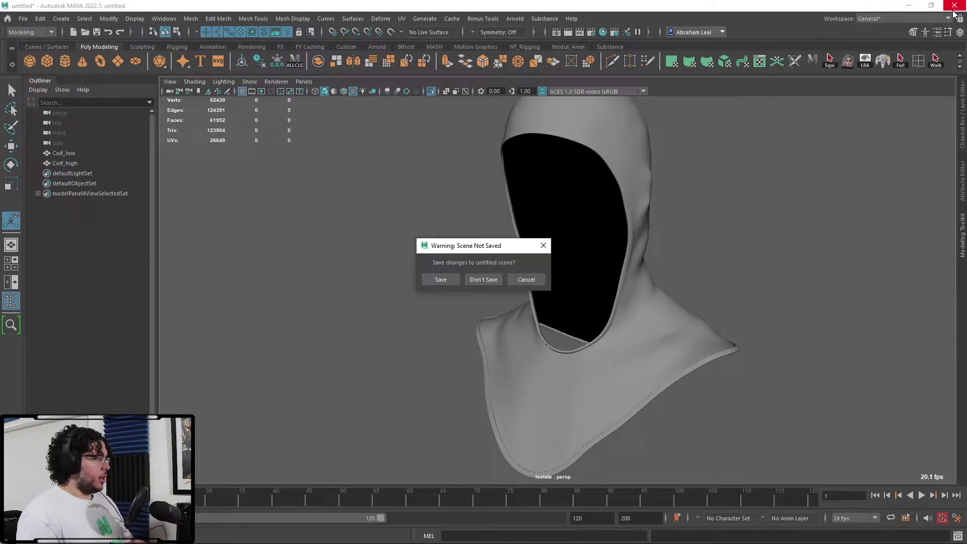
left_click(452, 280)
type("chainmailCoif")
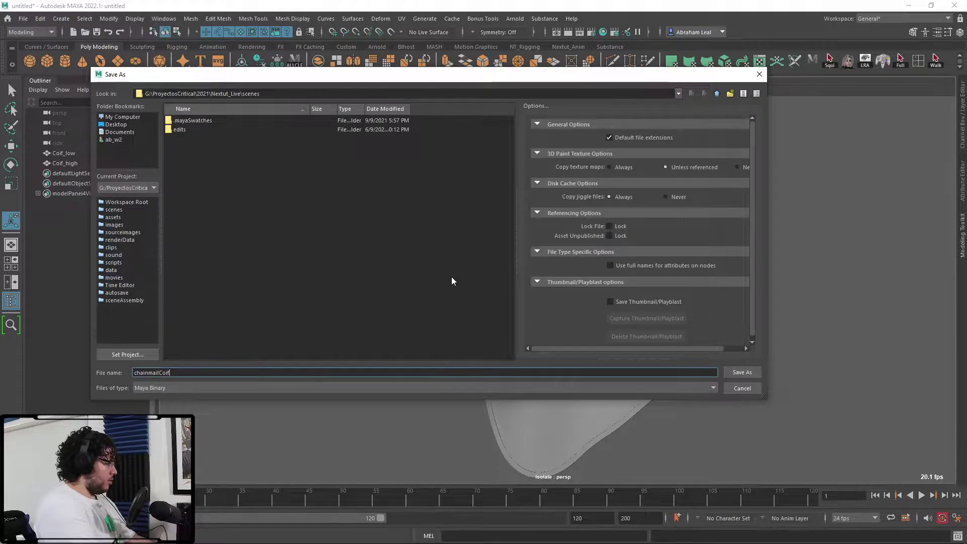
Confirm the Maya save, dismiss Painter's notices, and open the recent chainmailtextures project.
key("Return")
left_click(623, 193)
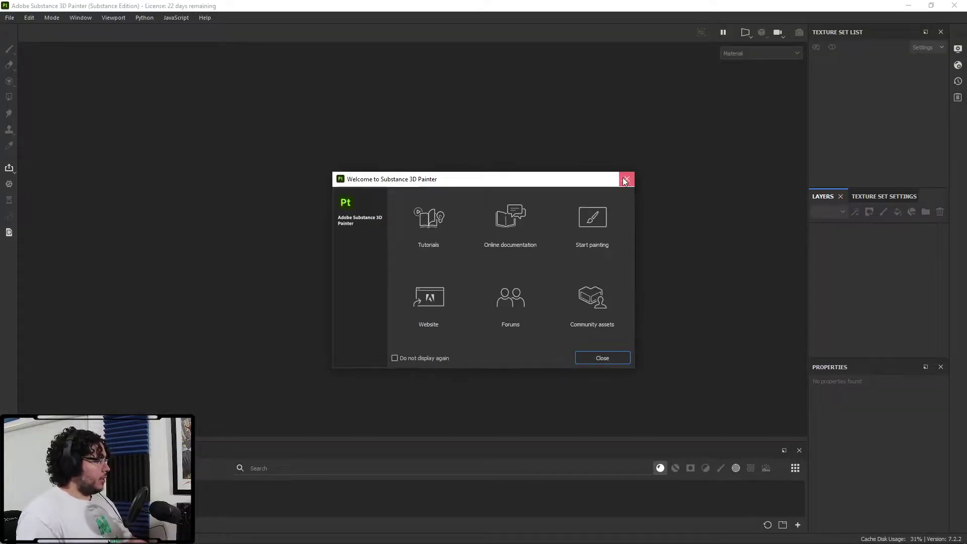
left_click(627, 179)
left_click(9, 17)
mouse_move(40, 52)
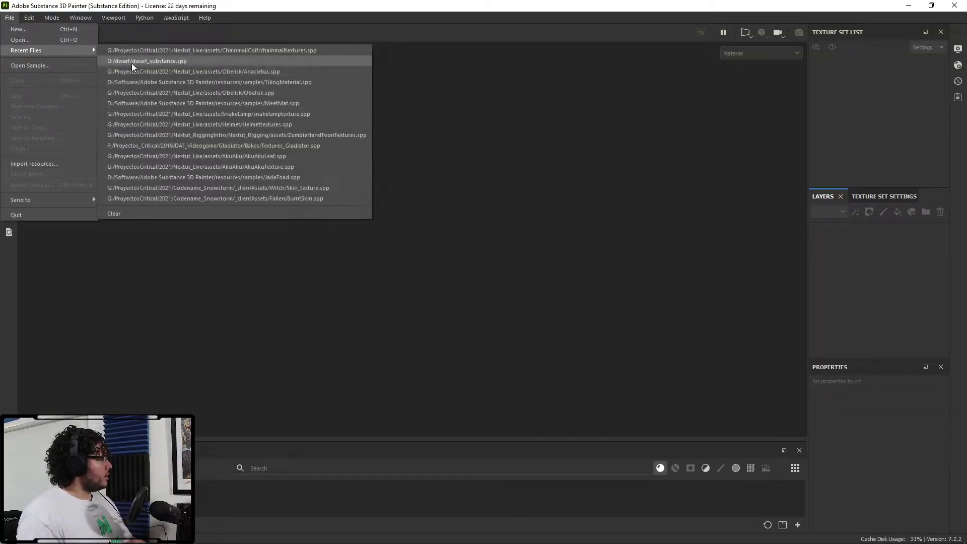
left_click(174, 49)
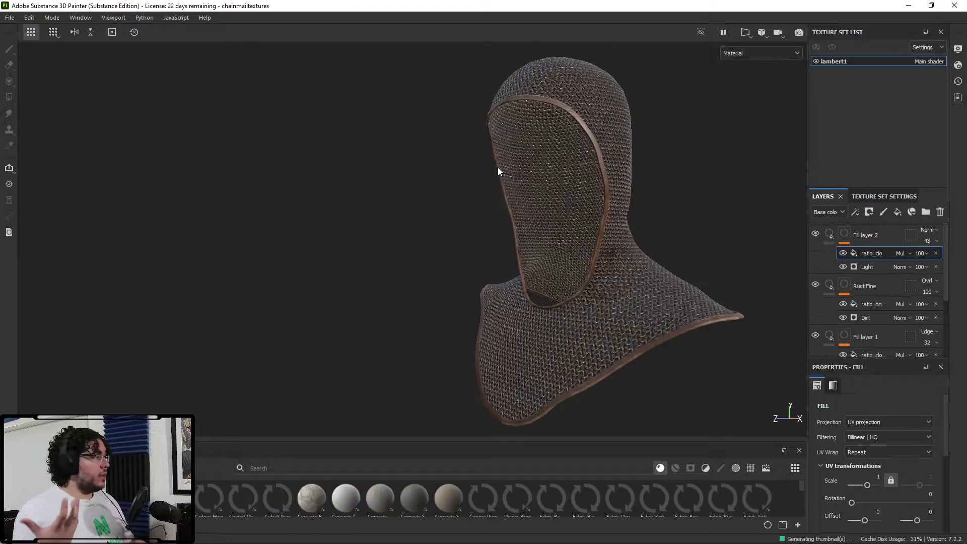
Orbit the textured coif around until it faces the camera.
left_click_drag(600, 205, 633, 208, "alt")
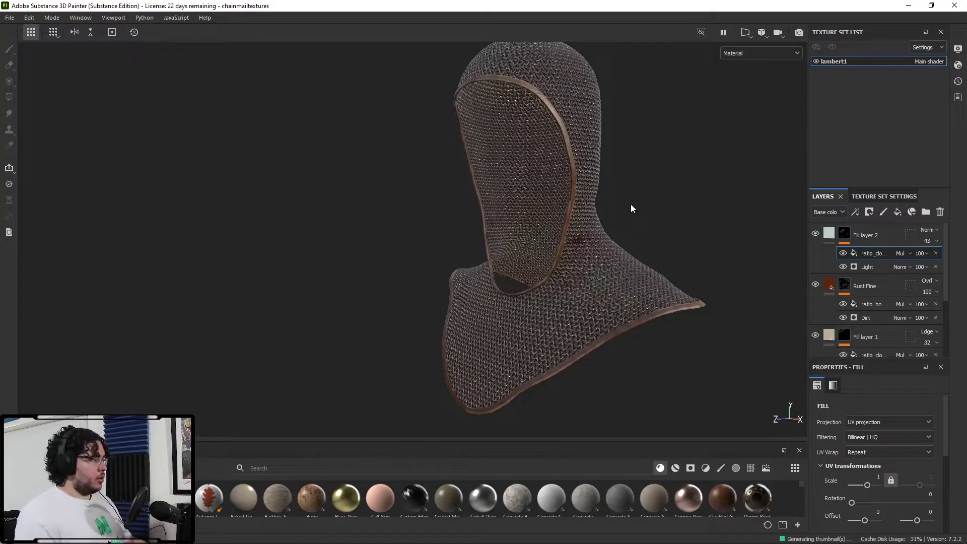
left_click_drag(632, 208, 698, 206, "alt")
left_click_drag(567, 216, 648, 227, "alt")
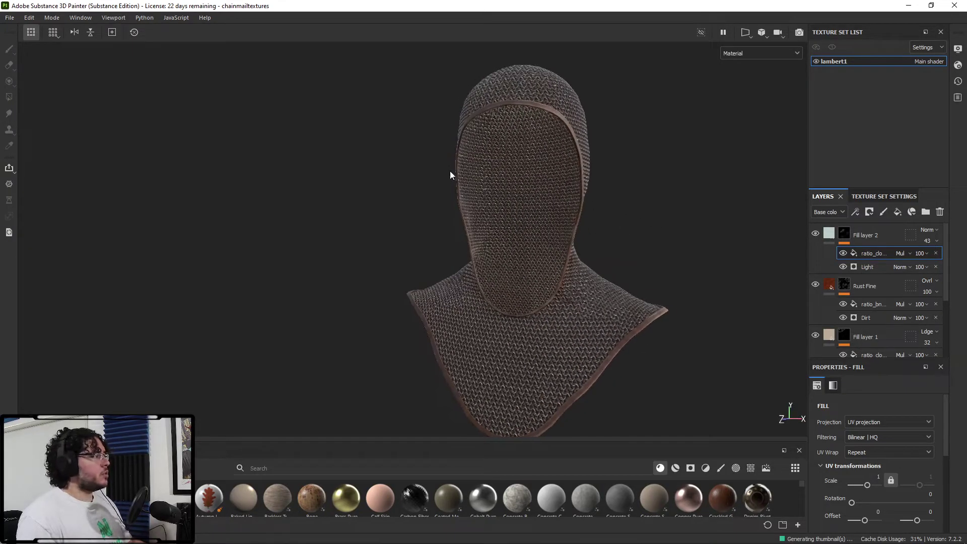
left_click(10, 17)
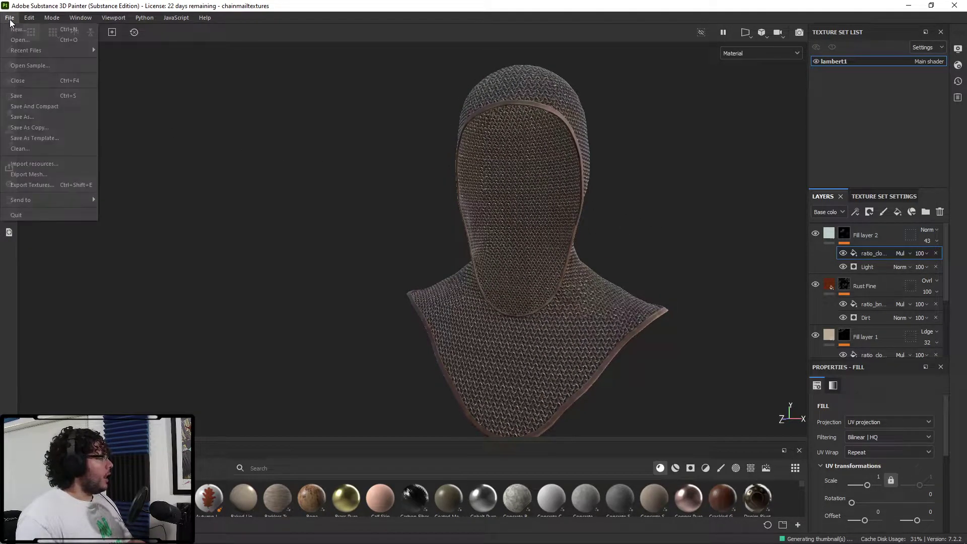
In Export Textures, set the output directory to the ChainmailCoif folder.
left_click(66, 185)
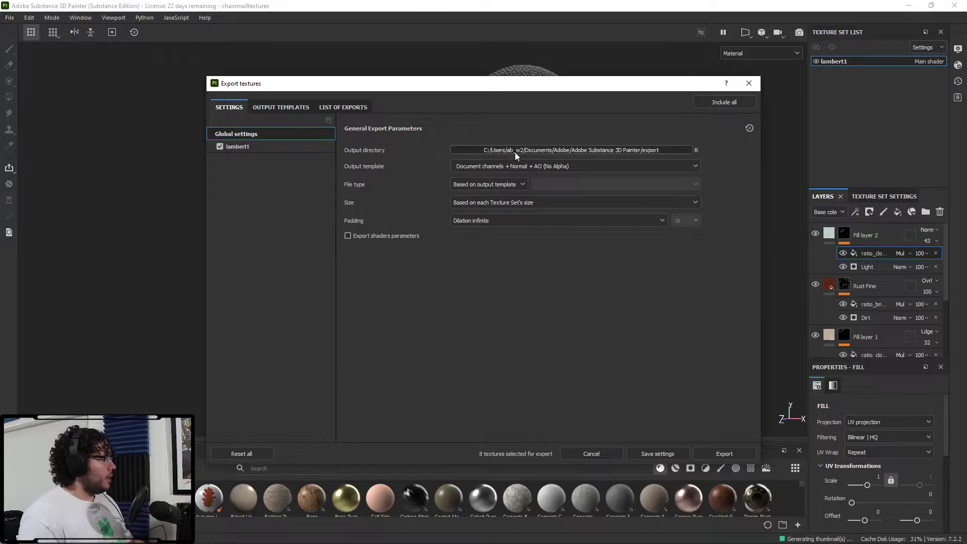
left_click(517, 149)
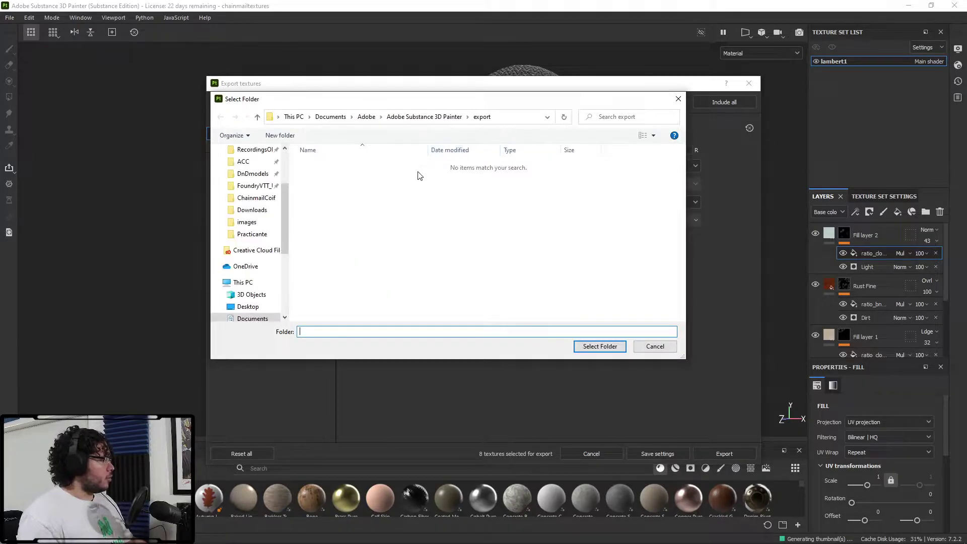
left_click(256, 197)
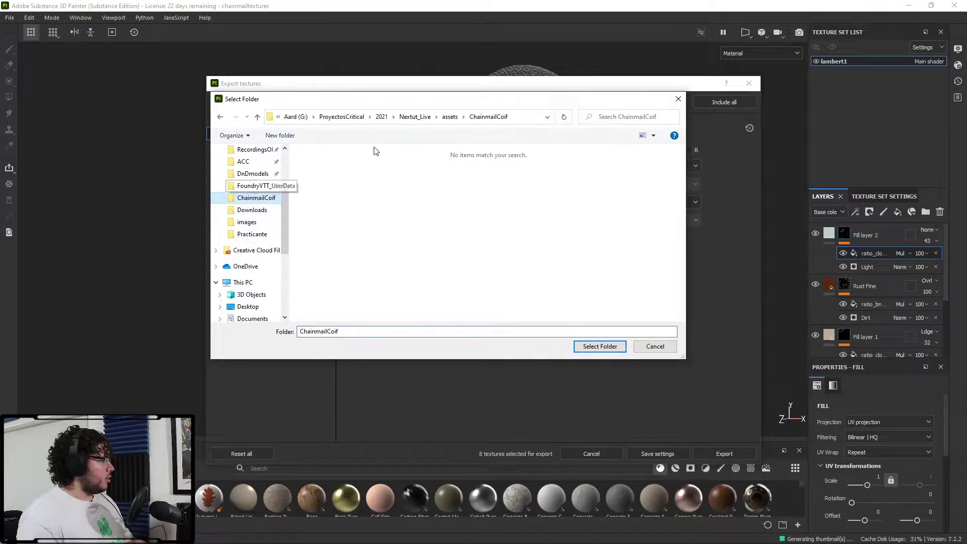
left_click(600, 346)
Choose the Unity HD Render Pipeline (Metallic Standard) output template.
left_click(524, 168)
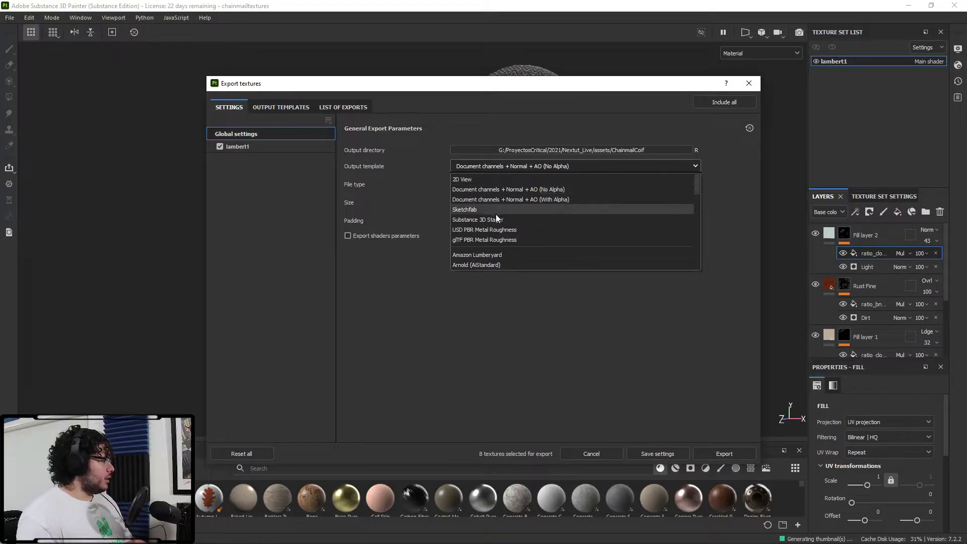
scroll(498, 217, "down", 5)
scroll(535, 222, "down", 5)
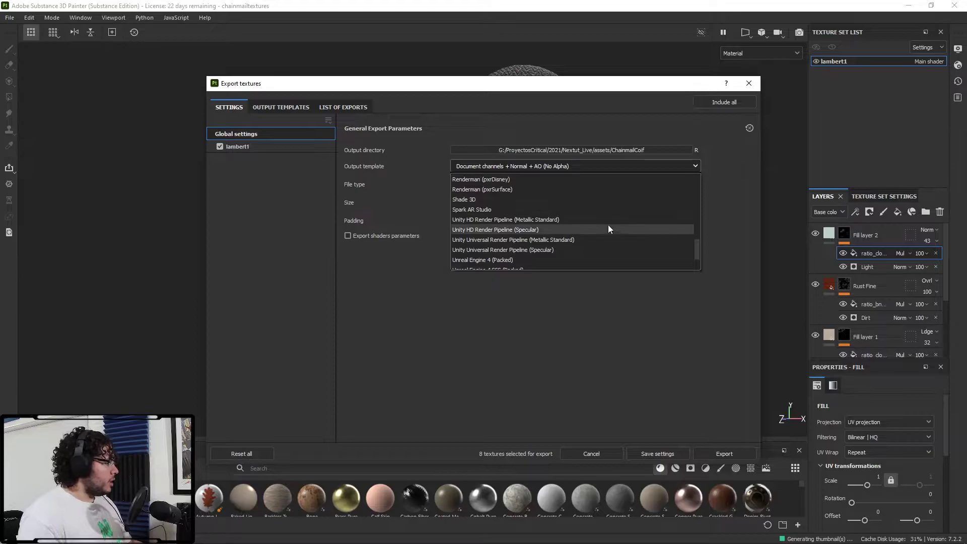
scroll(536, 231, "down", 1)
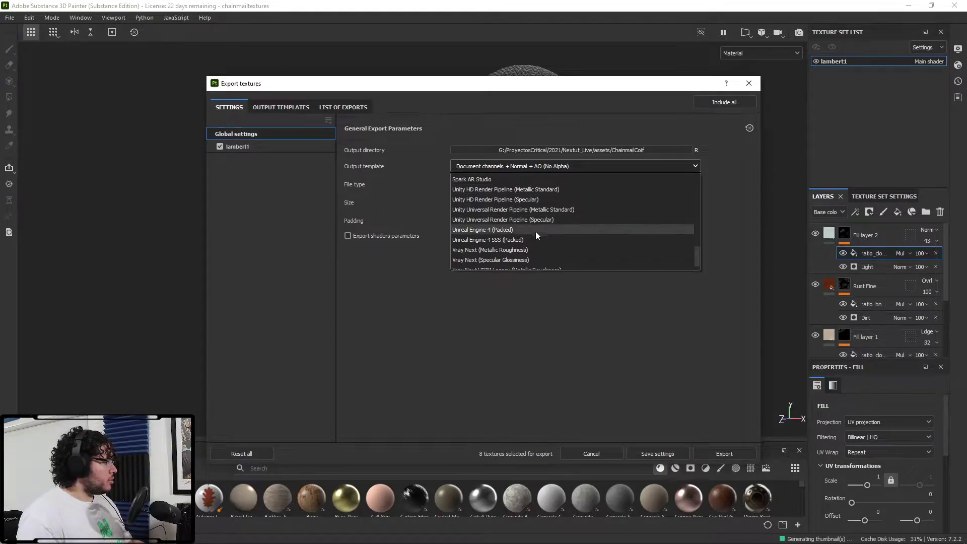
scroll(524, 236, "up", 1)
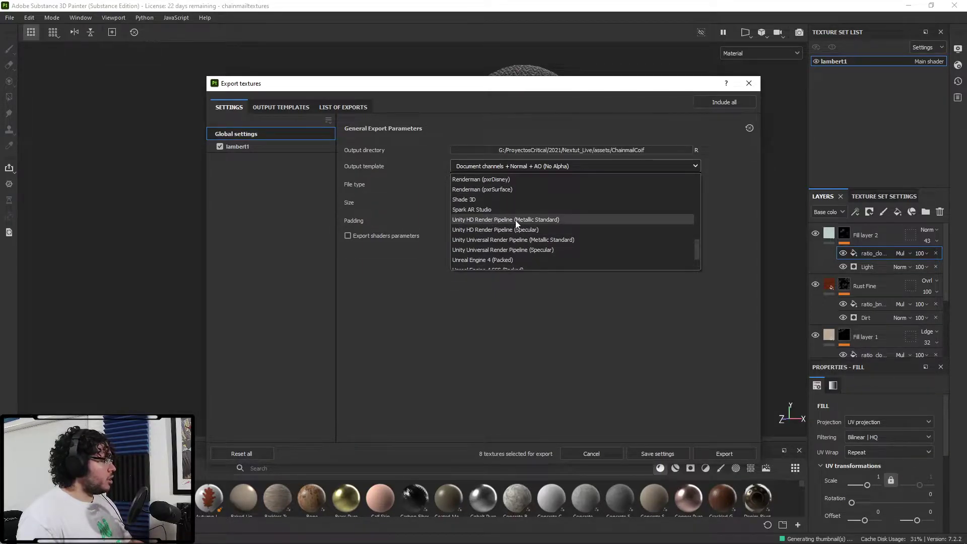
left_click(526, 220)
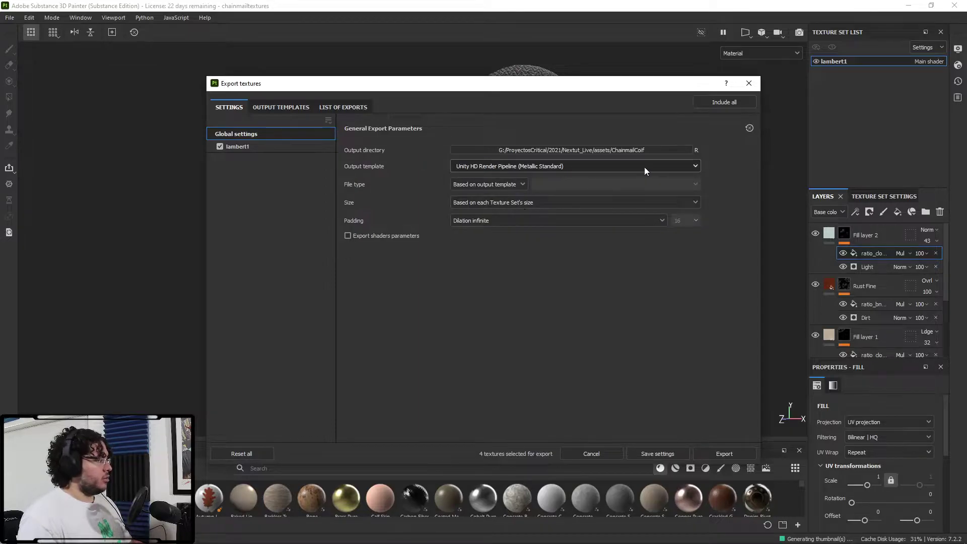
left_click(285, 106)
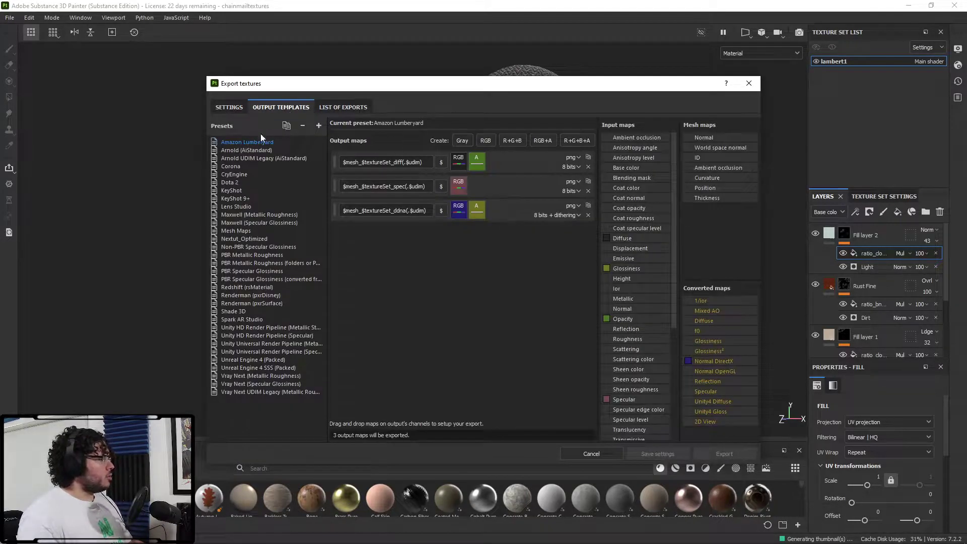
left_click(341, 106)
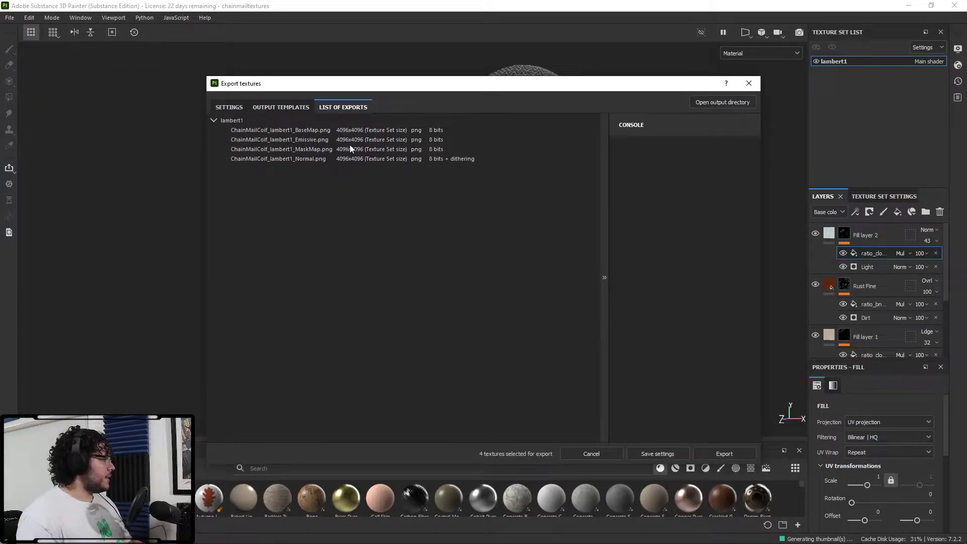
left_click(280, 105)
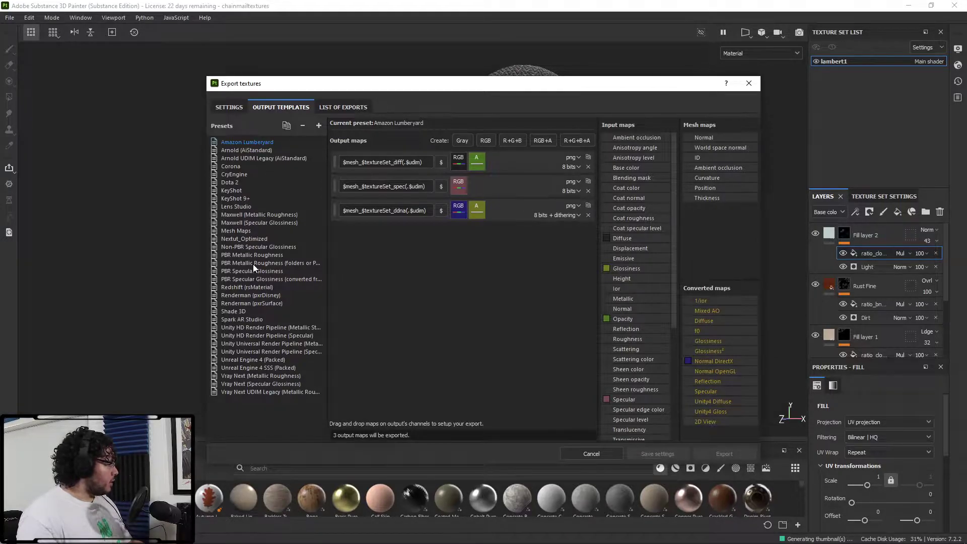
left_click(260, 327)
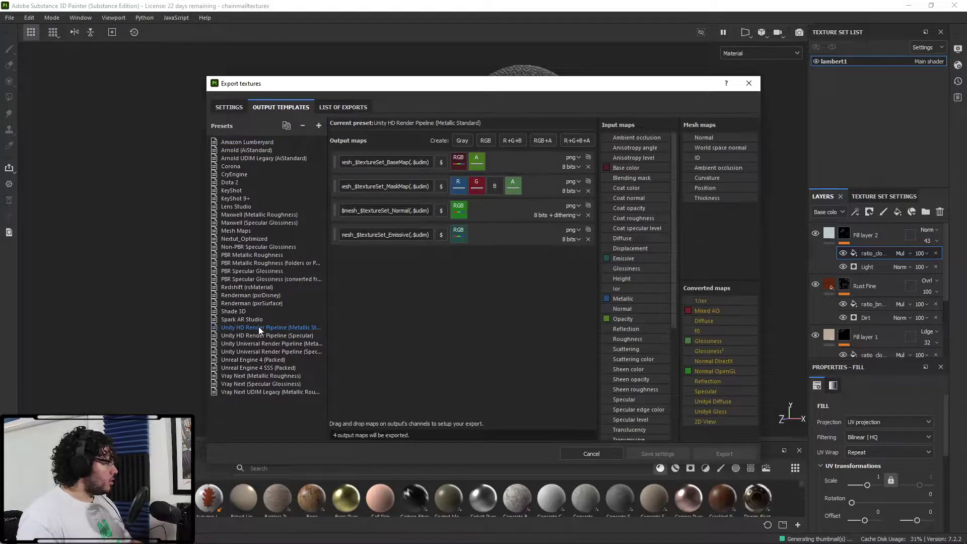
left_click(352, 109)
left_click(280, 107)
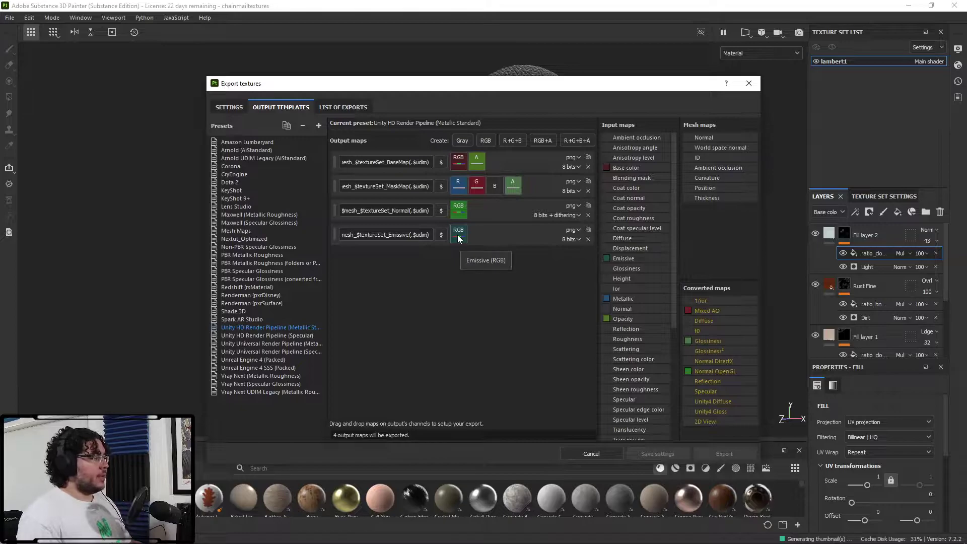
Set export size to 4096 and file type to targa, then export the four textures.
left_click(230, 107)
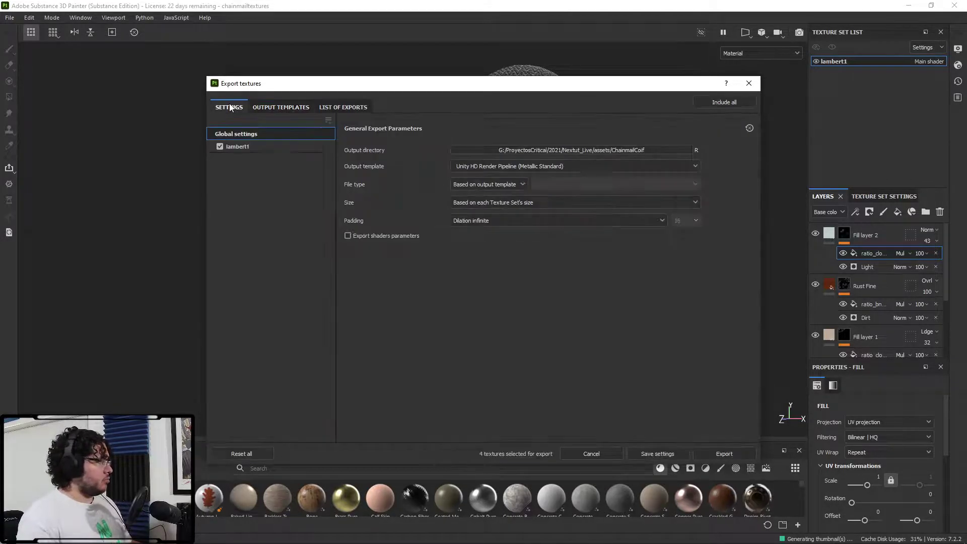
left_click(486, 185)
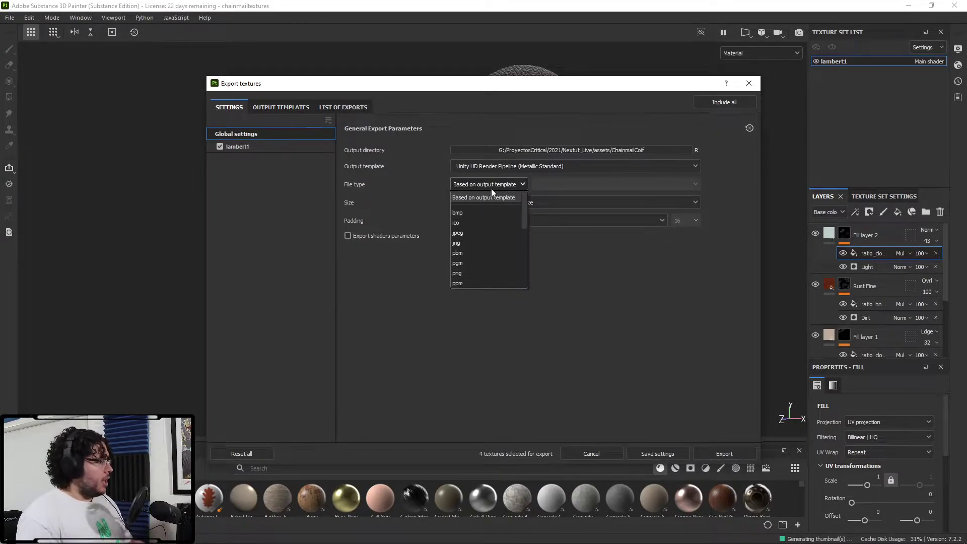
left_click(492, 192)
left_click(496, 204)
left_click(479, 292)
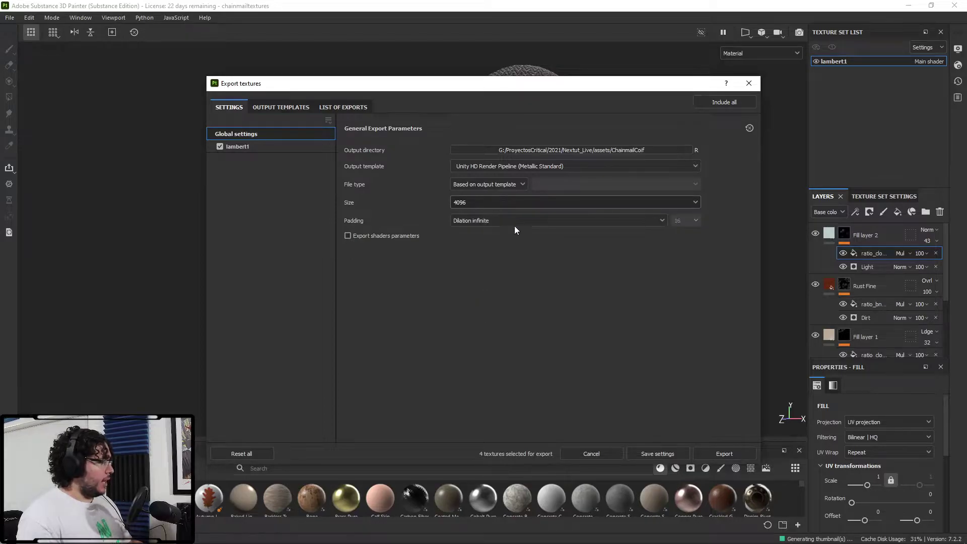
left_click(510, 184)
scroll(473, 267, "down", 2)
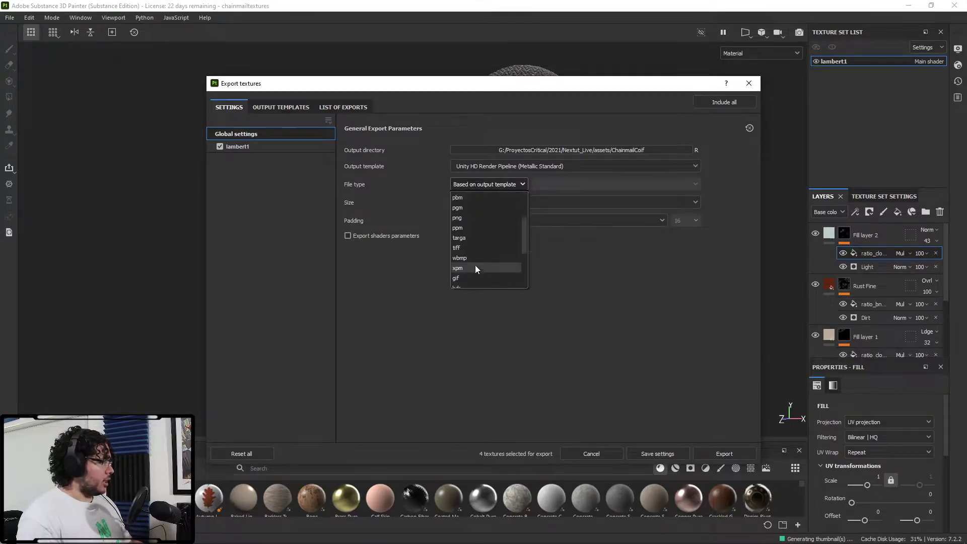
left_click(470, 238)
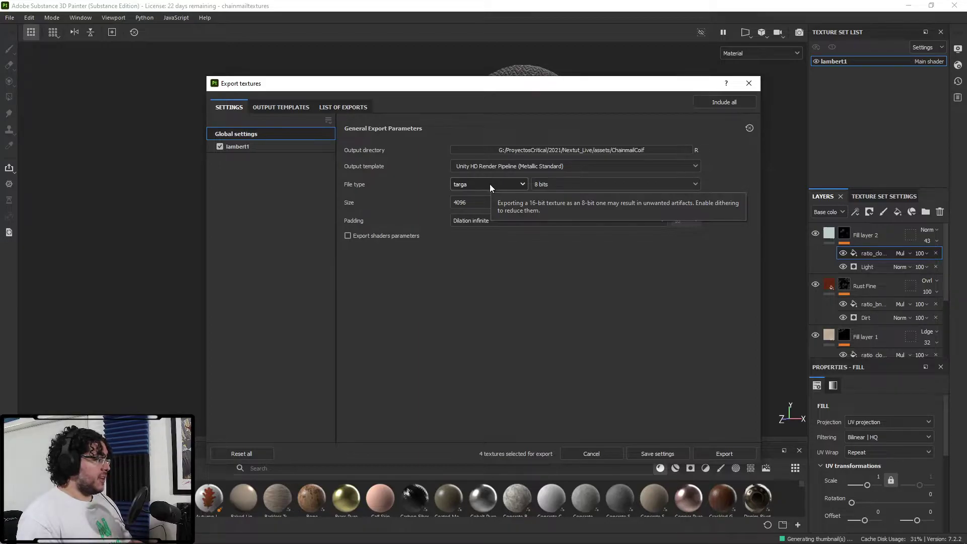
left_click(732, 456)
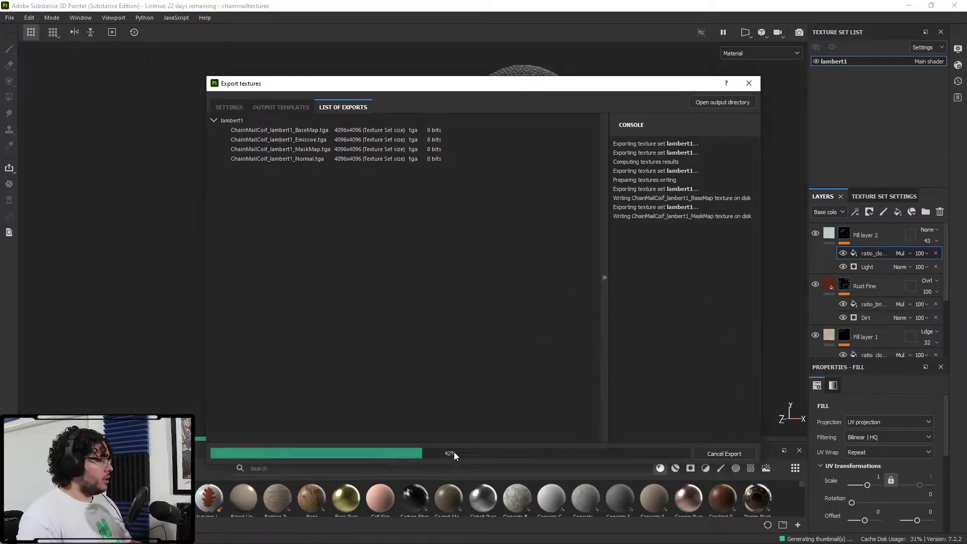
Launch Marmoset Toolbag from the Start menu search.
key("super")
type("mar")
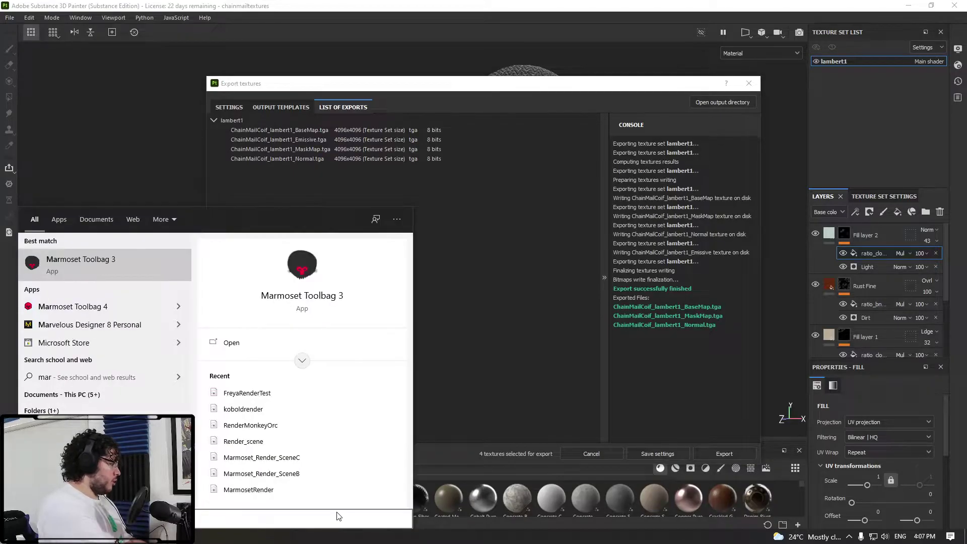
key("Return")
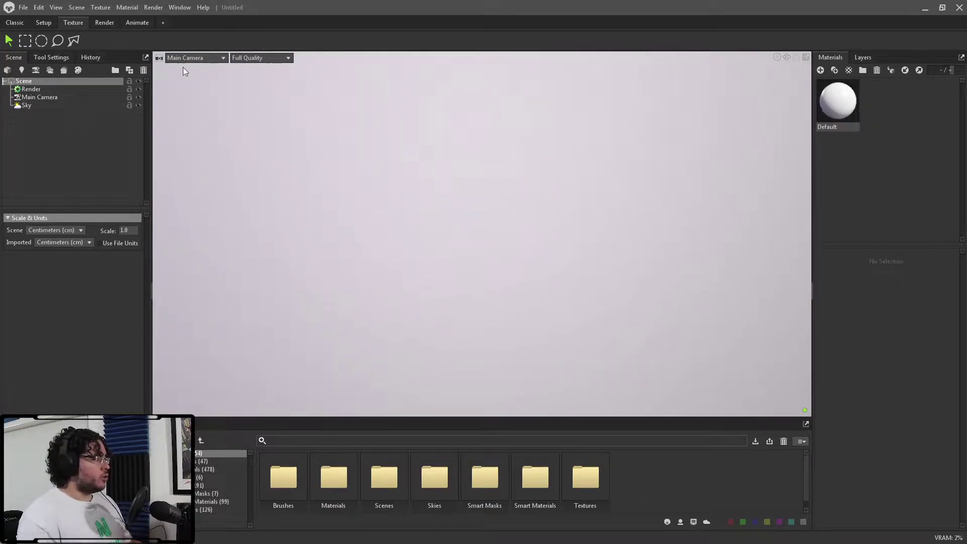
Import the ChainMailCoif model from the ChainmailCoif folder into the scene.
left_click(23, 7)
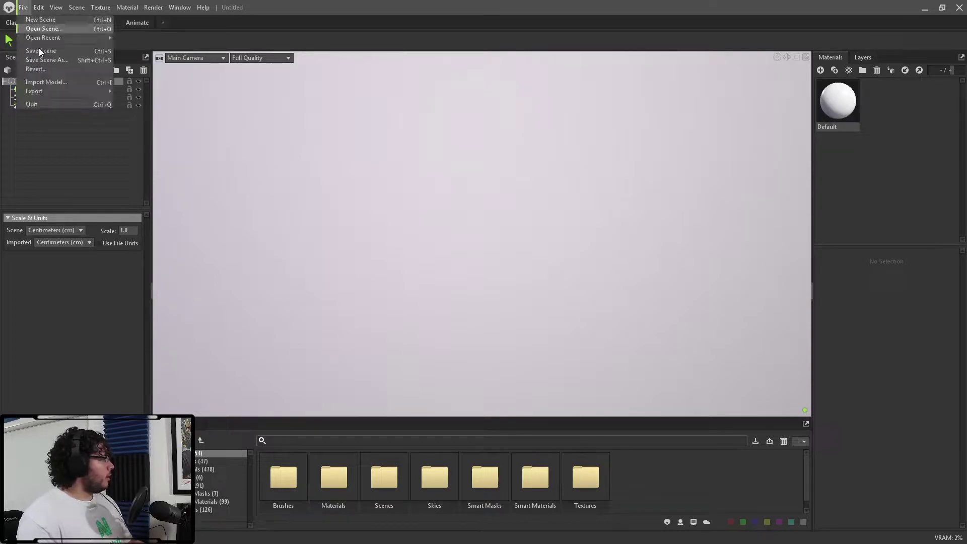
left_click(45, 83)
scroll(46, 151, "up", 3)
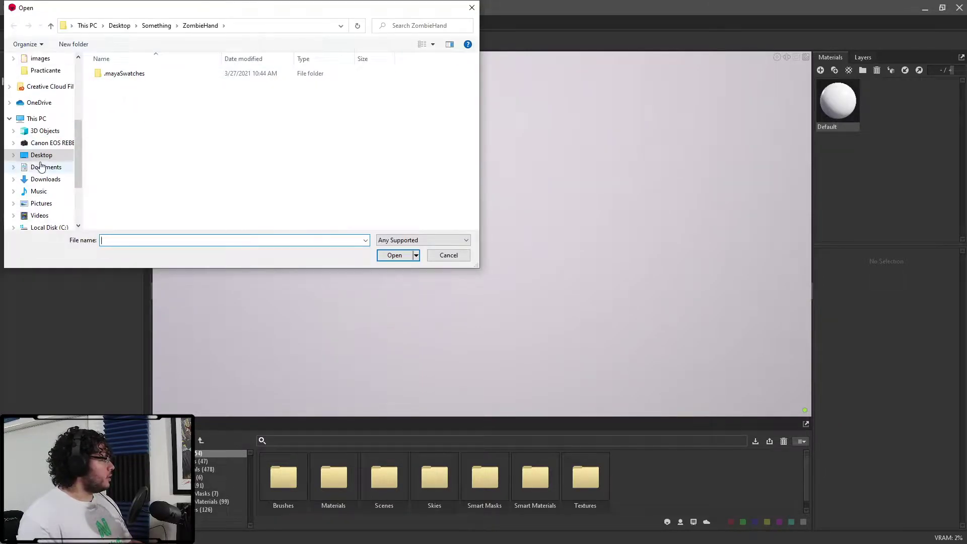
scroll(41, 106, "up", 1)
left_click(43, 106)
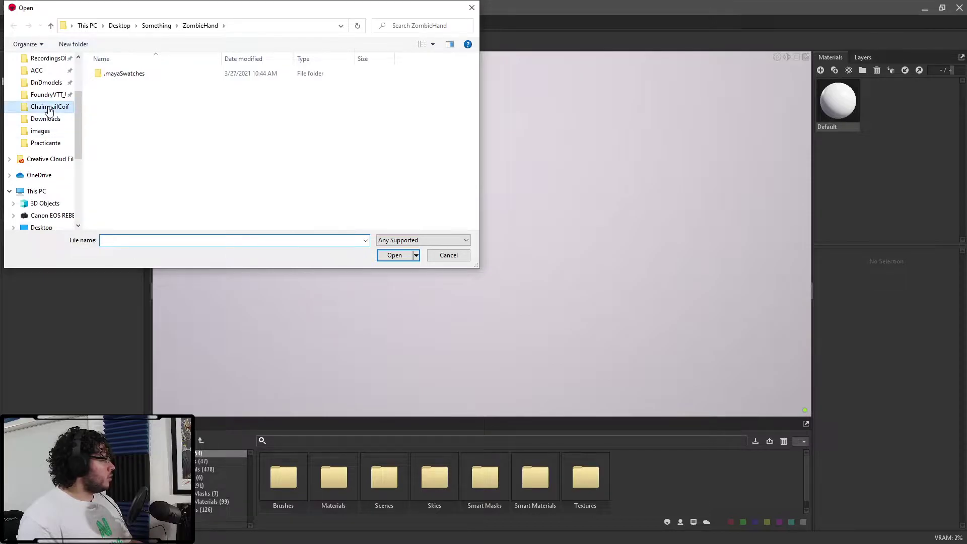
left_click(118, 85)
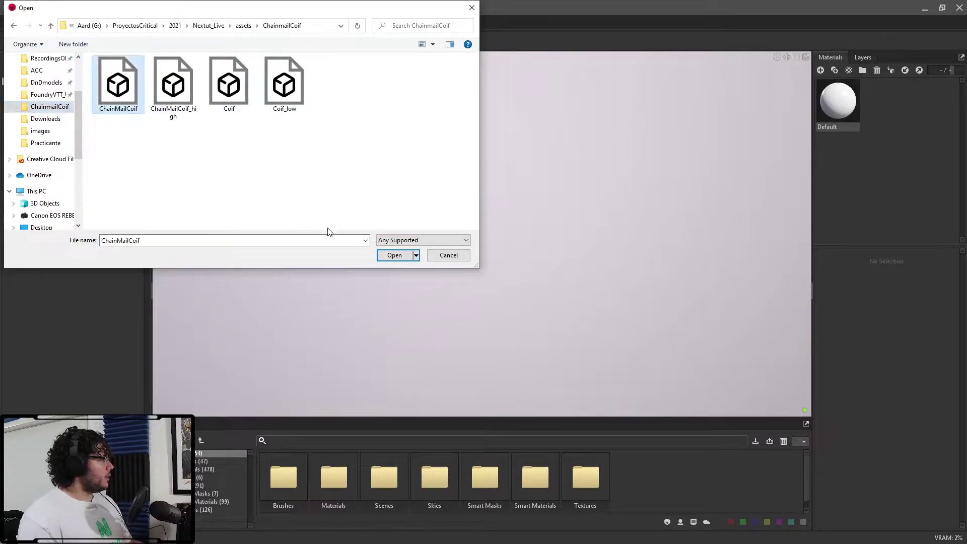
left_click(394, 255)
left_click_drag(595, 258, 557, 259)
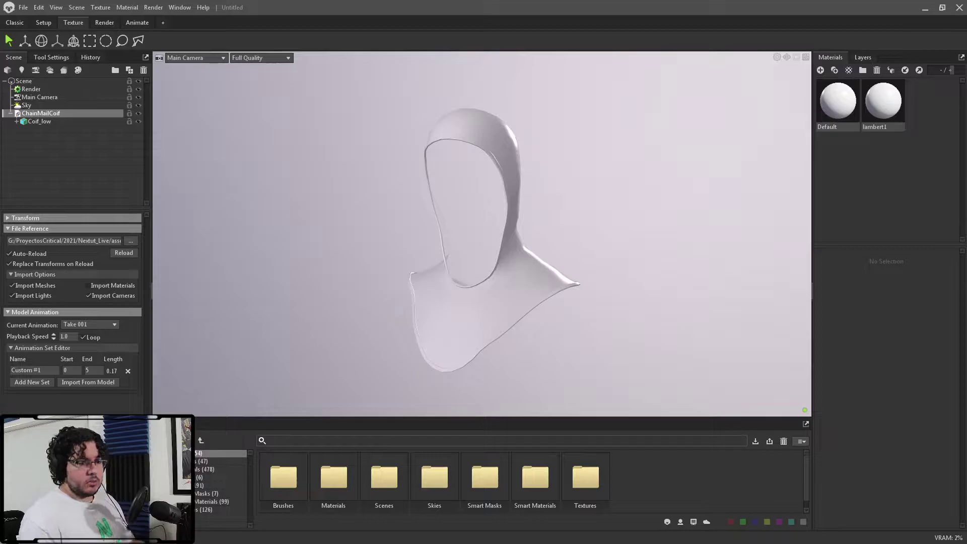
Select the Sky and show the Skies category in an enlarged Library panel.
left_click(26, 106)
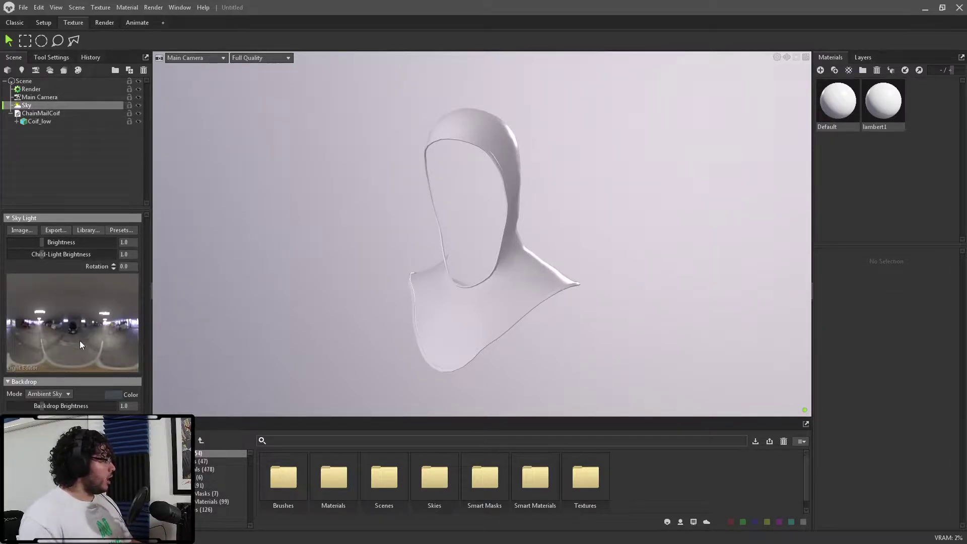
left_click(86, 230)
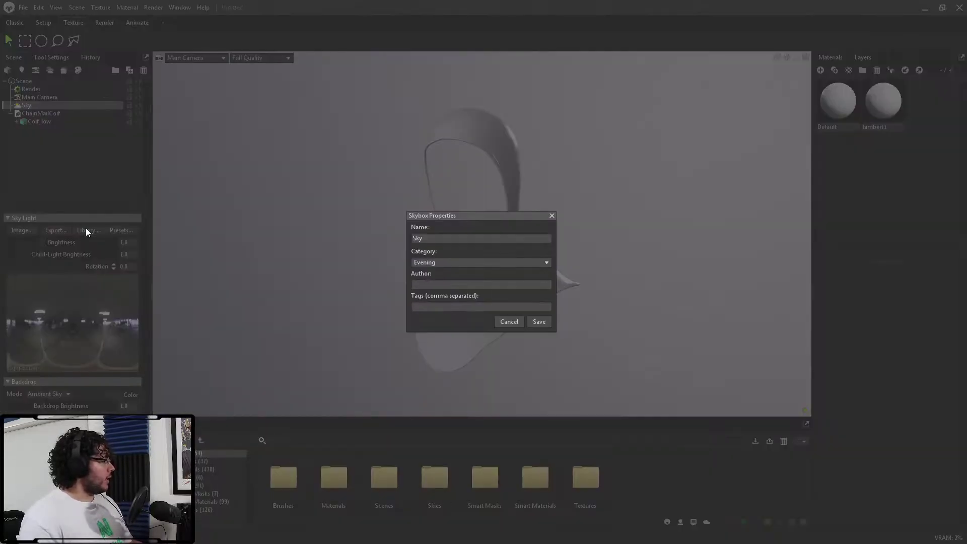
left_click(551, 215)
left_click(129, 230)
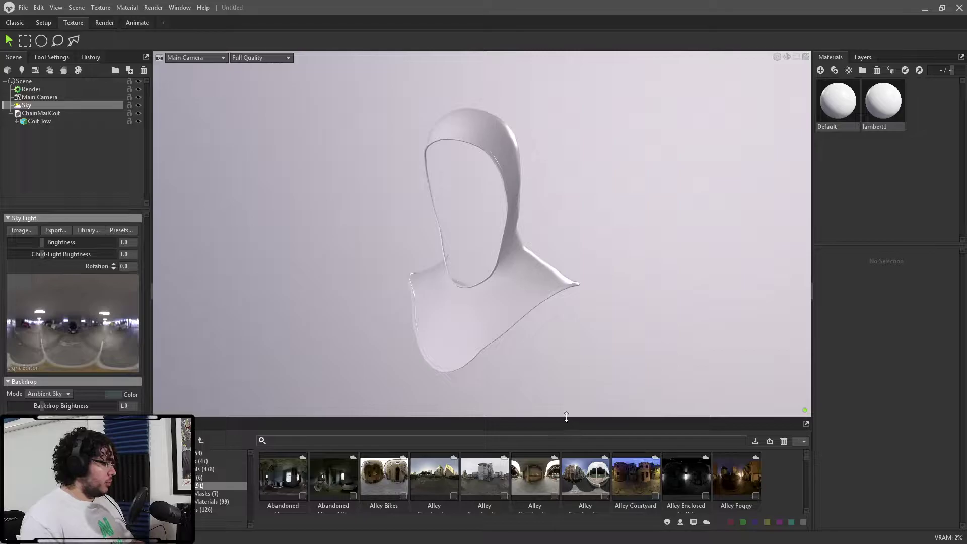
left_click_drag(566, 416, 569, 320)
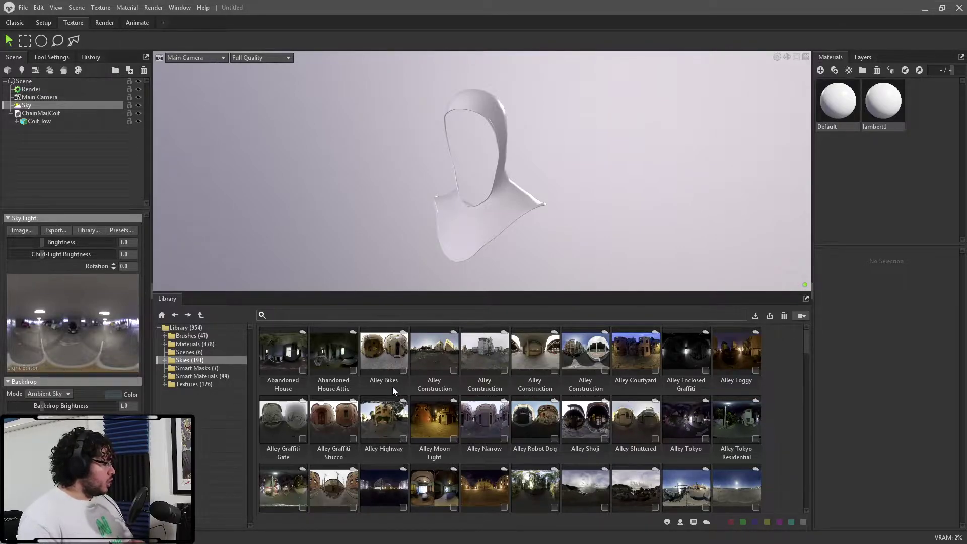
Light the scene with the Abandoned House sky and view the coif front-on.
left_click(276, 355)
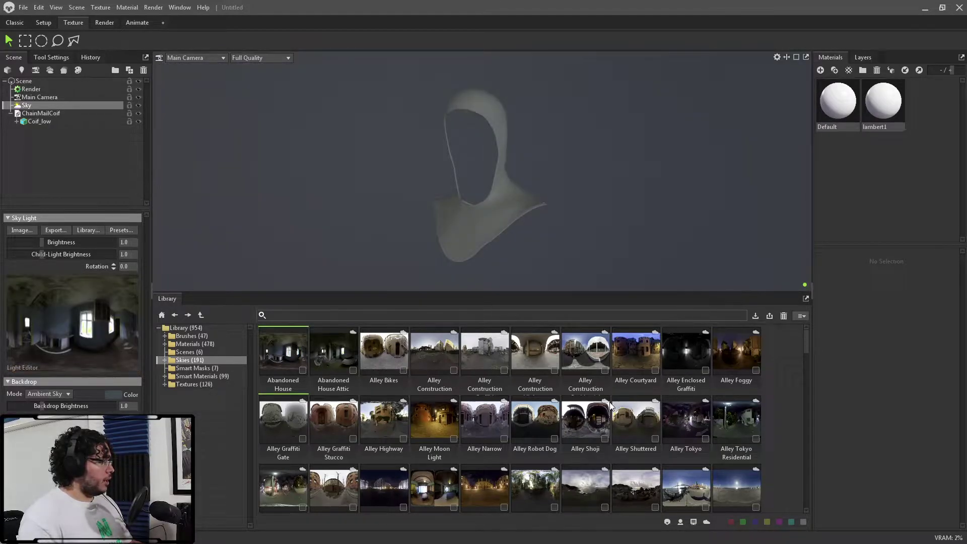
scroll(613, 408, "down", 2)
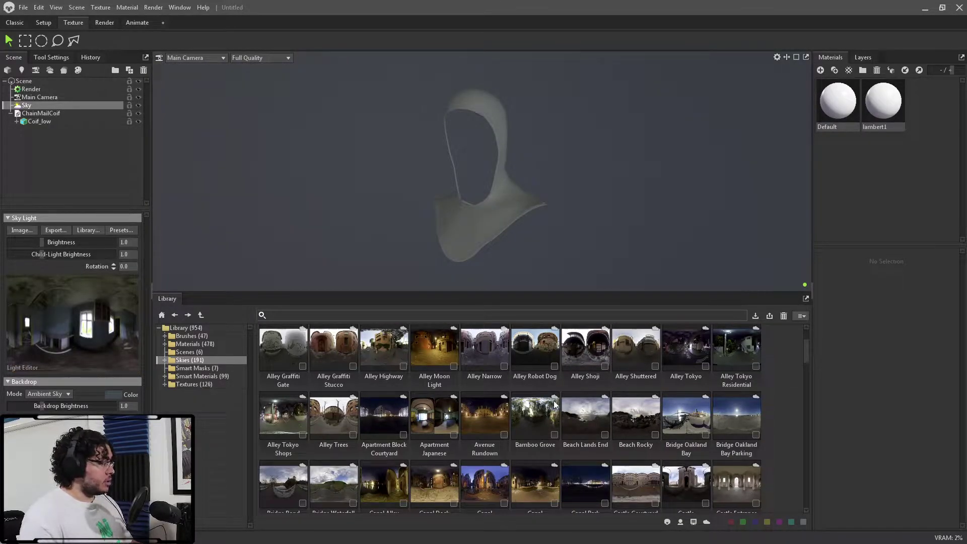
scroll(549, 402, "down", 8)
scroll(549, 392, "down", 12)
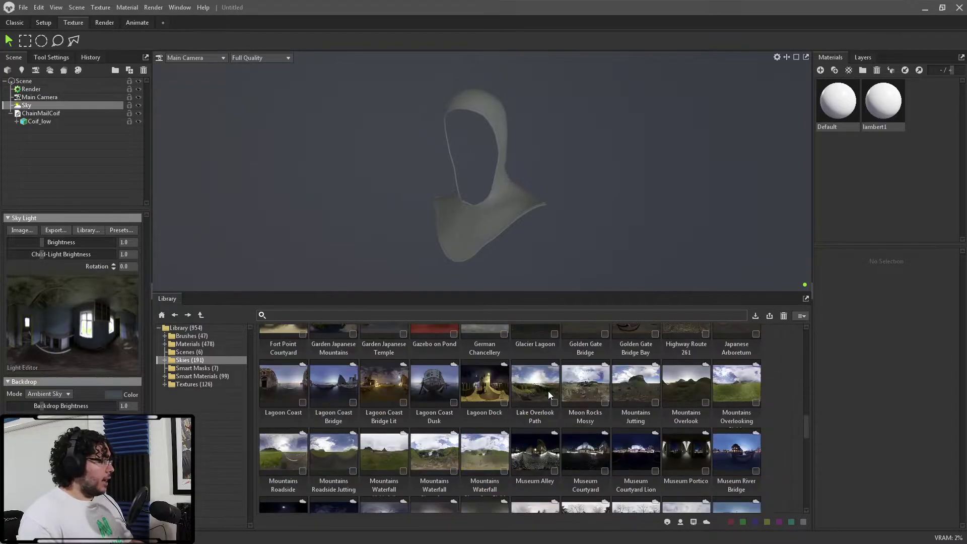
scroll(725, 408, "up", 10)
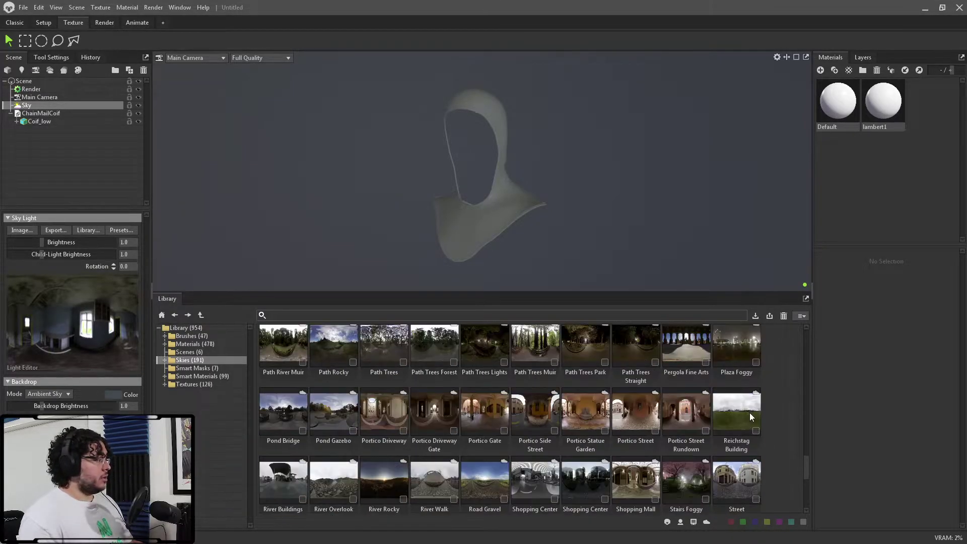
left_click_drag(807, 417, 799, 330)
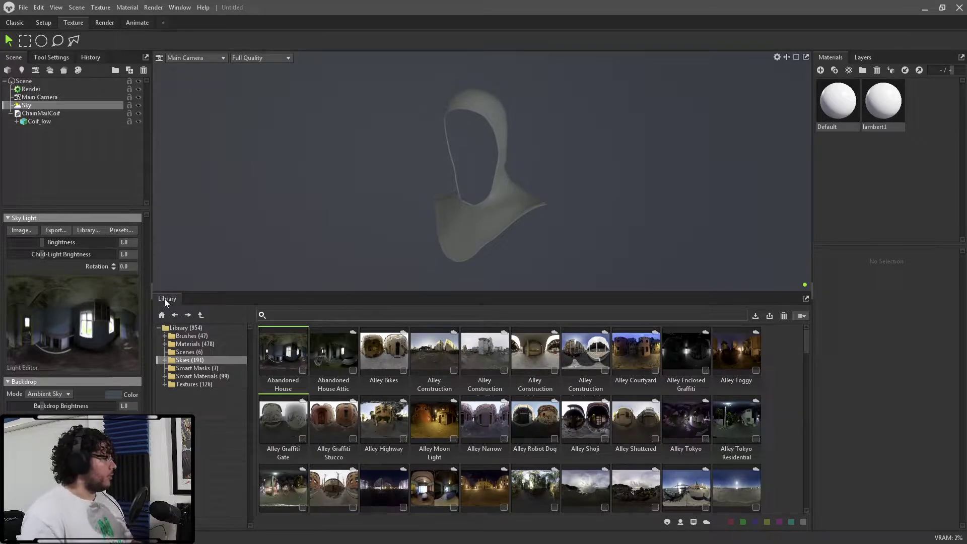
left_click_drag(312, 237, 367, 225)
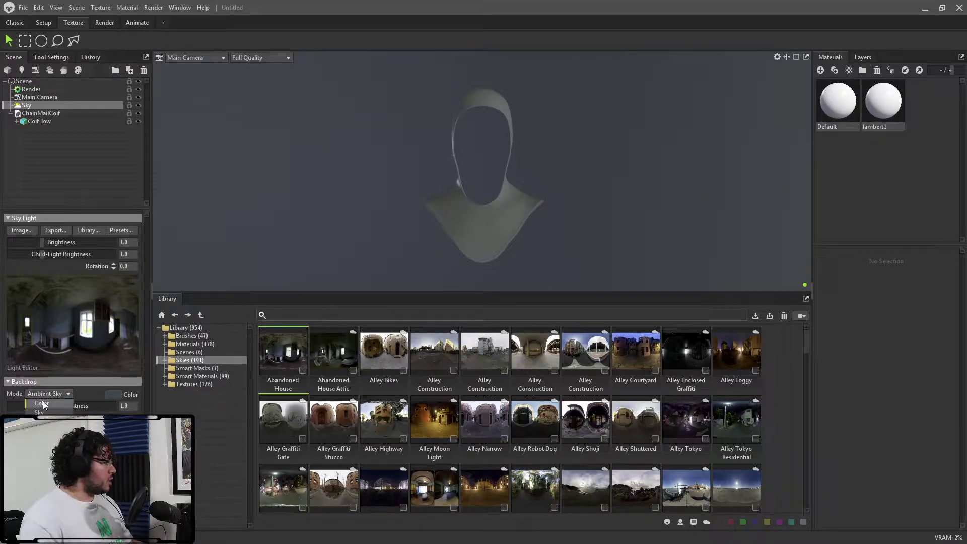
Make the backdrop a flat near-black colour at backdrop brightness 2.535.
left_click(42, 404)
left_click(47, 413)
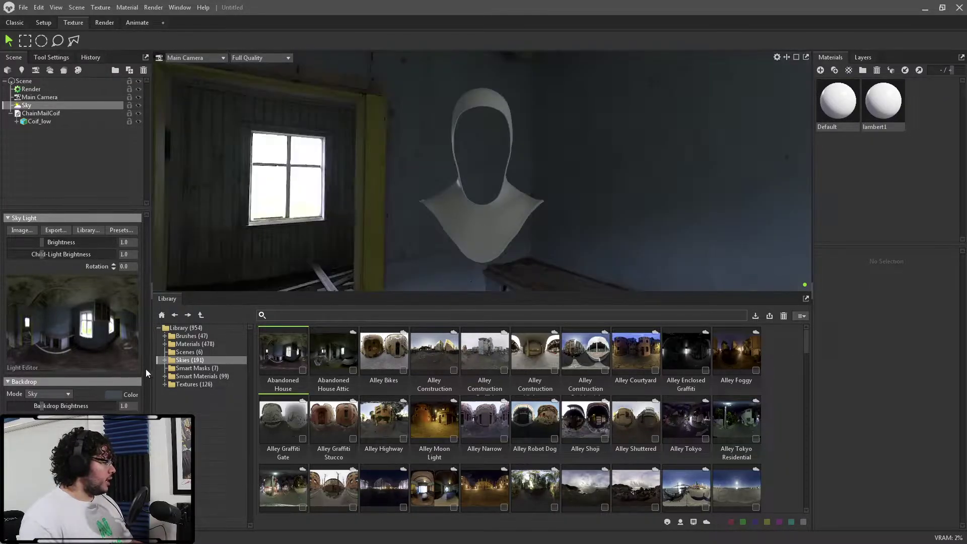
left_click(42, 404)
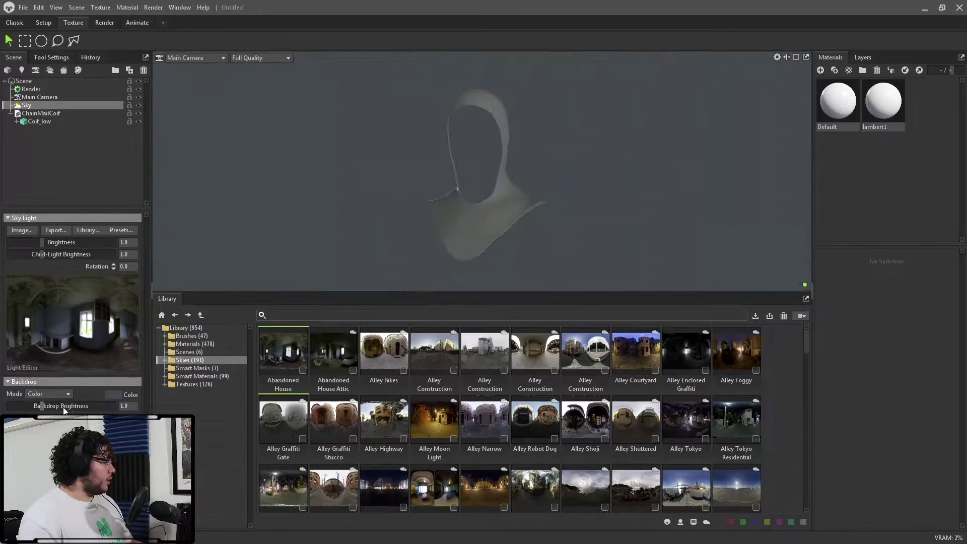
left_click_drag(42, 406, 76, 404)
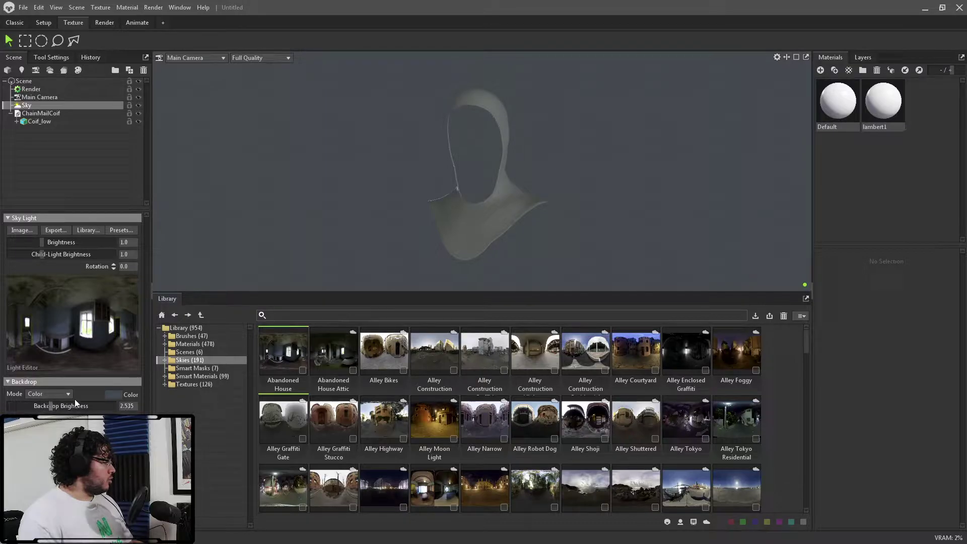
left_click(111, 394)
left_click_drag(385, 283, 358, 326)
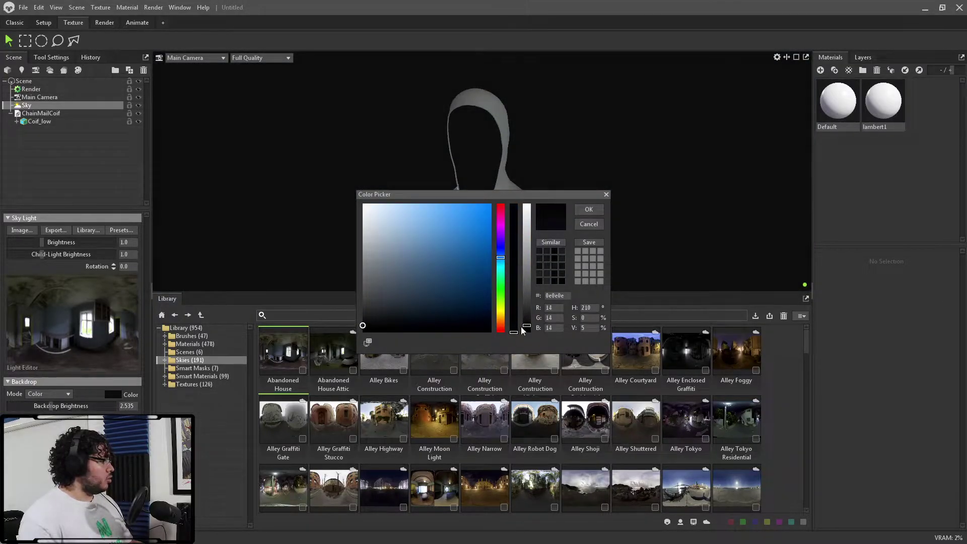
left_click(589, 209)
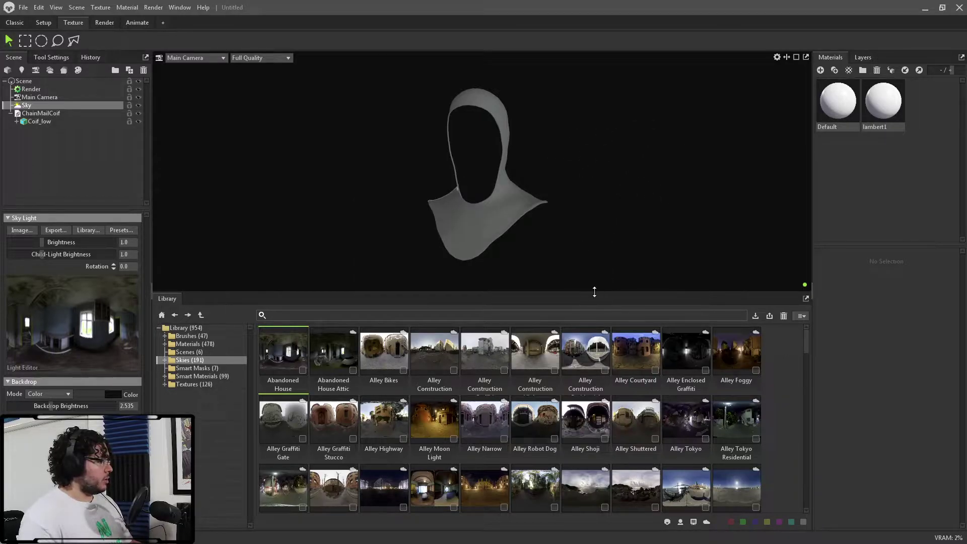
left_click_drag(595, 293, 617, 436)
left_click_drag(622, 388, 532, 265)
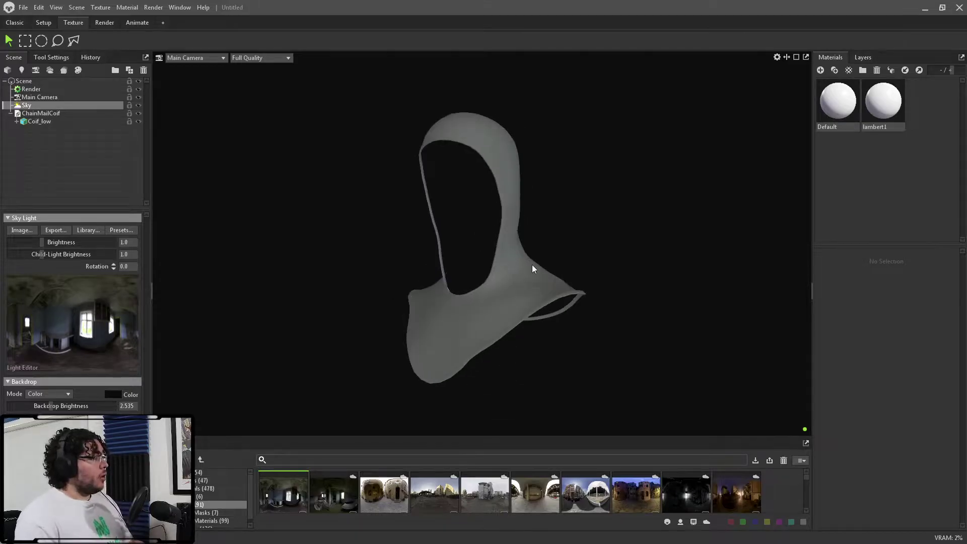
Rename the lambert1 material to 'M_Coif'.
left_click(881, 101)
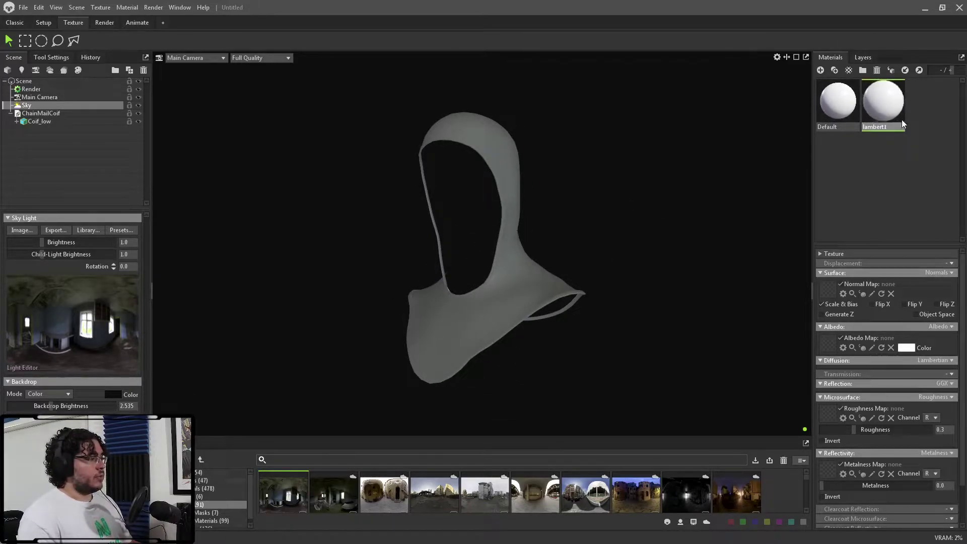
double_click(889, 126)
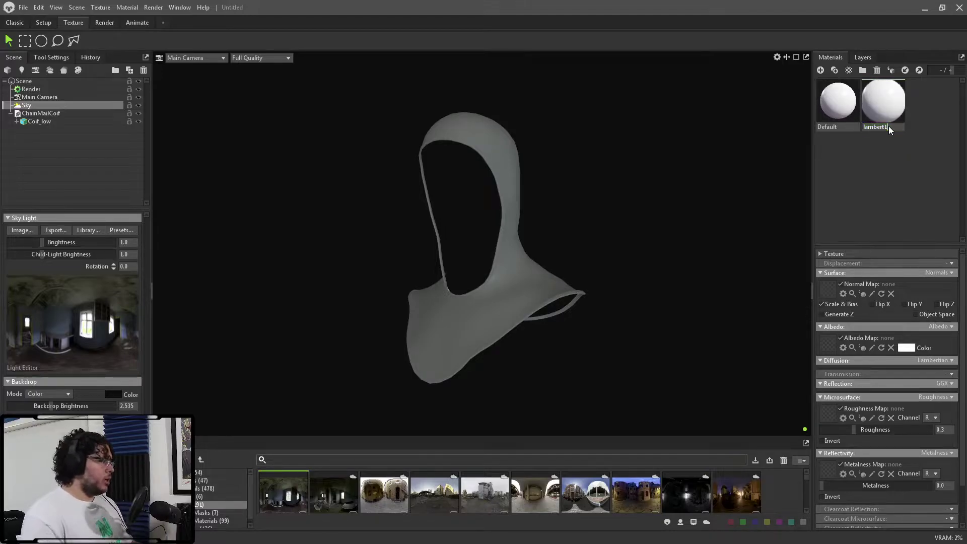
key("Home")
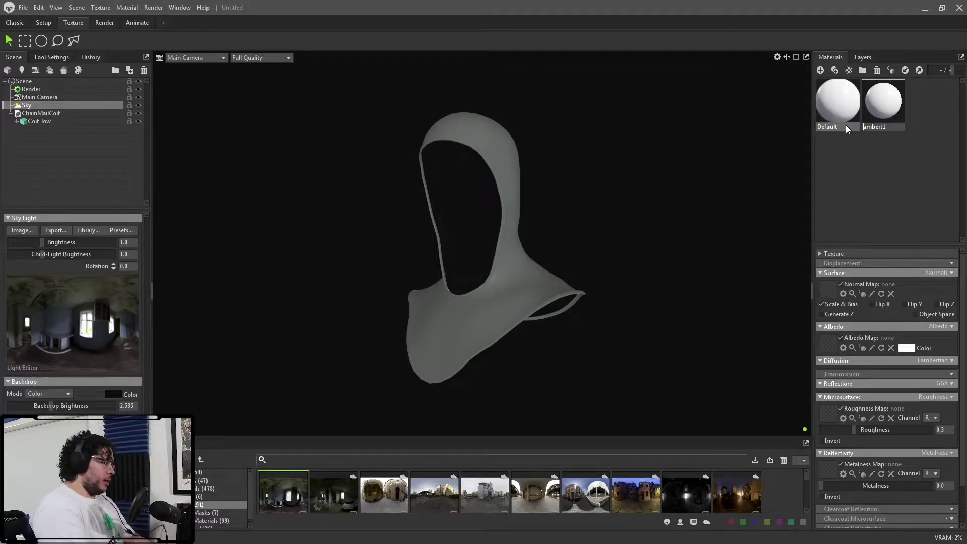
key("Delete")
key("Delete")
key("Delete")
key("Delete")
key("Delete")
key("Delete")
key("Delete")
key("Delete")
type("M_")
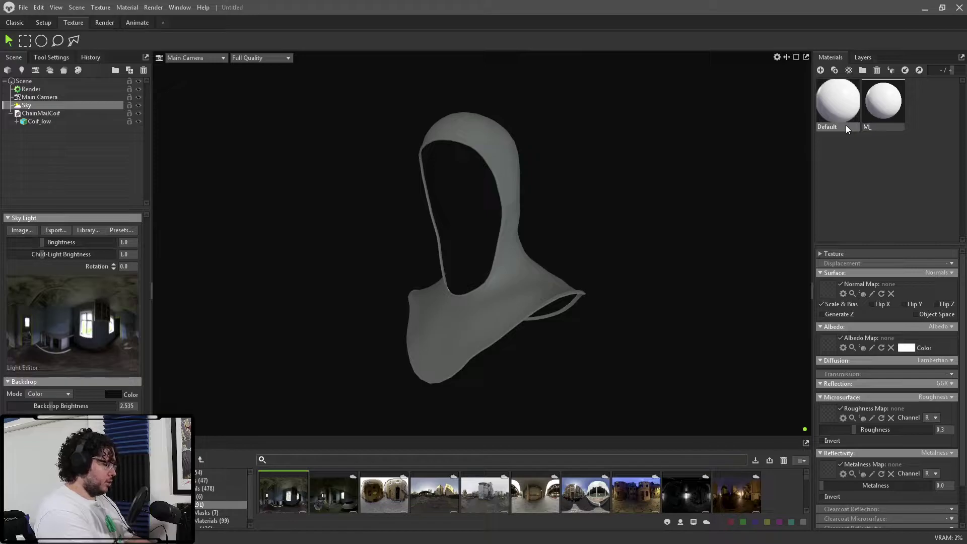
type("Coif")
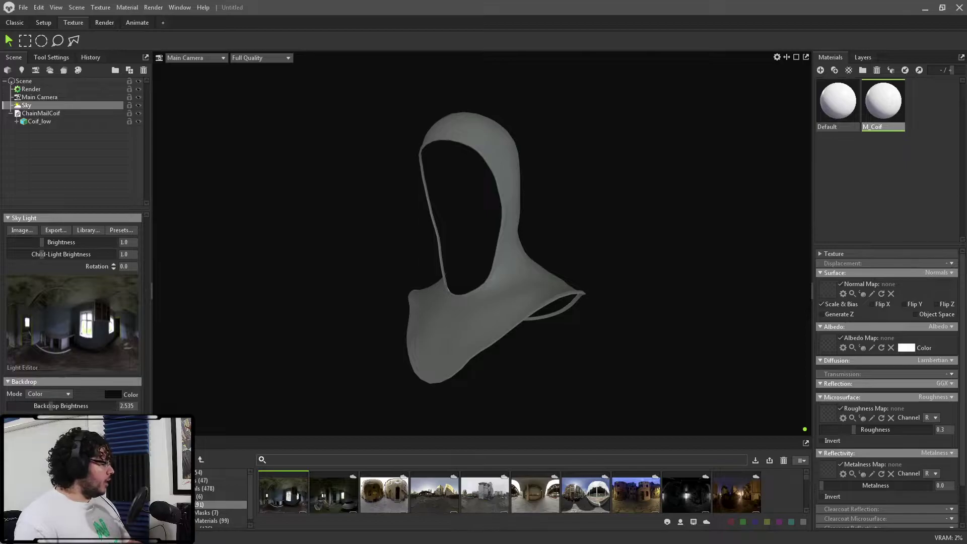
Open the exported textures folder and dock it on the right half of the screen.
key("super")
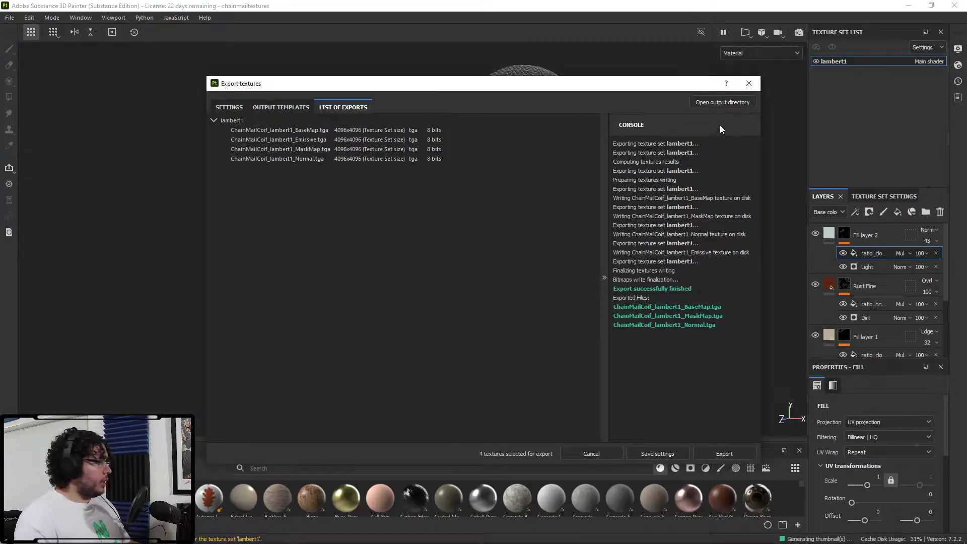
left_click(719, 101)
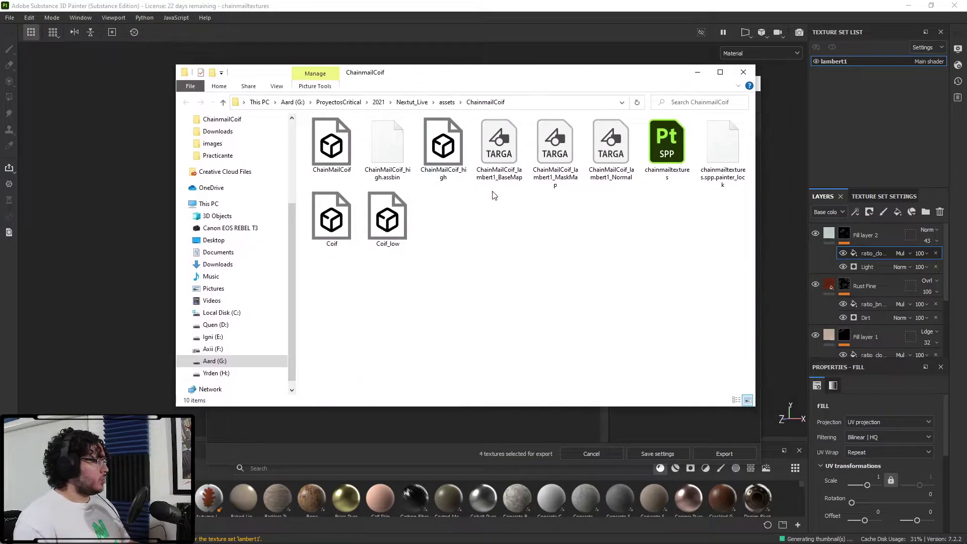
left_click(500, 169)
left_click(558, 167)
left_click_drag(517, 77, 966, 103)
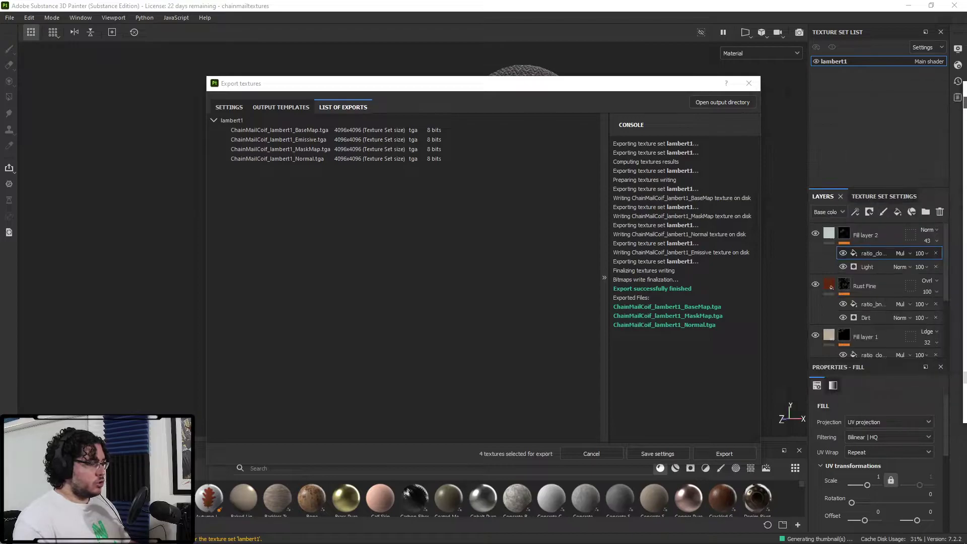
Close Painter's export results and return to Marmoset Toolbag.
left_click(749, 85)
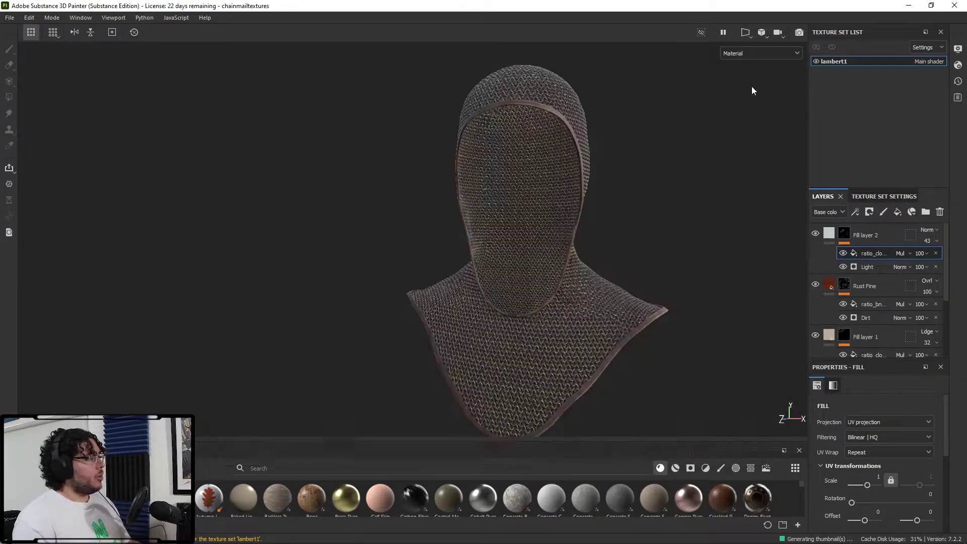
left_click_drag(664, 196, 688, 202, "alt")
key("alt")
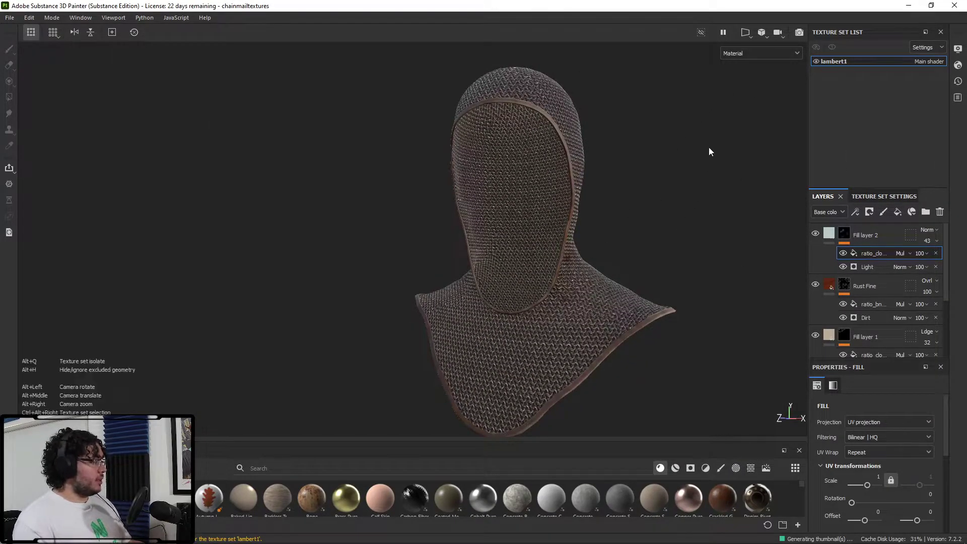
key("alt+Tab")
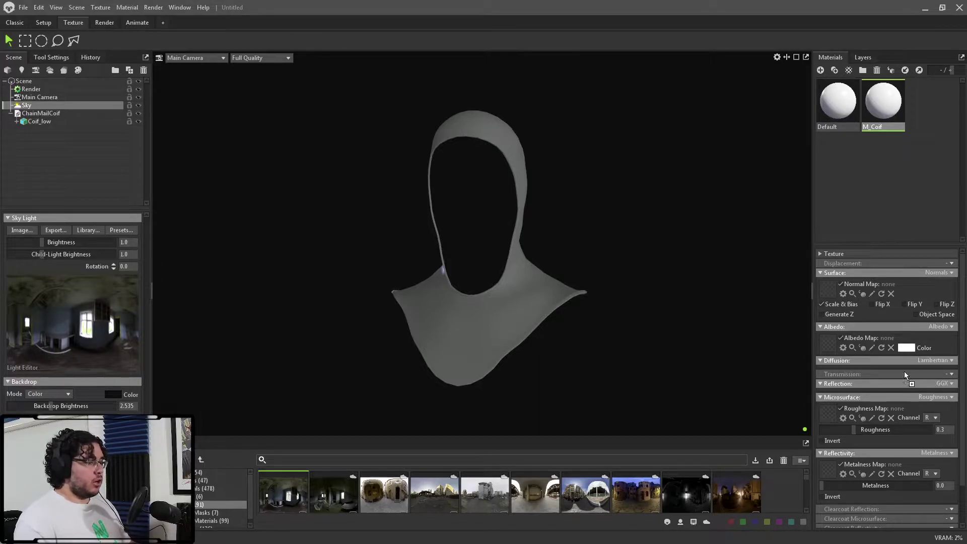
Drop the ChainMailCoif BaseMap onto M_Coif's Albedo slot and inspect the chainmail close up.
left_click_drag(830, 345, 829, 346)
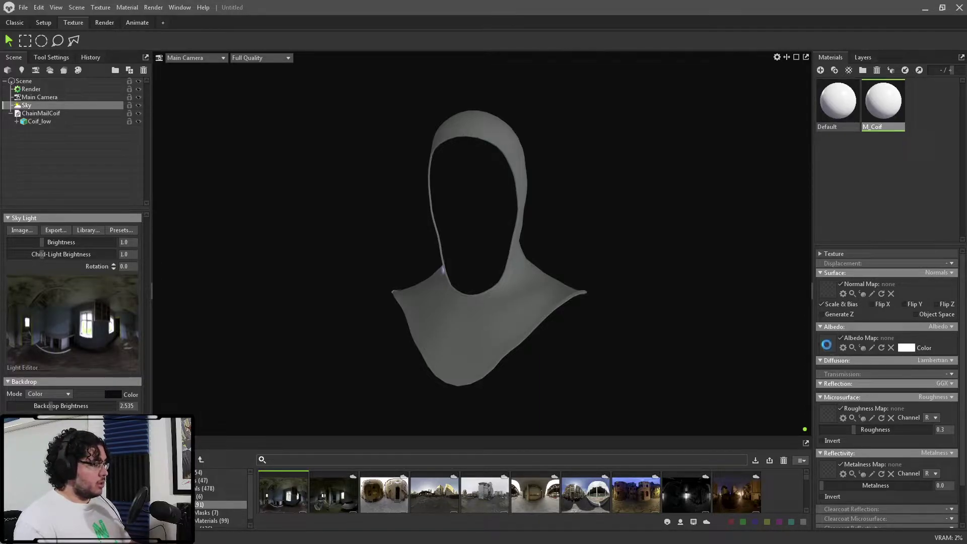
left_click_drag(594, 231, 527, 270)
right_click_drag(528, 270, 652, 261)
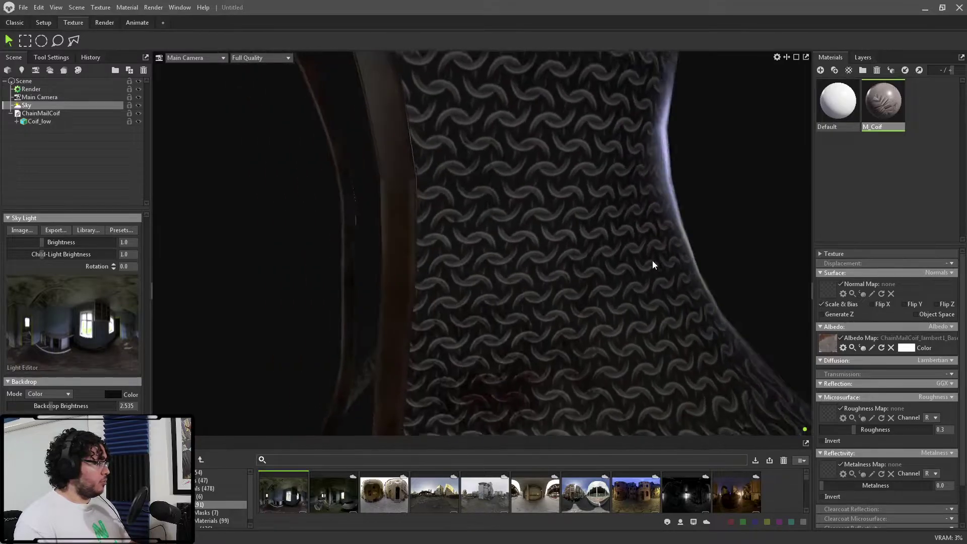
left_click_drag(652, 261, 527, 231)
right_click_drag(527, 231, 590, 255)
left_click_drag(589, 255, 566, 222)
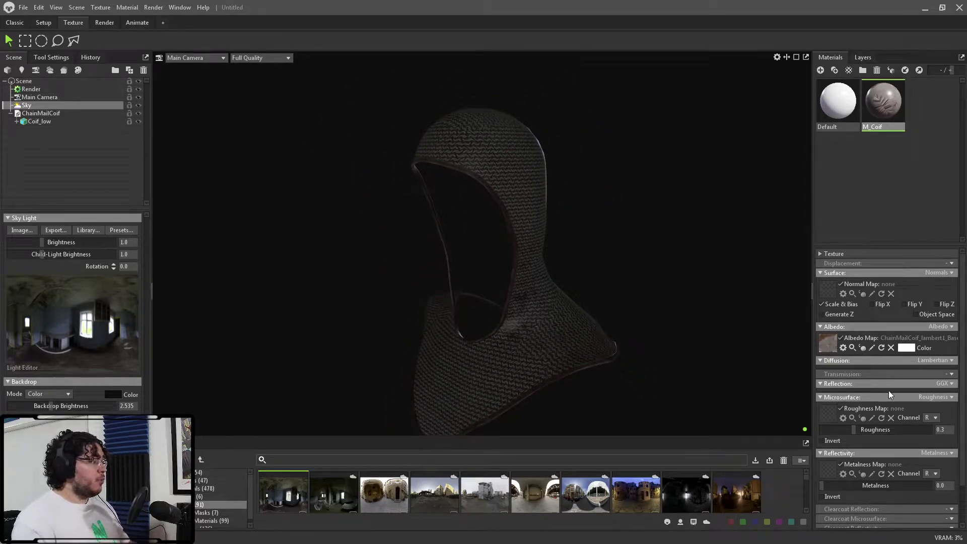
Switch M_Coif's transparency mode to Cutout using the albedo alpha.
scroll(889, 391, "down", 2)
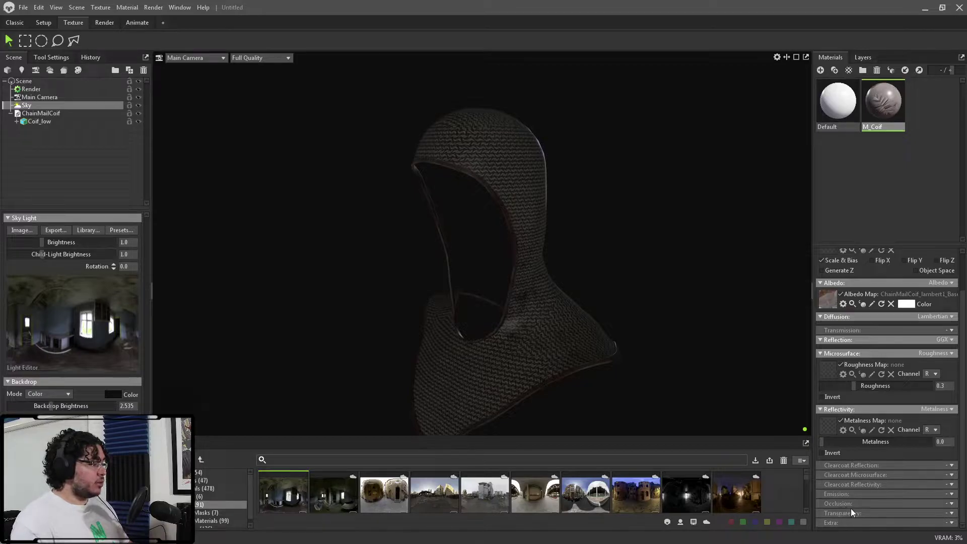
left_click(951, 513)
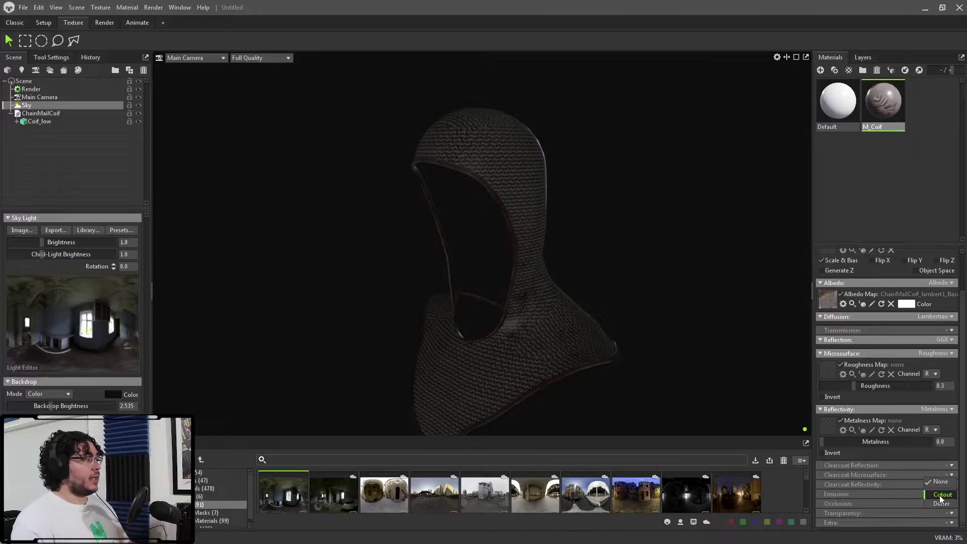
left_click(941, 499)
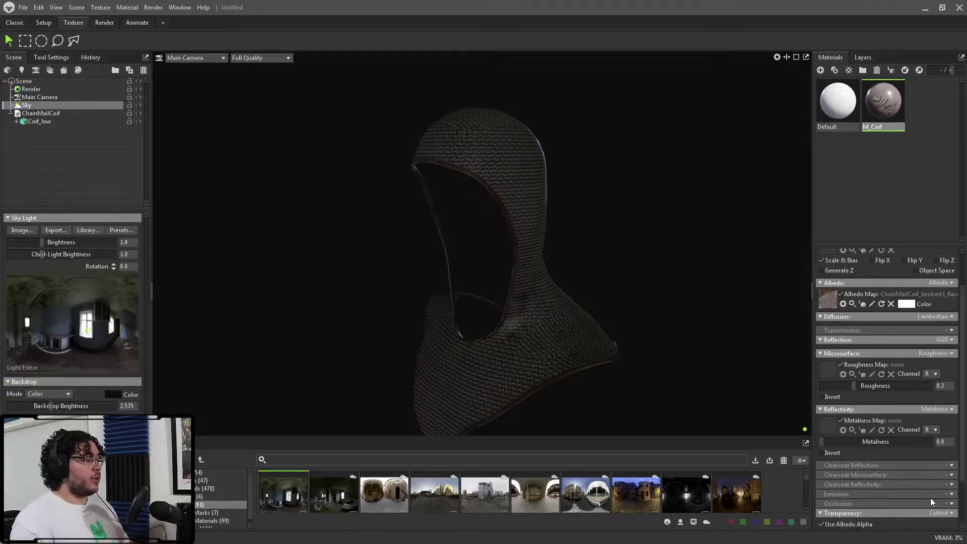
middle_click_drag(676, 342, 678, 294)
scroll(890, 455, "down", 2)
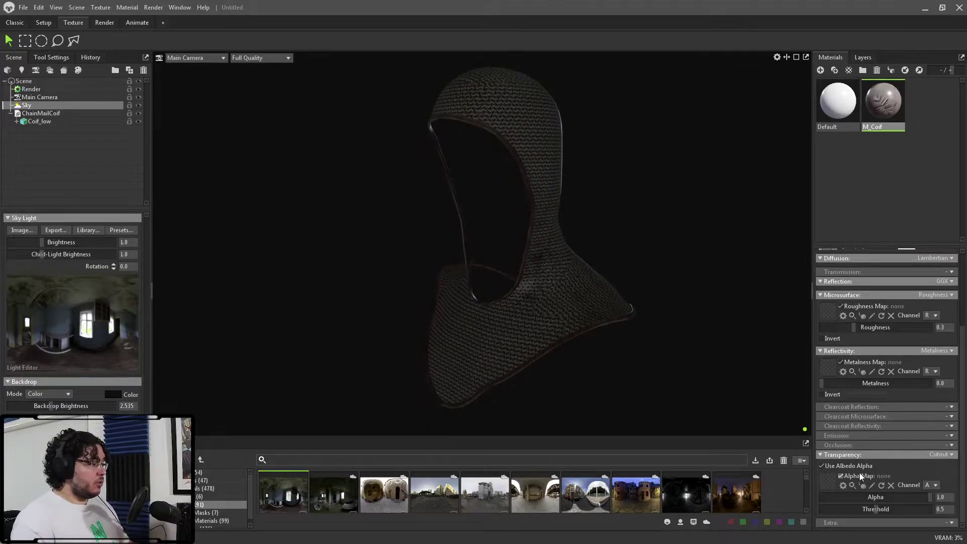
scroll(546, 309, "up", 8)
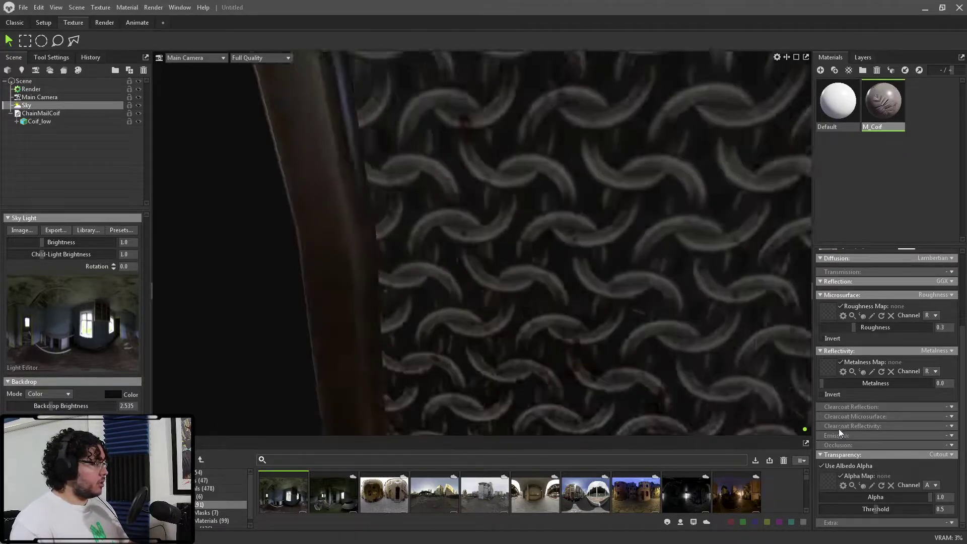
Zoom in on the rings and set the cutout threshold to 0.792.
middle_click_drag(688, 349, 630, 313)
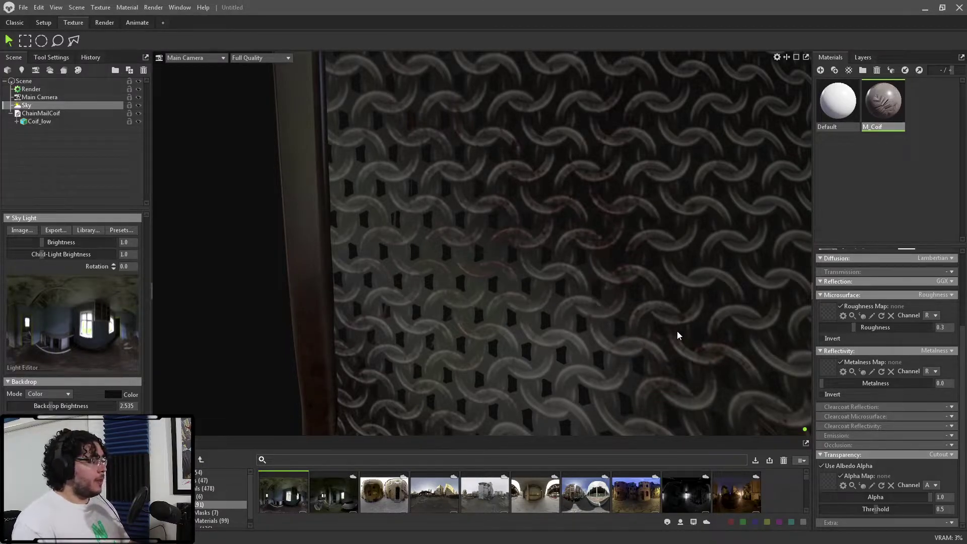
mouse_move(734, 341)
left_mouse_down()
mouse_move(720, 339)
mouse_move(730, 344)
left_mouse_up()
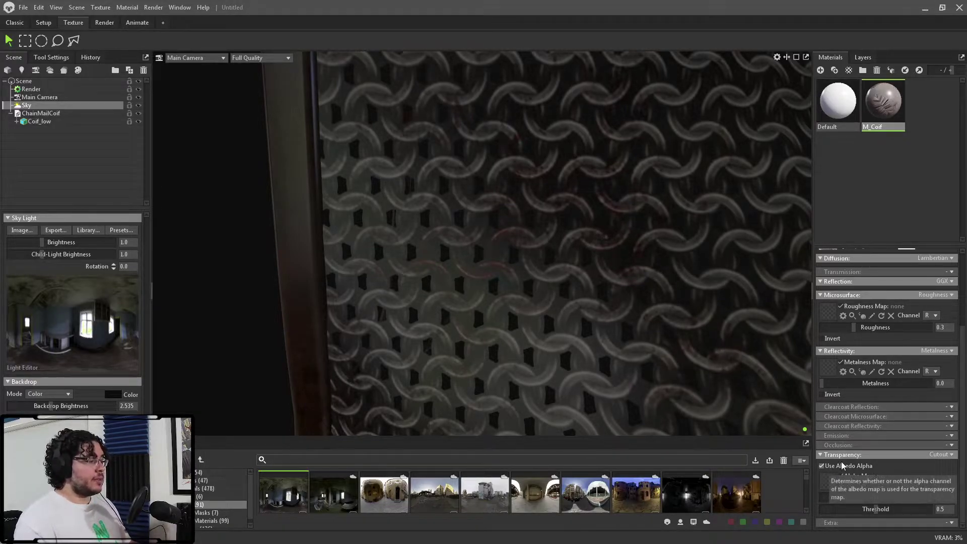
left_click_drag(711, 317, 609, 312)
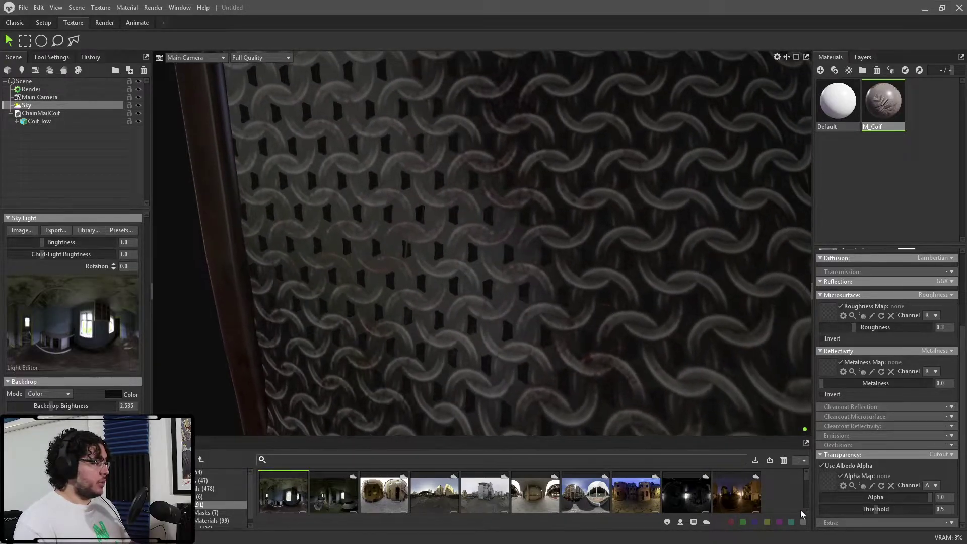
left_click_drag(874, 509, 930, 499)
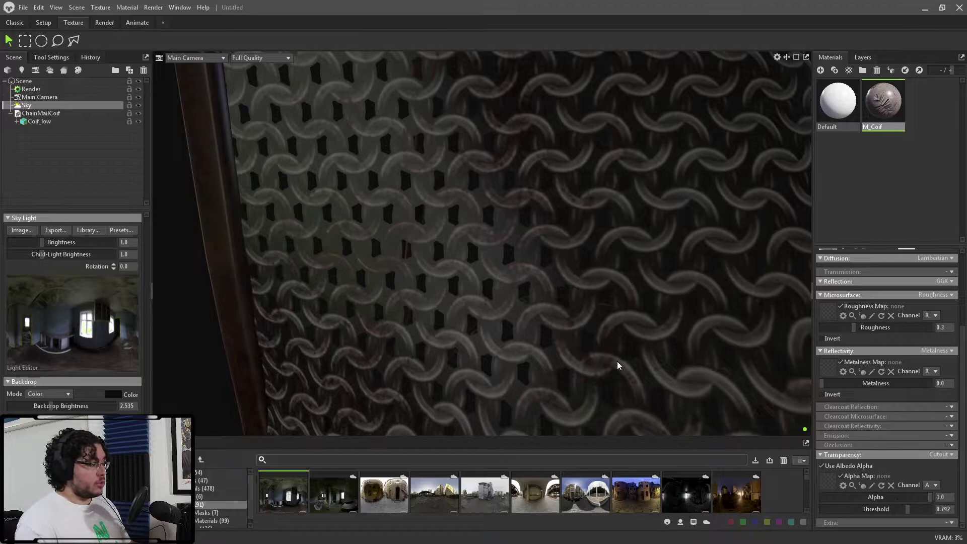
scroll(602, 308, "down", 3)
left_click_drag(600, 309, 592, 289)
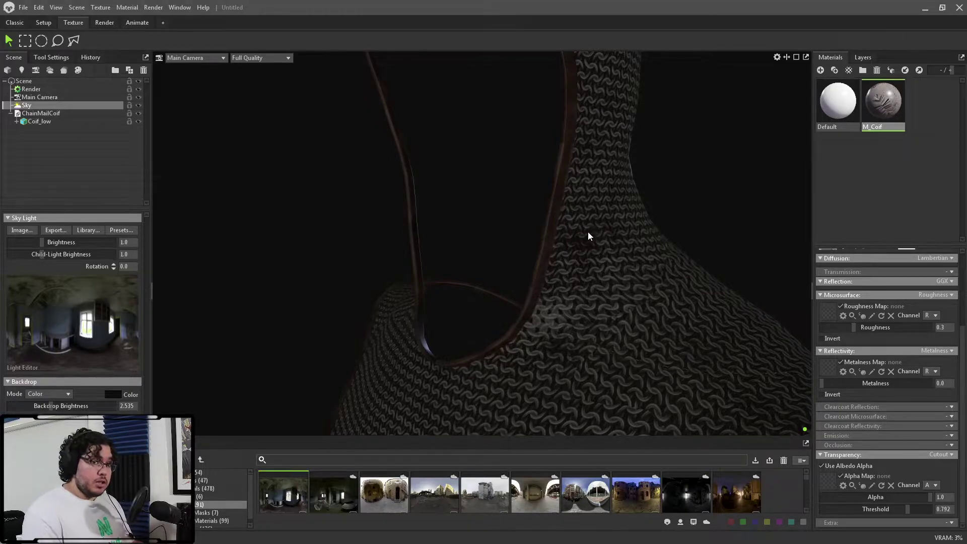
Uncheck Cull Back Faces on Coif_low so the coif's inside renders.
left_click_drag(569, 236, 564, 133)
left_click(568, 124)
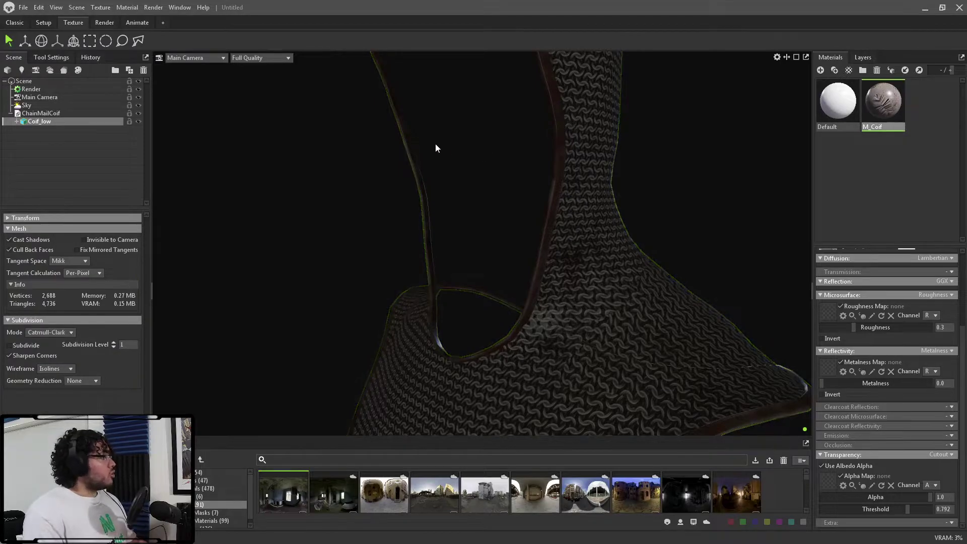
left_click(9, 249)
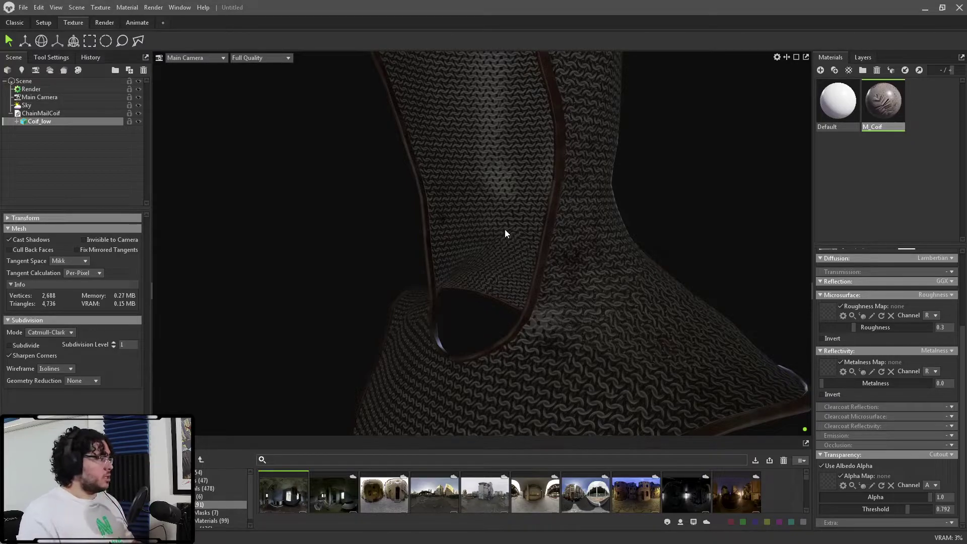
left_click_drag(551, 203, 523, 231)
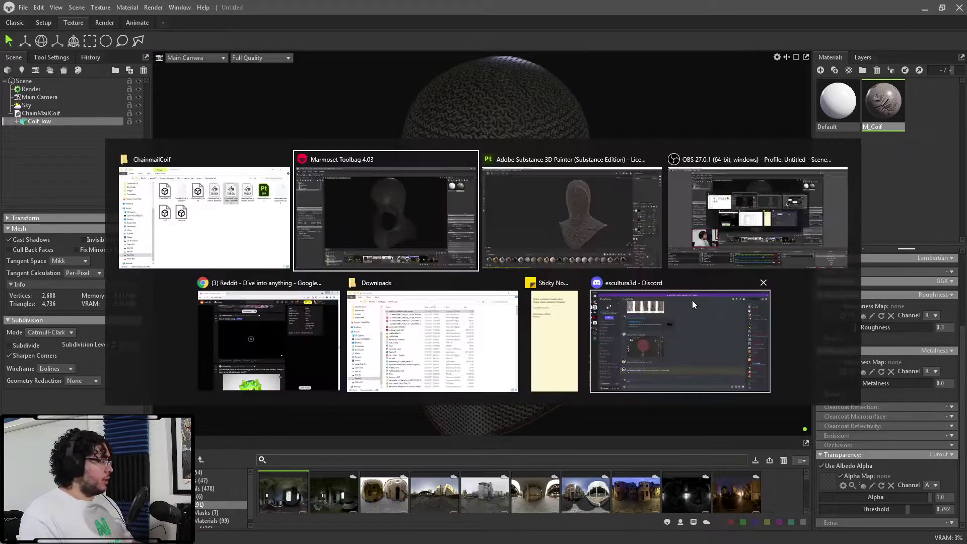
In Substance Painter's Export Textures, pick the Unity HD Render Pipeline (Metallic Standard) output template.
left_click(522, 250)
left_click(10, 17)
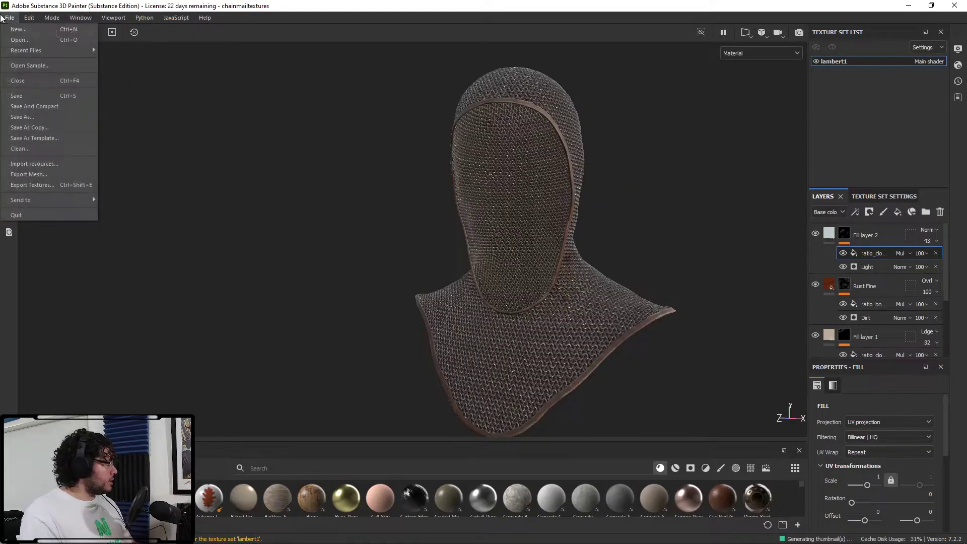
left_click(47, 186)
left_click(281, 107)
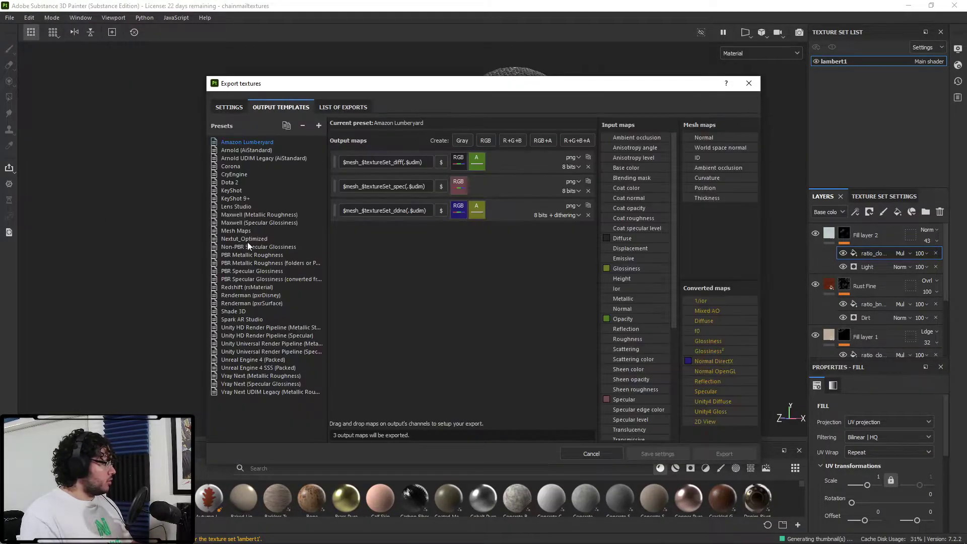
left_click(246, 327)
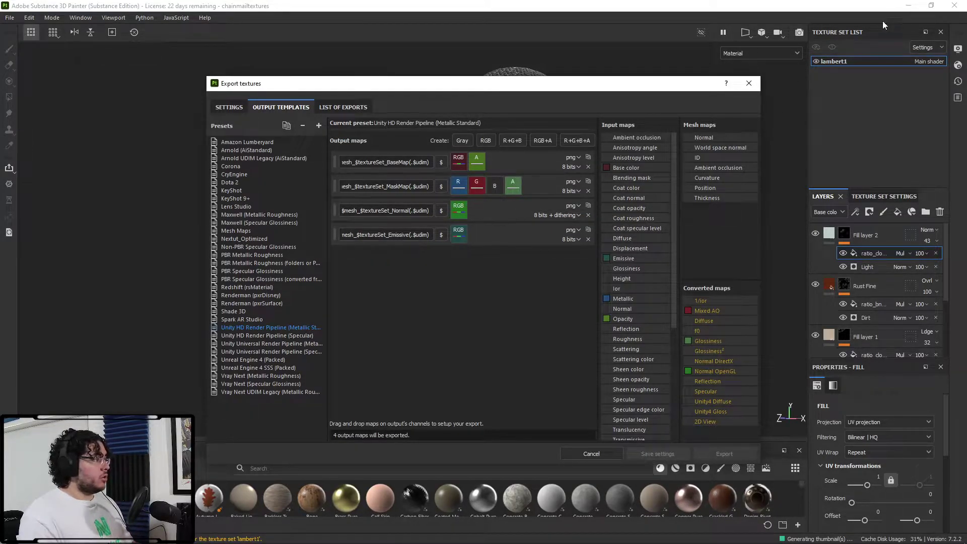
key("alt+Tab")
Review M_Coif's Reflectivity settings, keeping GGX as the reflection model.
left_click(607, 220)
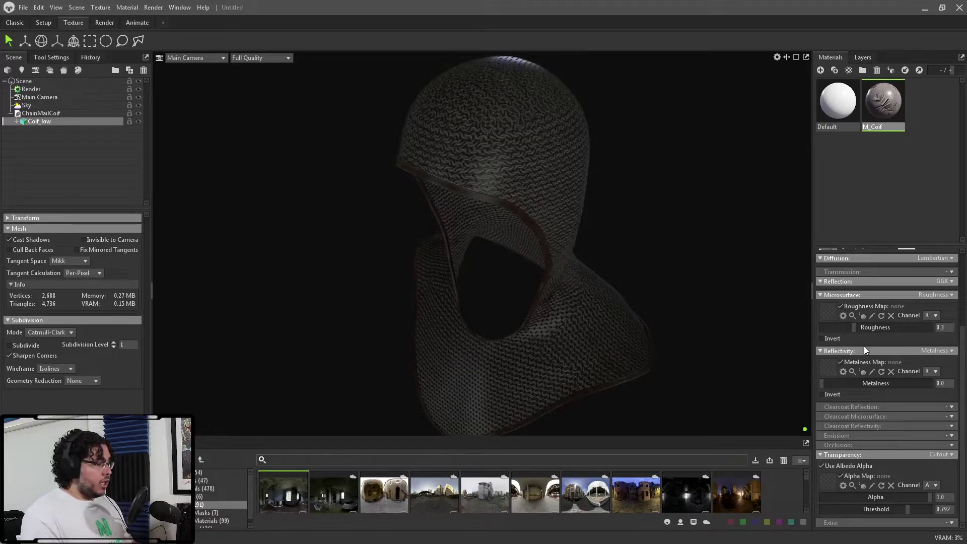
left_click(944, 352)
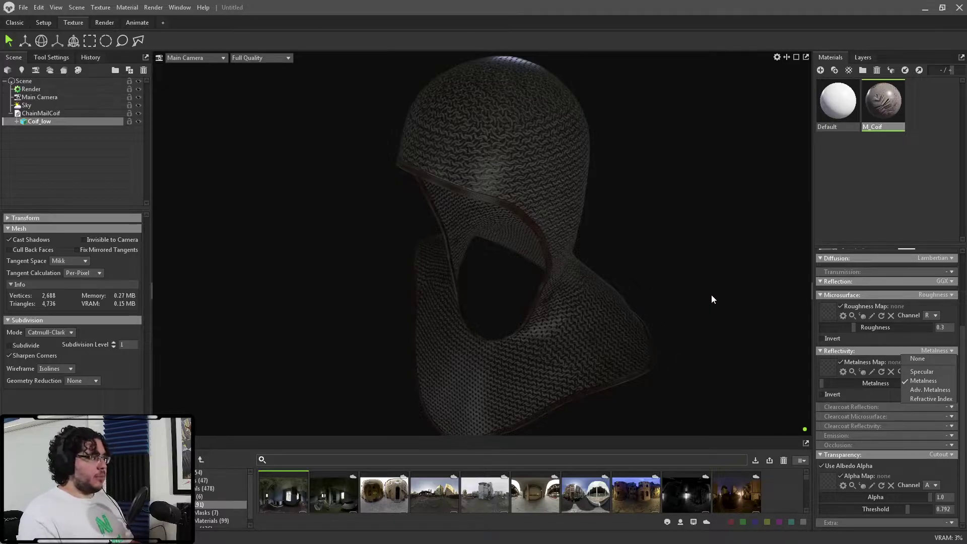
left_click(882, 351)
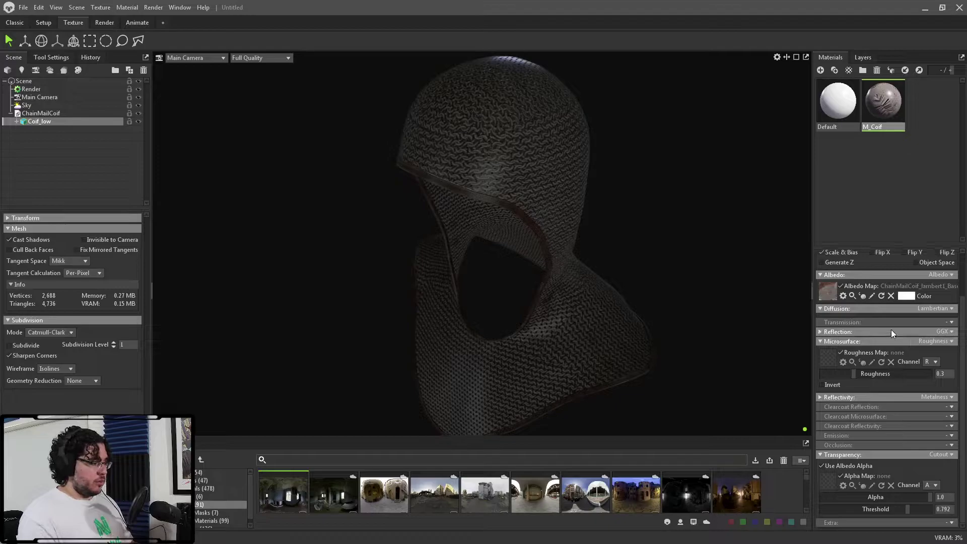
left_click(950, 332)
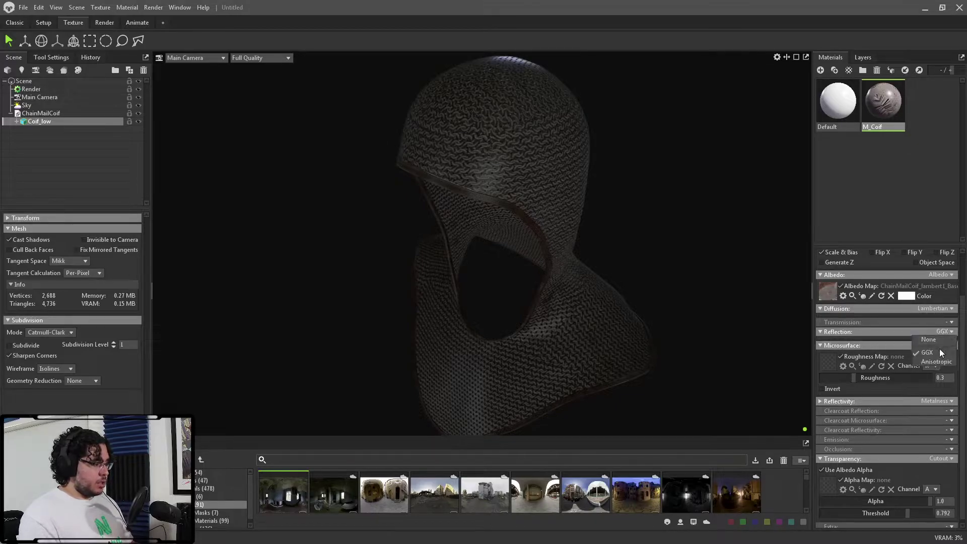
left_click(933, 331)
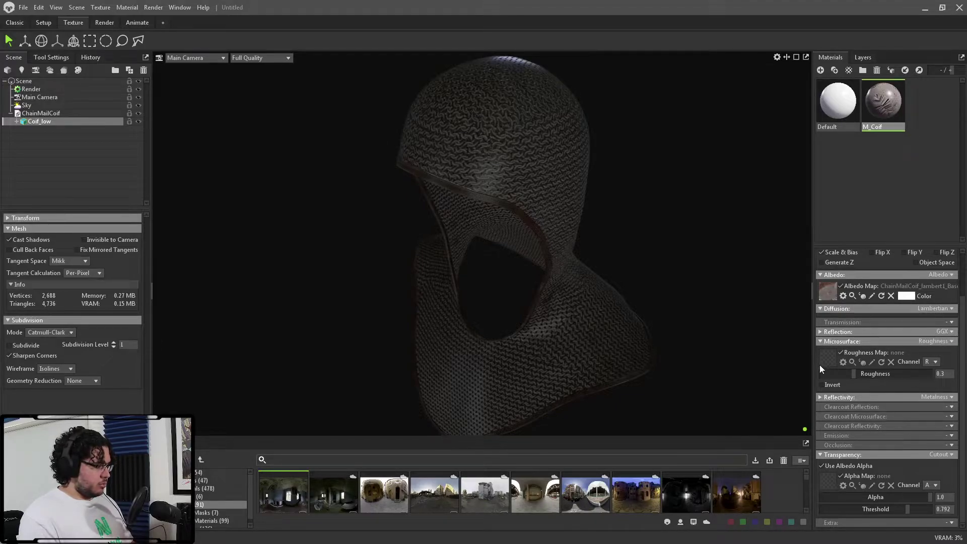
Assign the mask map as Metalness Map on channel R at Metalness 1.0, then inspect the coif.
left_click(820, 397)
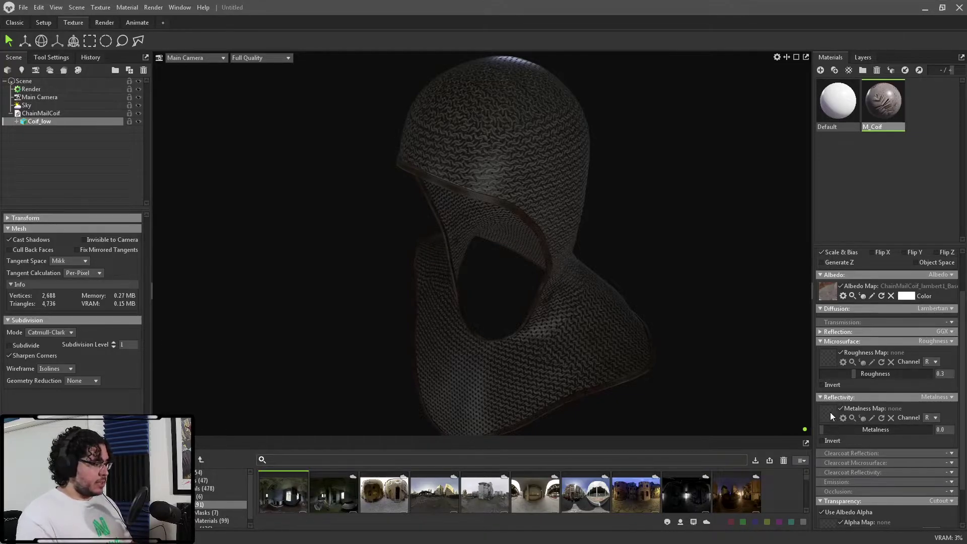
left_click_drag(830, 412, 828, 413)
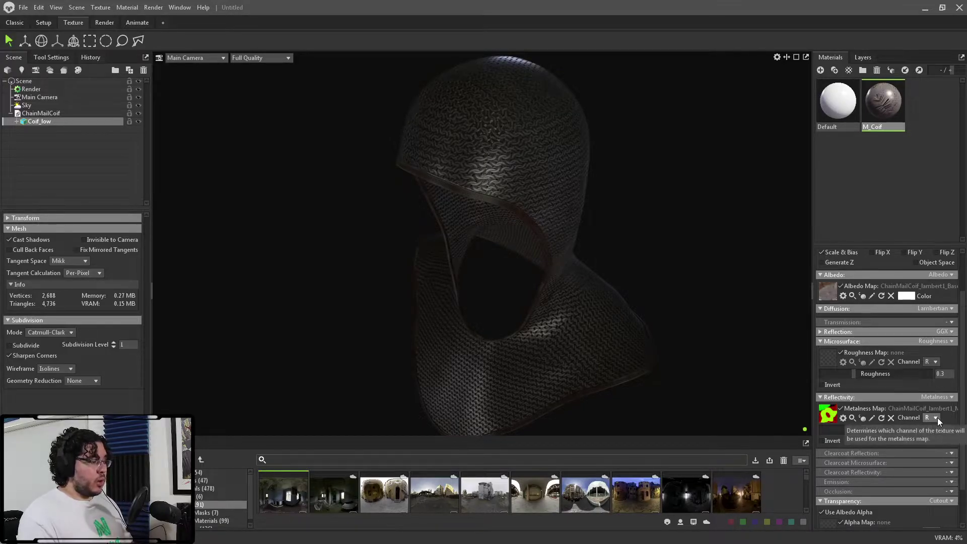
left_click_drag(681, 289, 549, 231)
right_click_drag(571, 209, 553, 225)
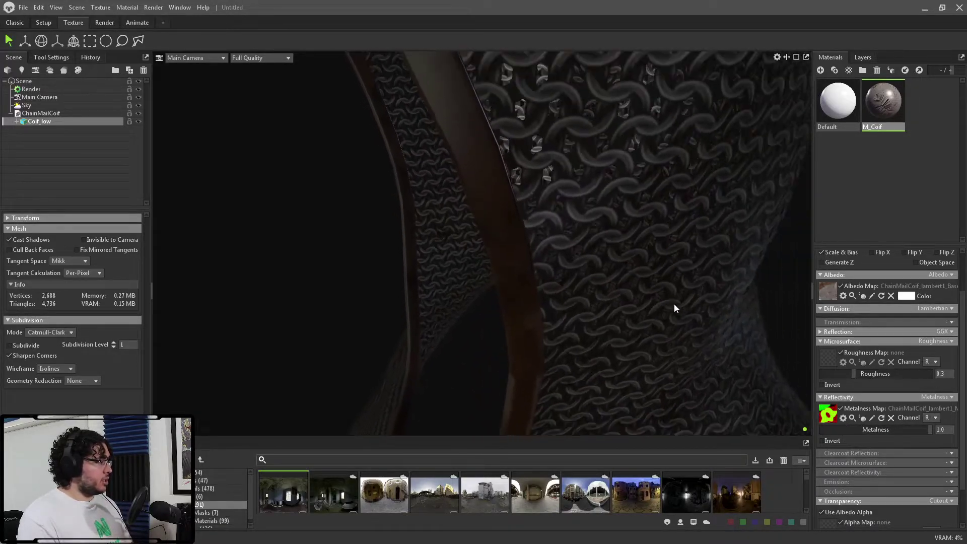
left_click_drag(553, 224, 627, 235)
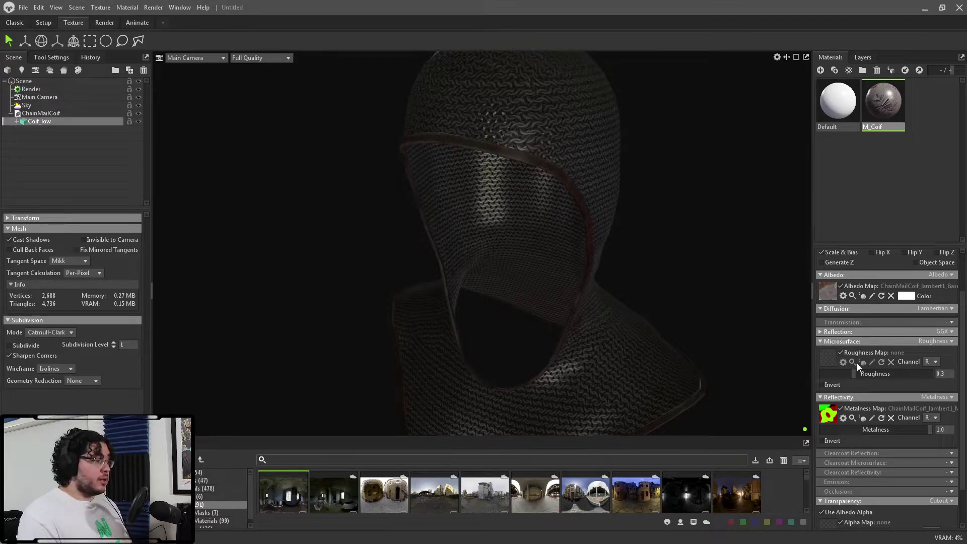
key("alt+Tab")
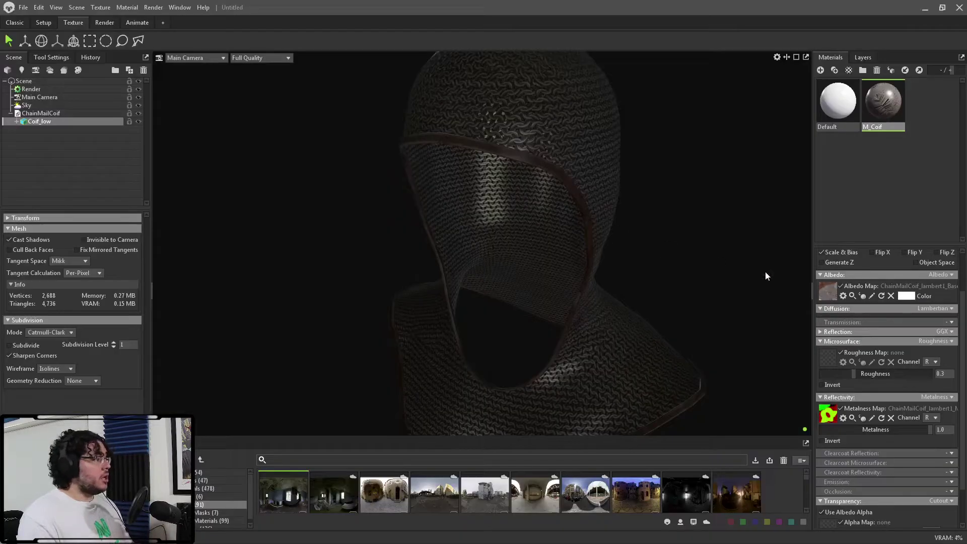
Switch Microsurface to Gloss and load the mask map as Gloss Map from channel A.
left_click(938, 342)
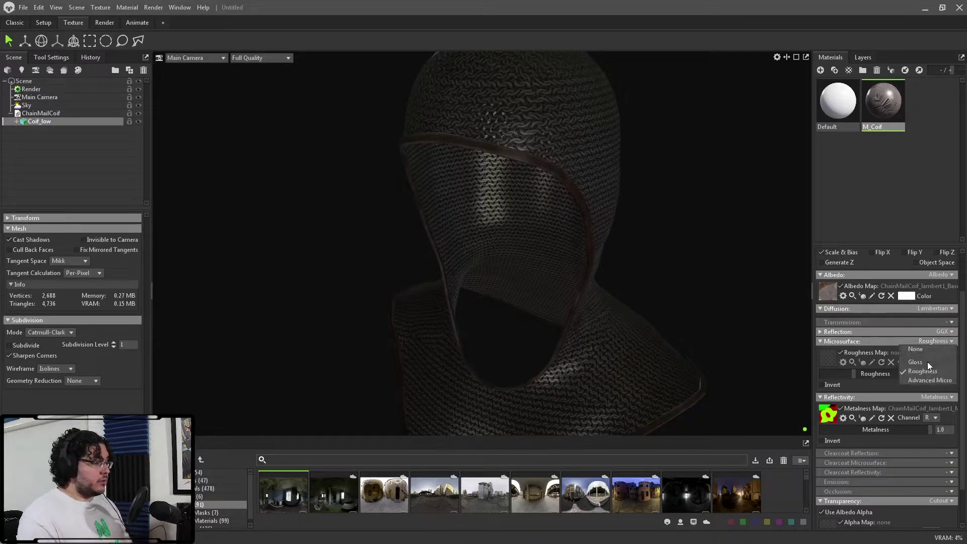
left_click(924, 361)
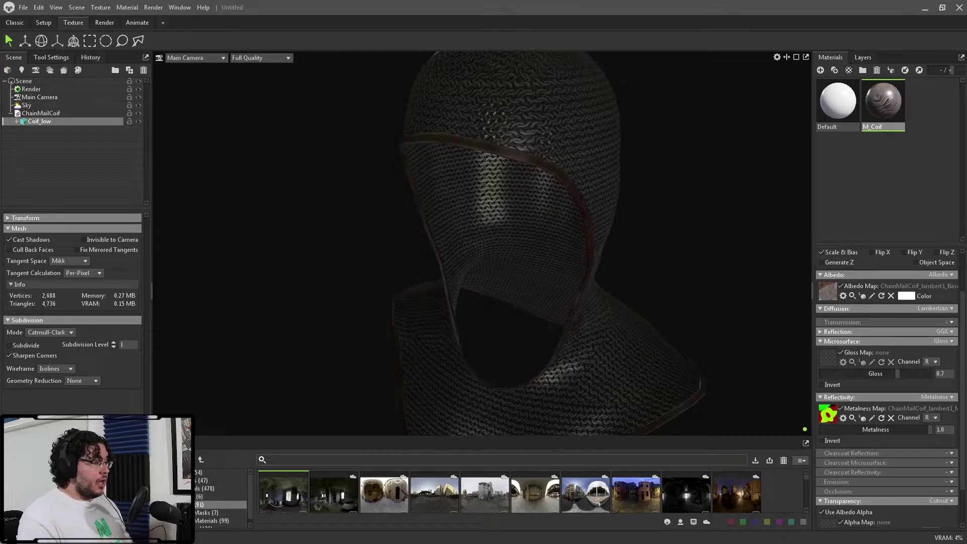
left_click_drag(857, 349, 829, 361)
left_click(931, 361)
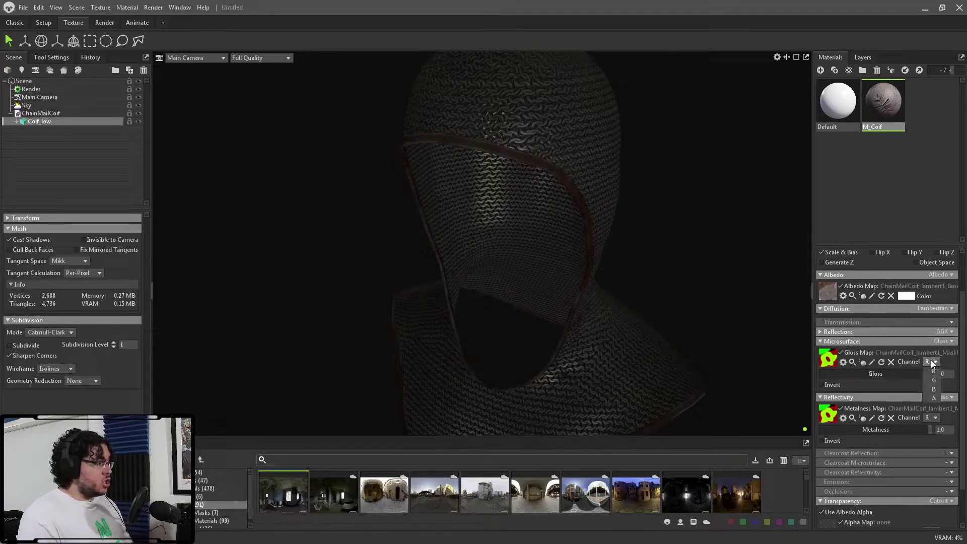
left_click(933, 397)
left_click_drag(731, 313, 605, 209)
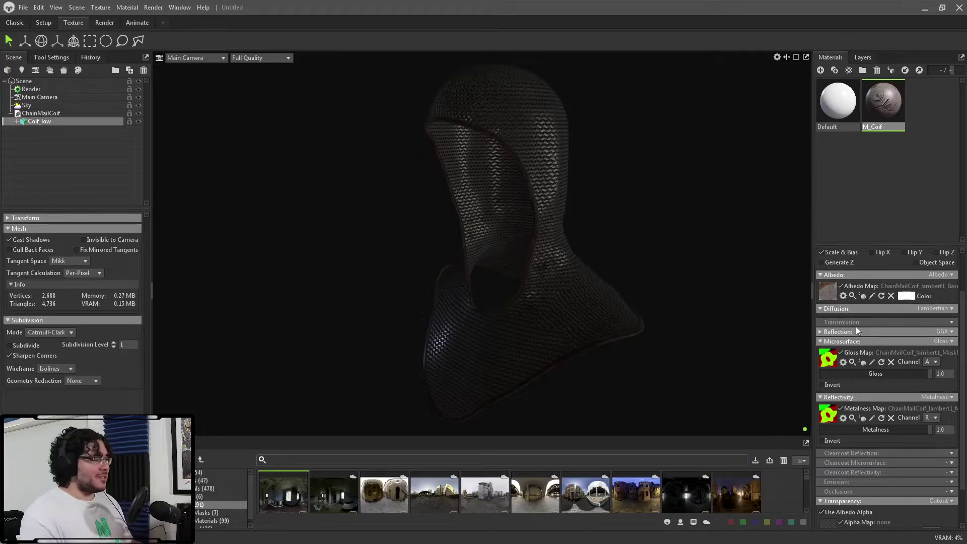
Load the ChainMailCoif normal texture into M_Coif's Normal Map slot and inspect the rings.
scroll(857, 326, "up", 2)
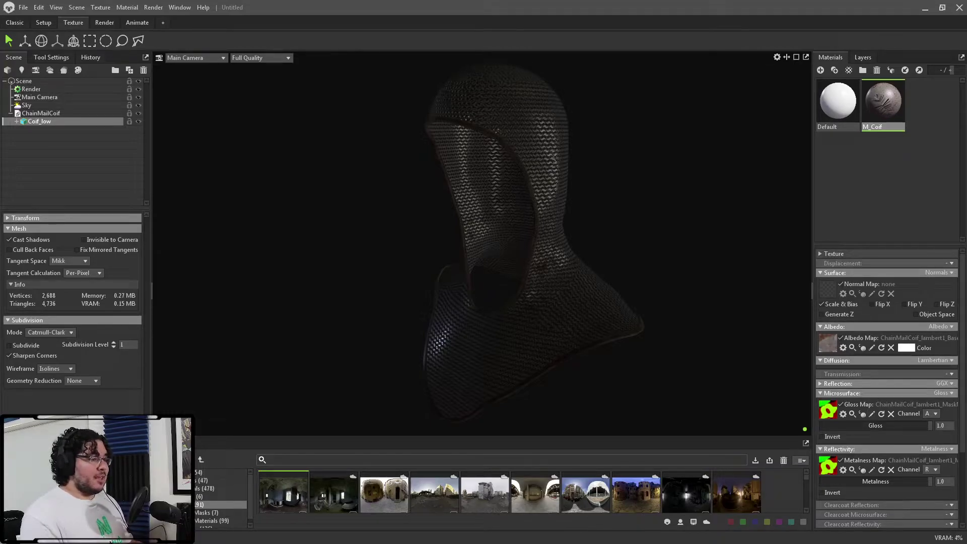
left_click_drag(966, 317, 826, 290)
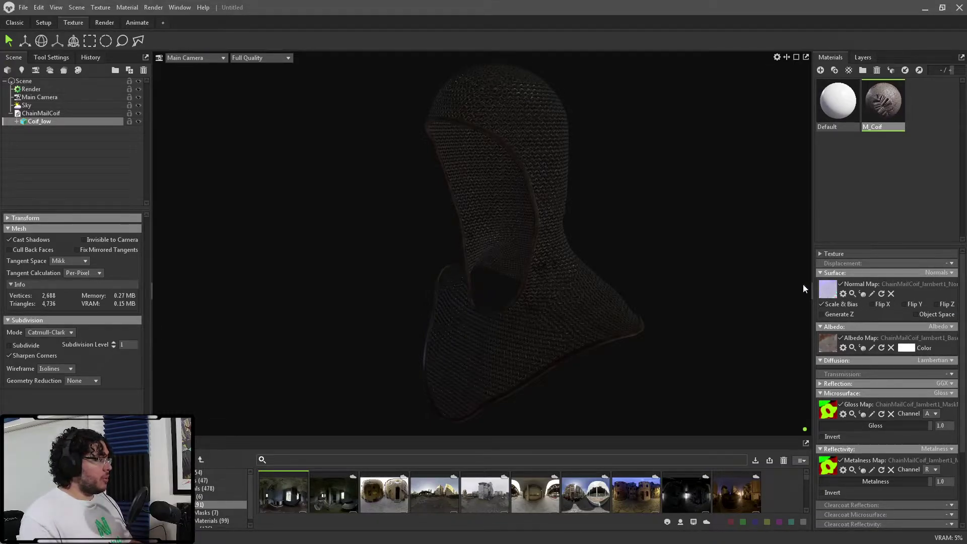
scroll(723, 329, "up", 5)
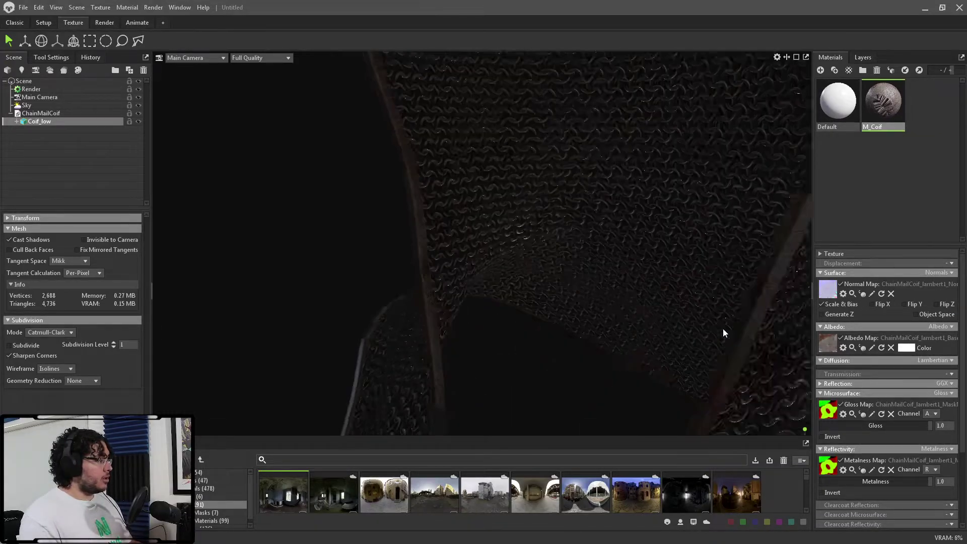
left_click_drag(724, 328, 607, 240)
scroll(747, 311, "up", 3)
scroll(518, 212, "down", 5)
left_click_drag(519, 212, 551, 298)
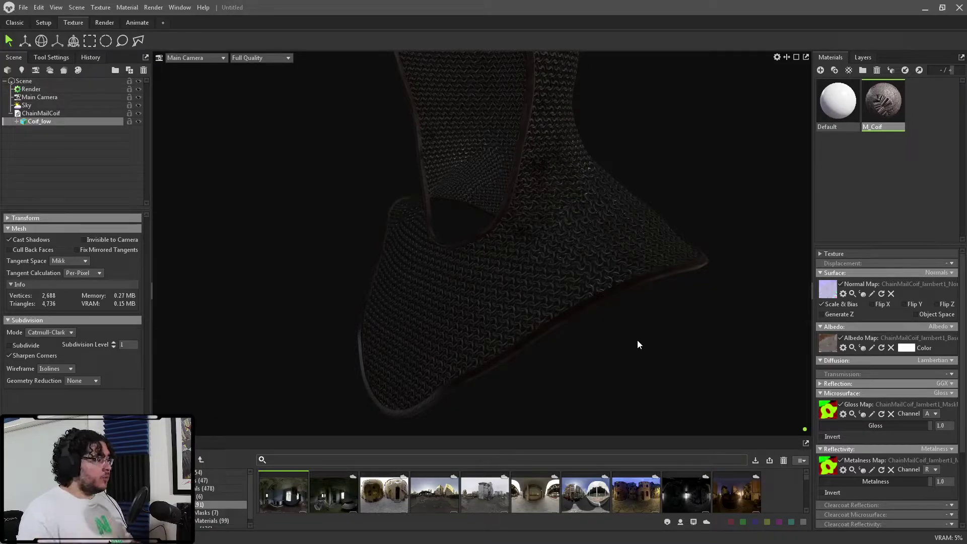
Enable Flip Y on the normal map, comparing it off and on up close.
left_click(905, 304)
left_click_drag(660, 298, 846, 313)
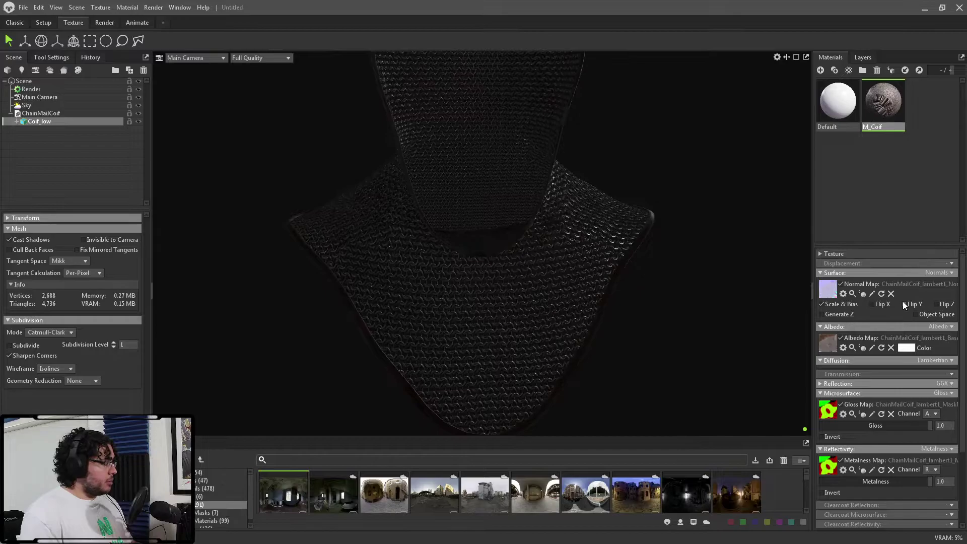
scroll(732, 323, "up", 5)
scroll(625, 262, "up", 3)
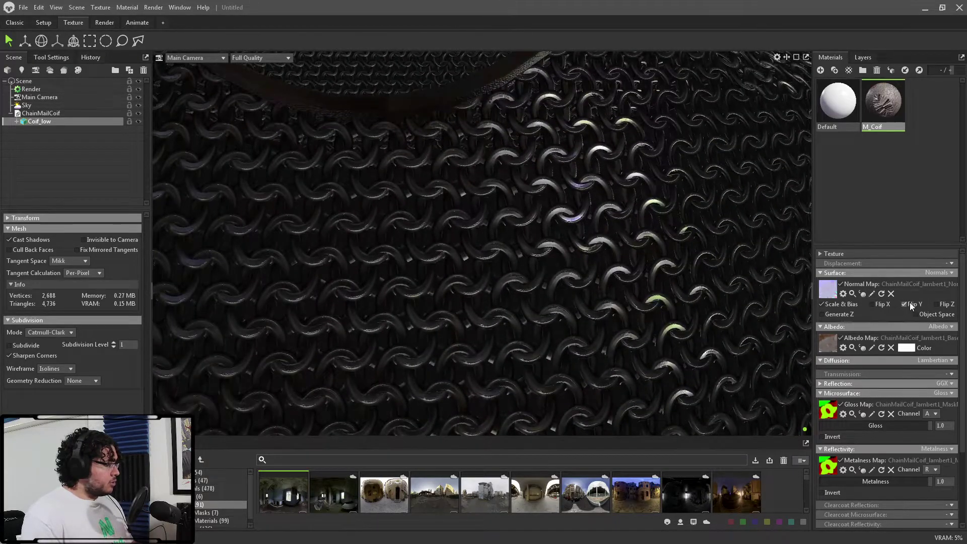
left_click(910, 305)
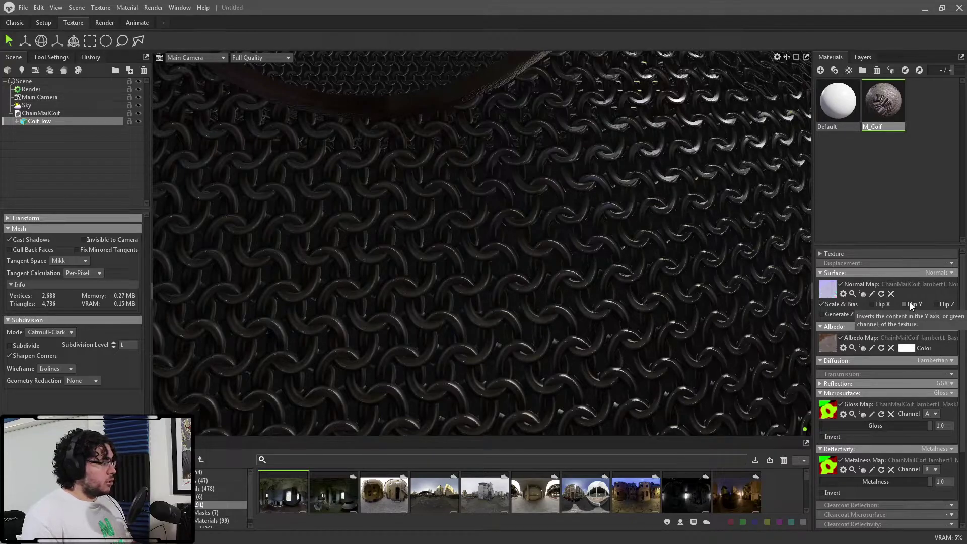
left_click(910, 303)
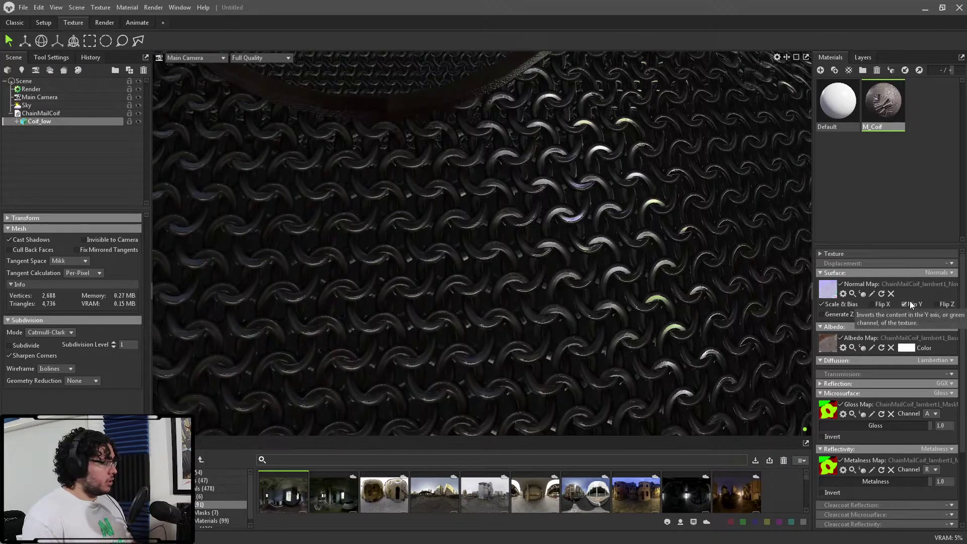
Recheck the Flip Y shading around the neck, then frame the whole coif with F.
scroll(655, 277, "down", 5)
left_click_drag(579, 257, 466, 277)
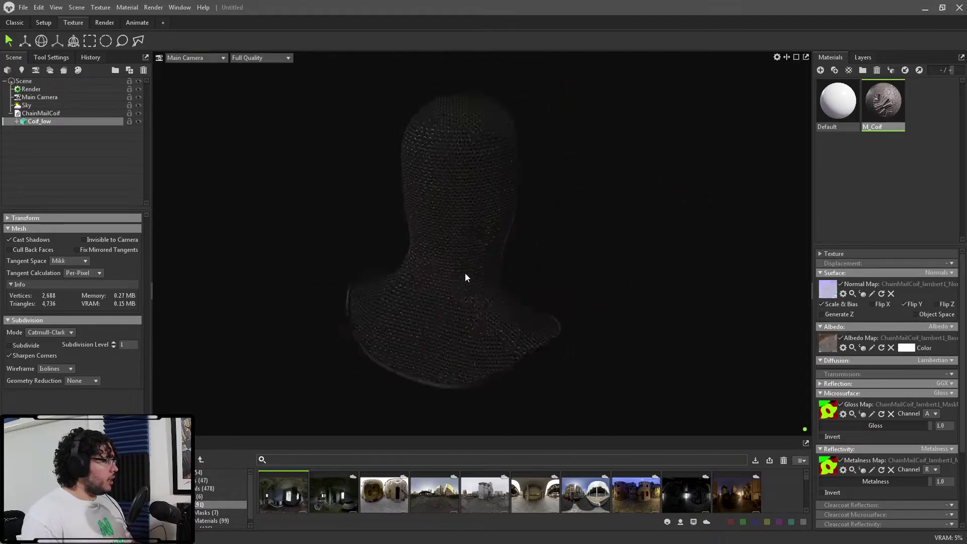
scroll(628, 330, "up", 5)
left_click_drag(592, 294, 758, 323)
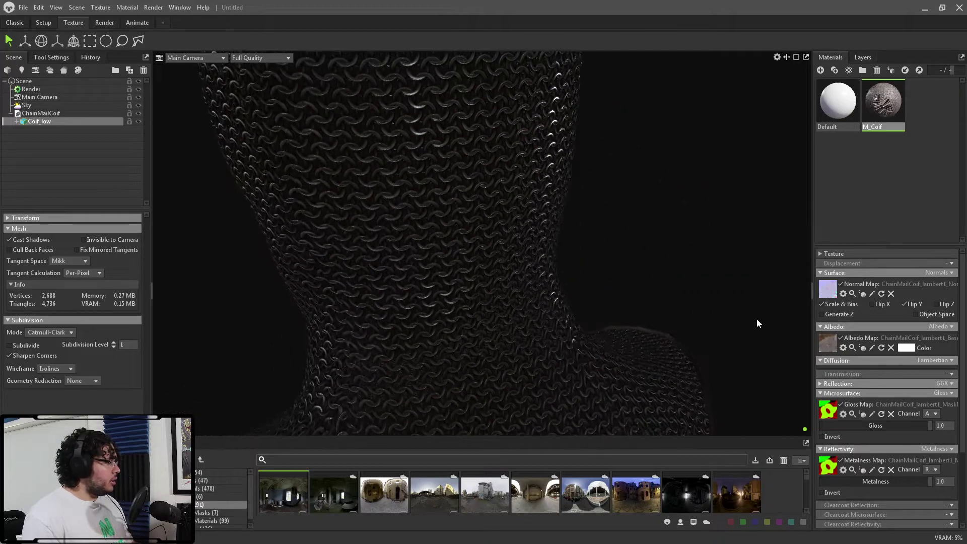
left_click(905, 305)
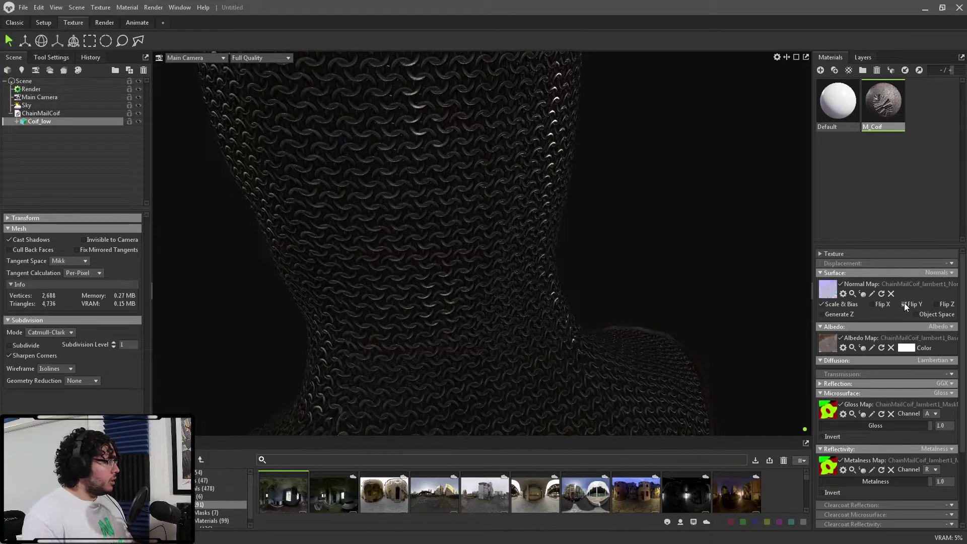
key("f")
left_click_drag(470, 249, 425, 227)
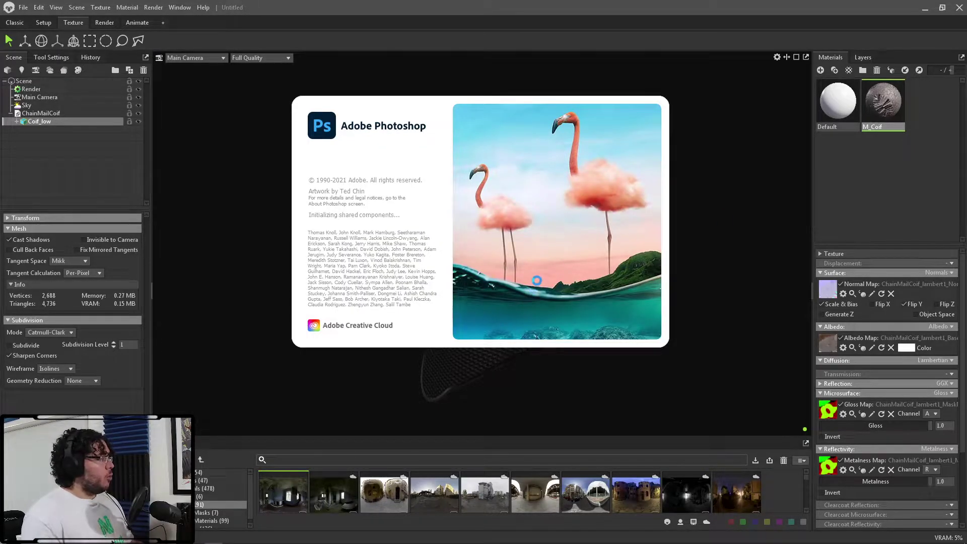
Check the MaskMap channel packing in Substance Painter, then bring up ChainMailCoif_lambert1_MaskMap.tga in Photoshop.
key("alt+Tab")
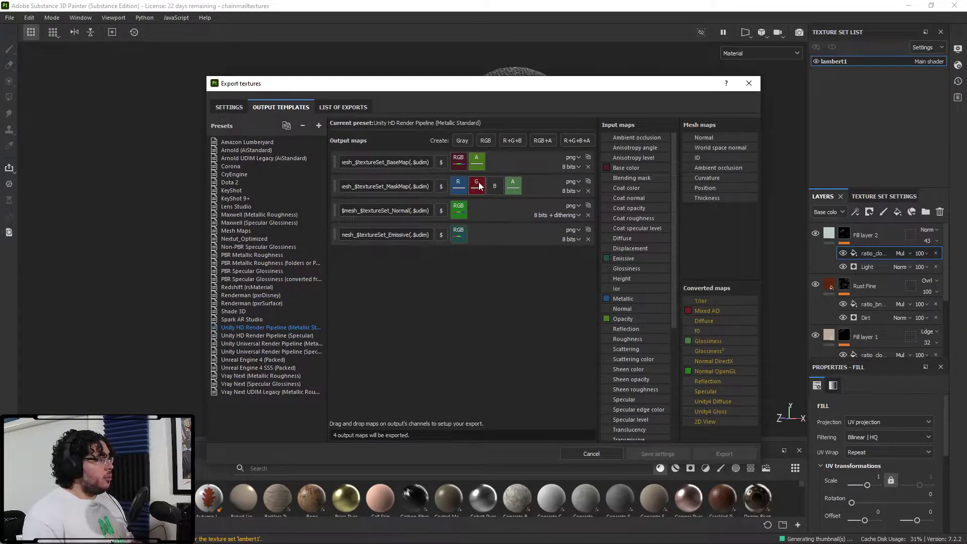
key("alt+Tab")
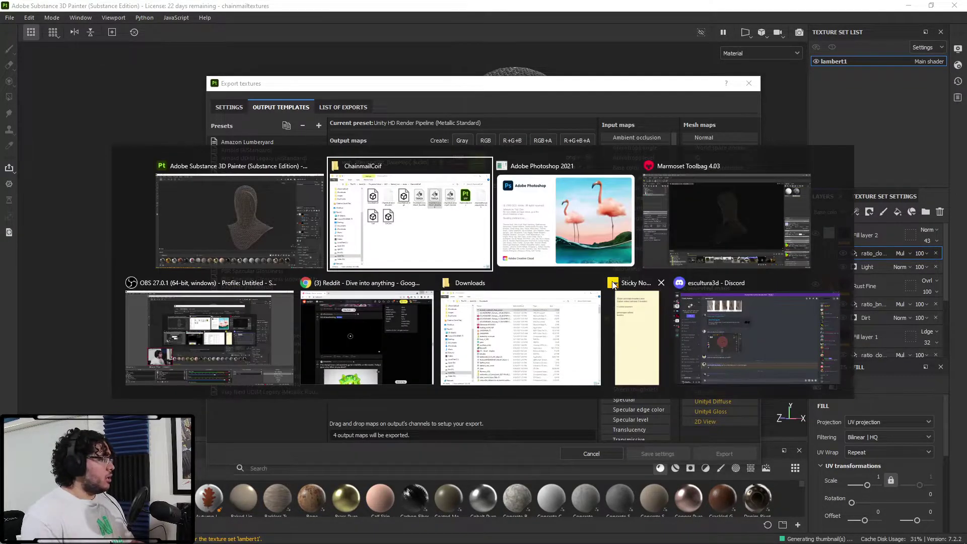
key("alt+Tab")
key("alt+Tab")
key("alt+Tab")
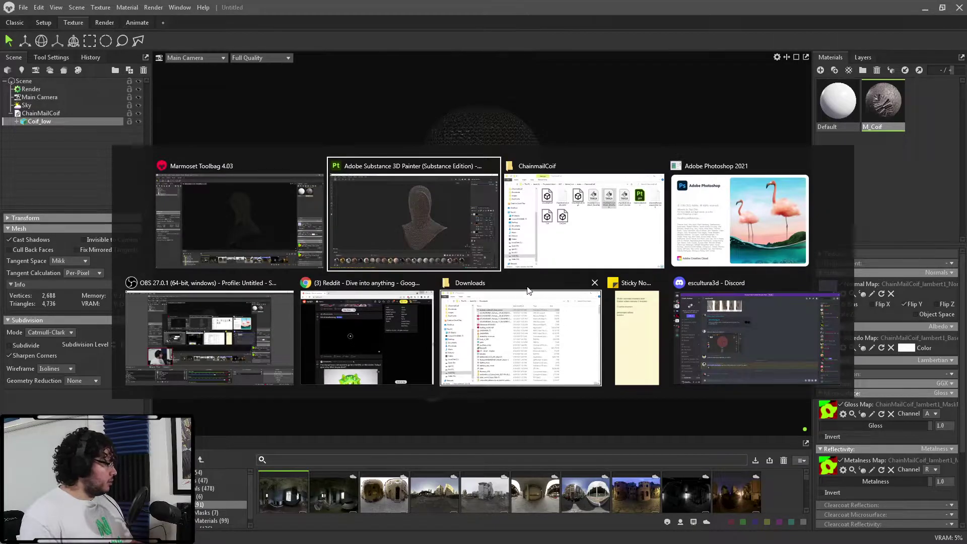
key("alt+Tab")
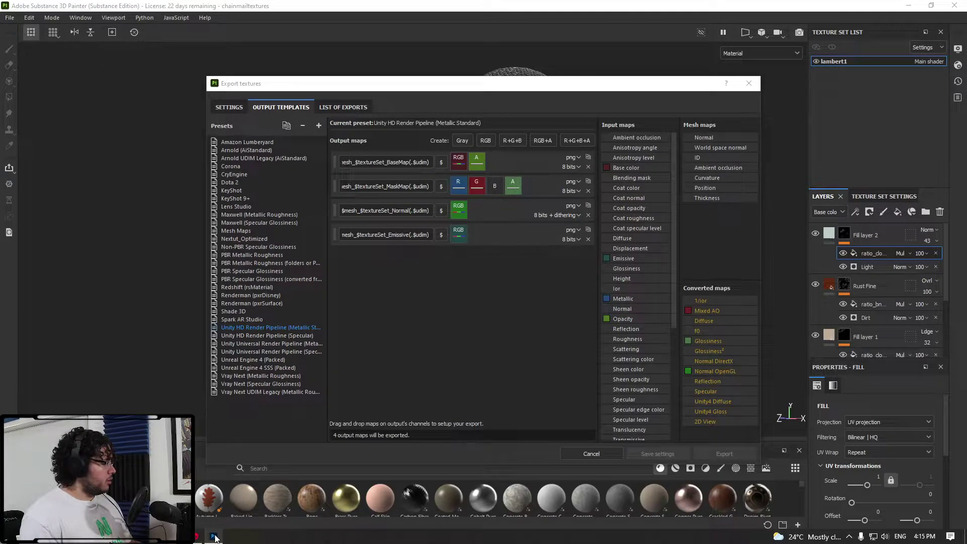
left_click(215, 537)
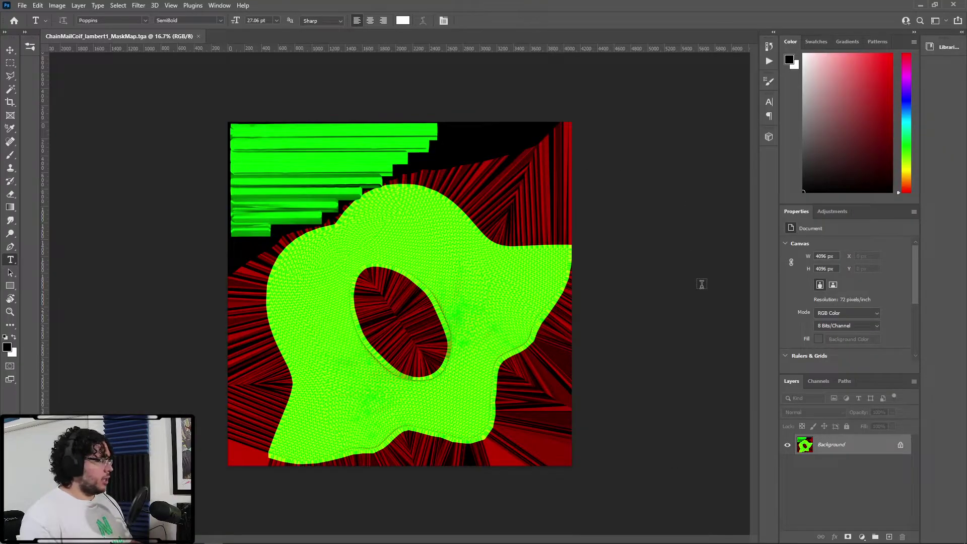
View the mask map's Green channel alone in Channels, then close the document.
left_click(817, 381)
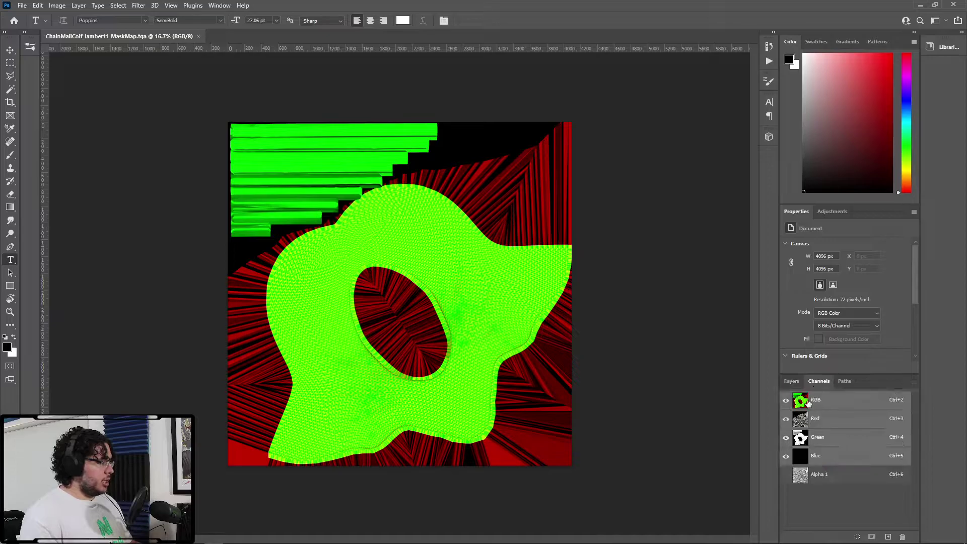
left_click(818, 437)
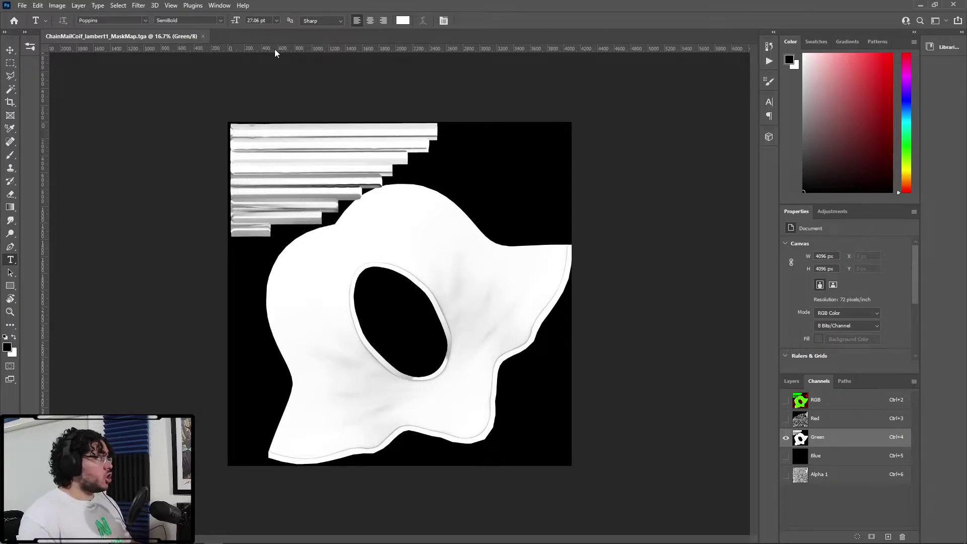
key("ctrl+w")
Minimize Photoshop, close Substance Painter's export window, and return to Toolbag.
left_click(920, 6)
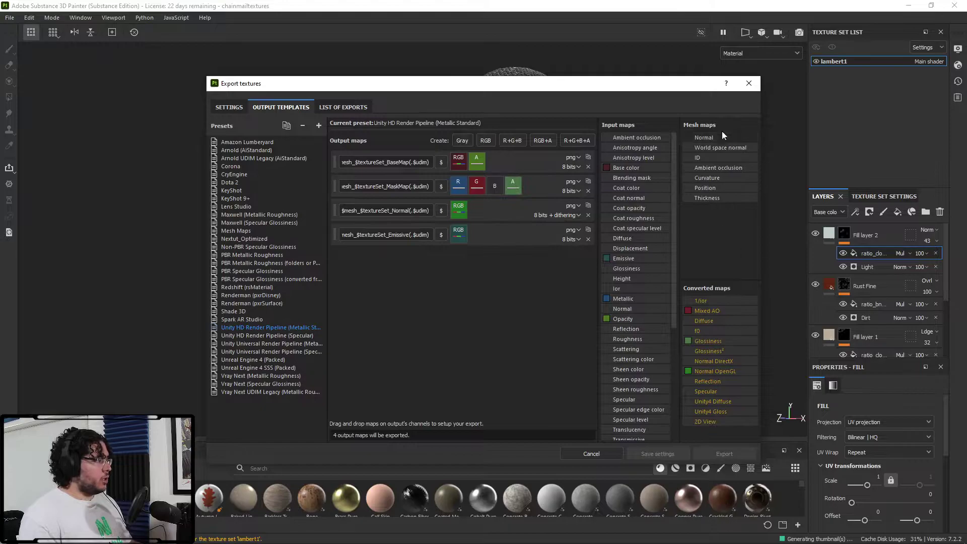
left_click(749, 83)
key("alt+Tab")
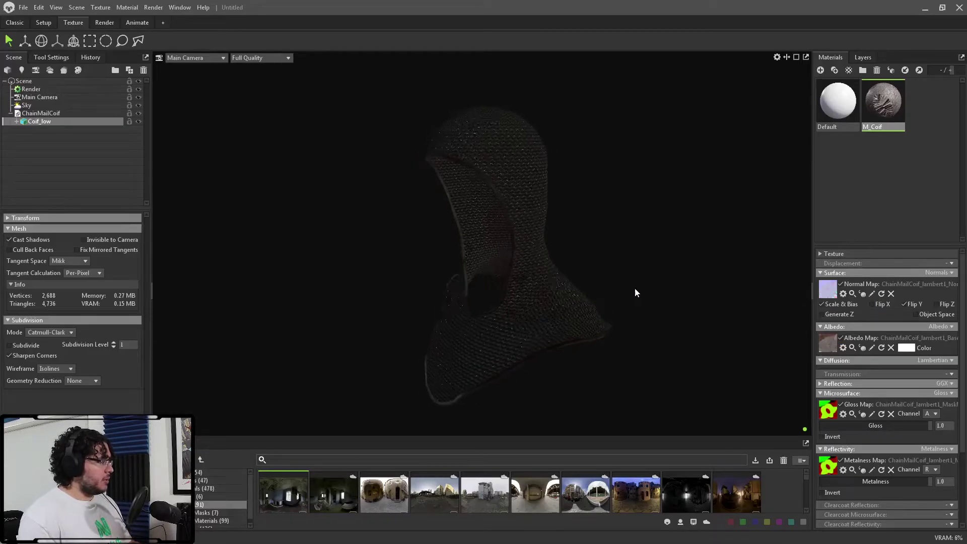
mouse_move(634, 291)
left_mouse_down()
mouse_move(624, 300)
mouse_move(570, 259)
mouse_move(636, 291)
mouse_move(525, 216)
mouse_move(544, 237)
left_mouse_up()
scroll(882, 444, "down", 4)
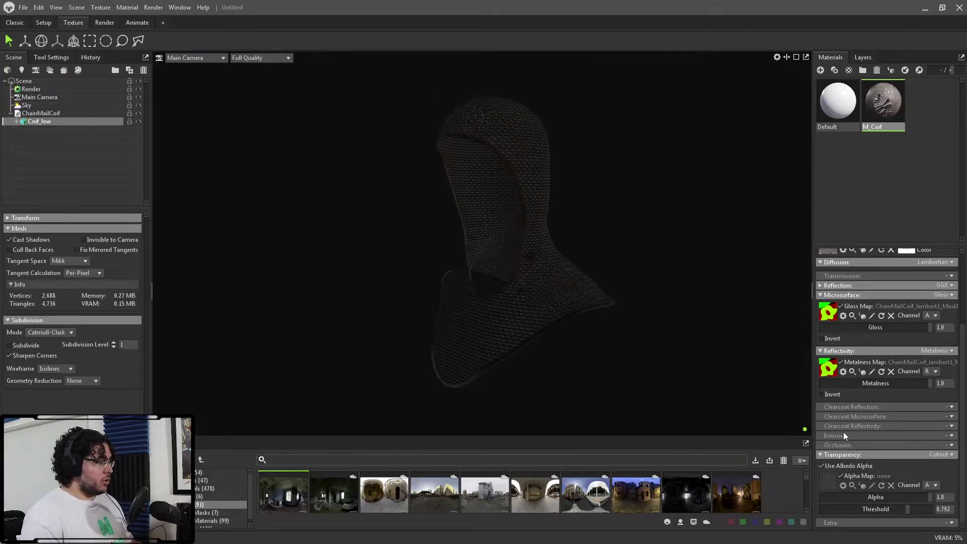
Set M_Coif's Occlusion mode, assign the occlusion map from channel G, strength 1.0.
left_click(952, 445)
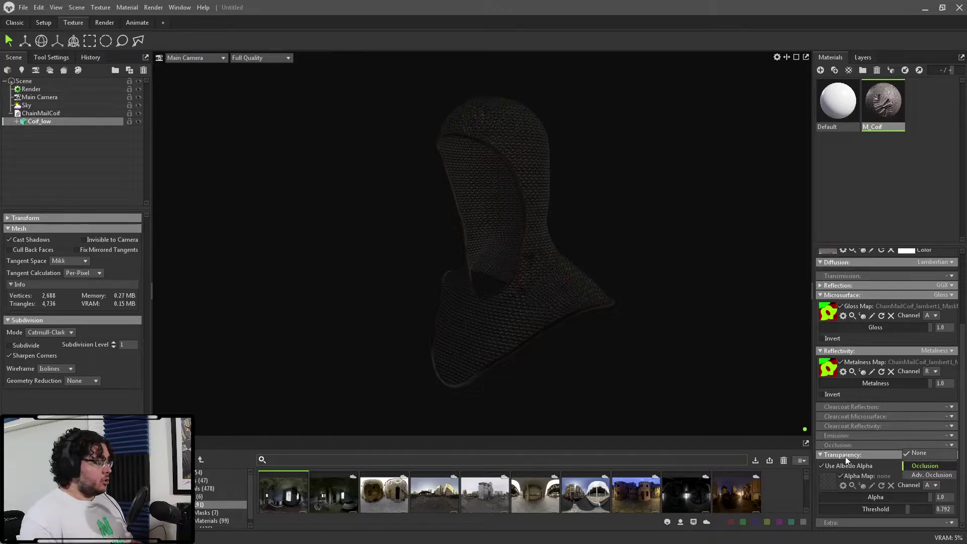
key("Return")
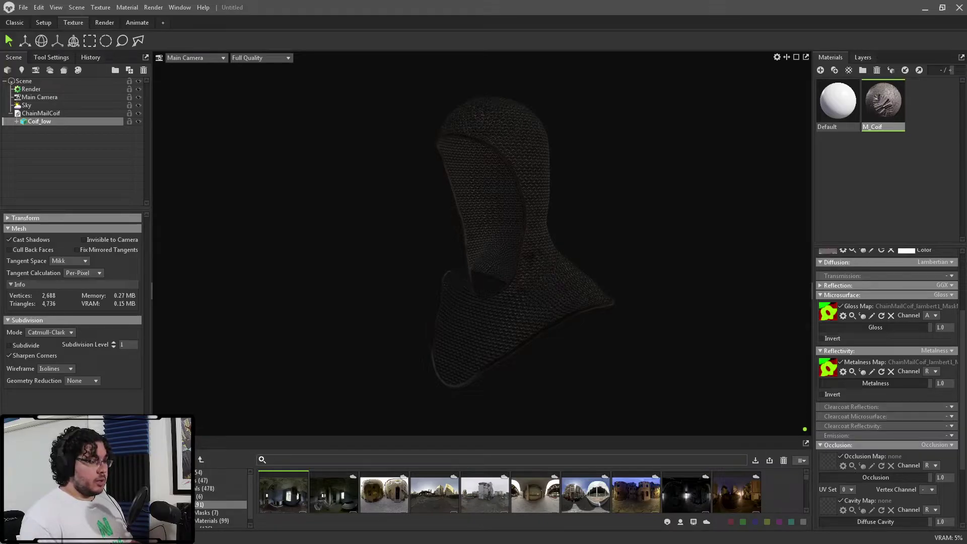
left_click_drag(828, 463, 828, 464)
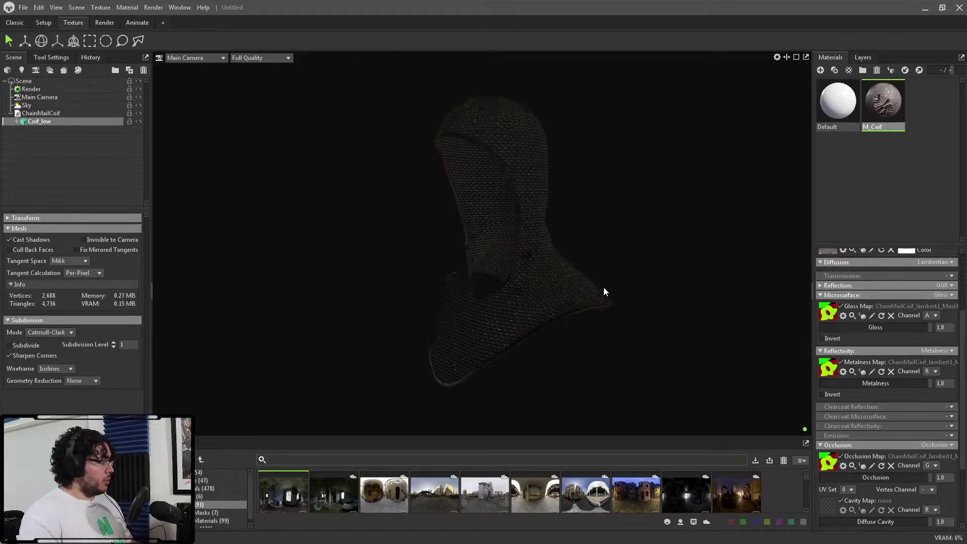
scroll(604, 291, "up", 10)
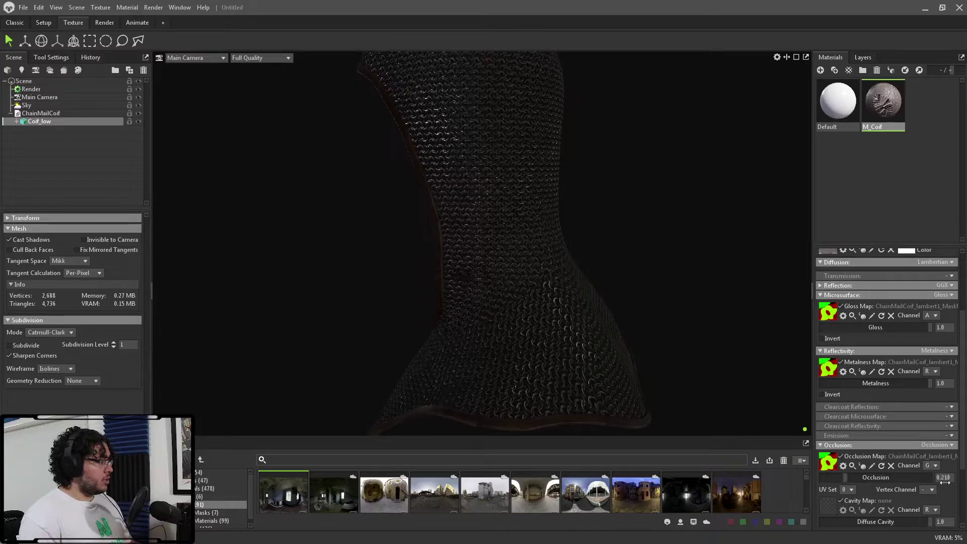
double_click(943, 477)
scroll(540, 316, "up", 10)
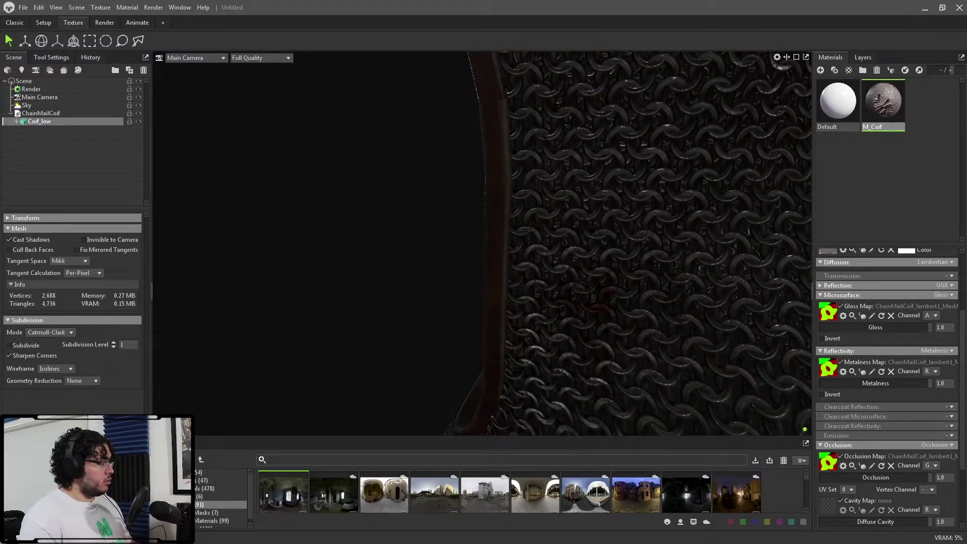
scroll(474, 244, "down", 15)
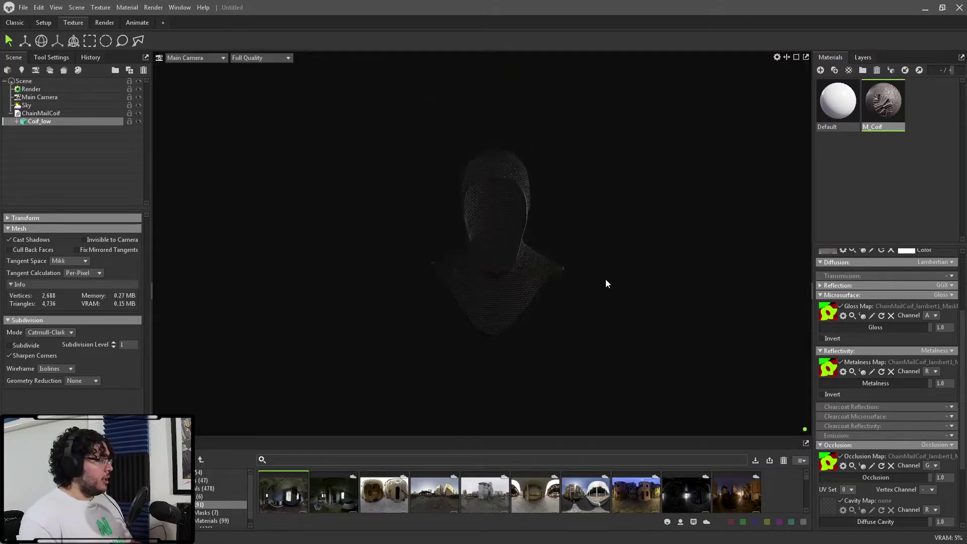
Add a new spot light, Light 1, and move it into place beside the coif.
left_click_drag(607, 284, 629, 292)
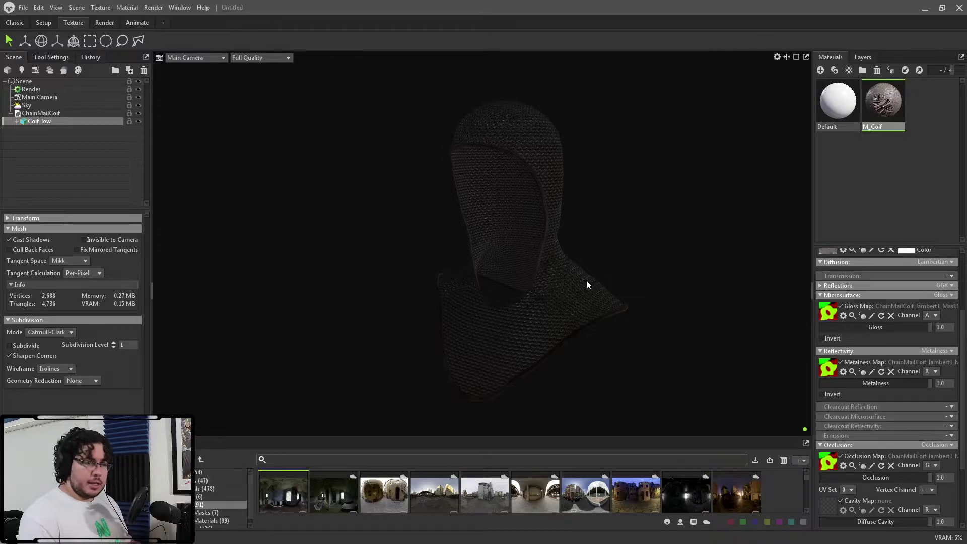
left_click_drag(566, 279, 527, 285)
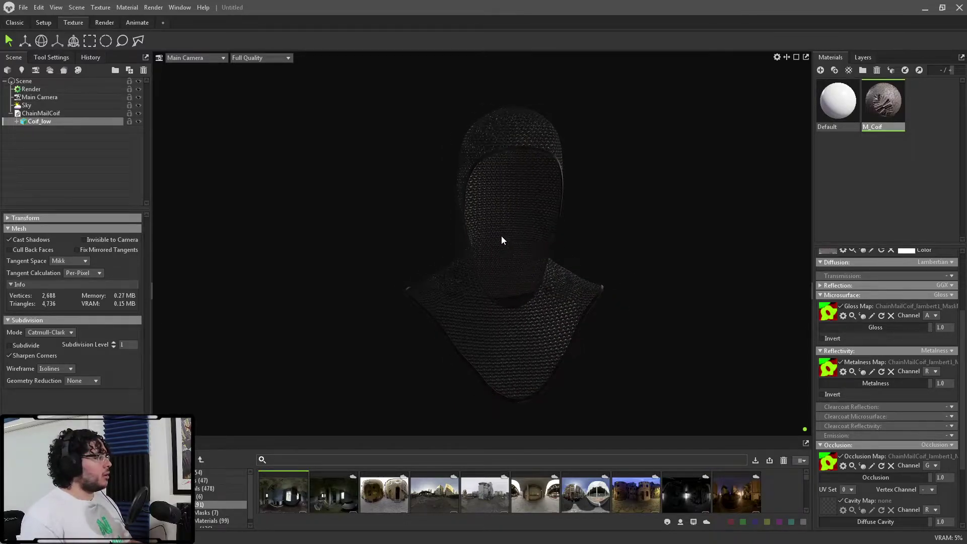
left_click_drag(493, 212, 353, 243)
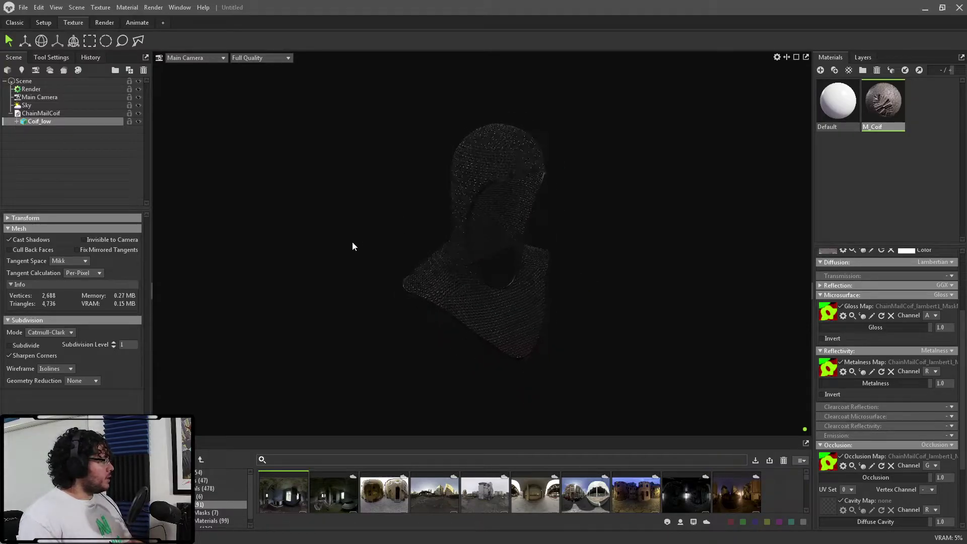
left_click(22, 70)
left_click_drag(738, 288, 395, 222)
key("w")
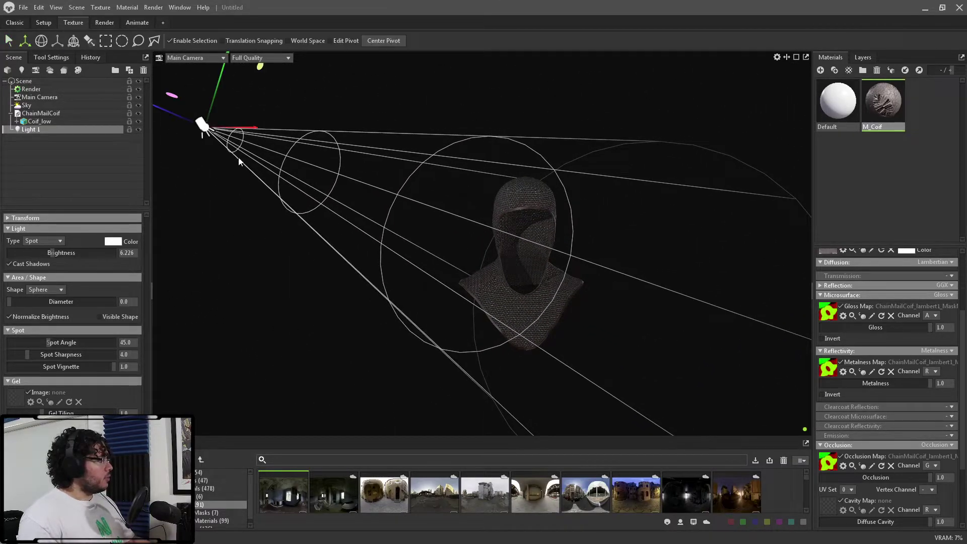
left_click_drag(238, 156, 267, 196)
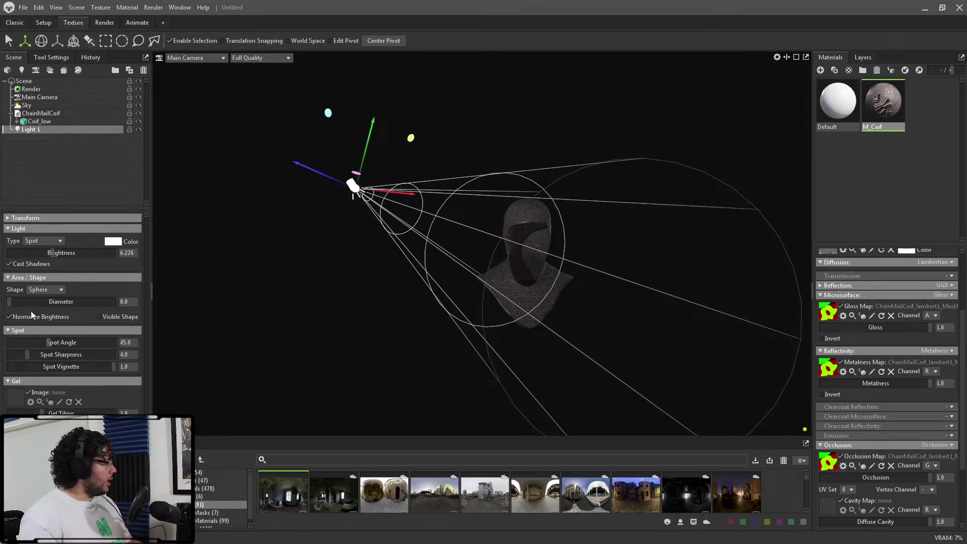
Give Light 1 brightness 6.707 and diameter 21.61, and lower its spot sharpness for a softer edge.
left_click_drag(53, 251, 55, 252)
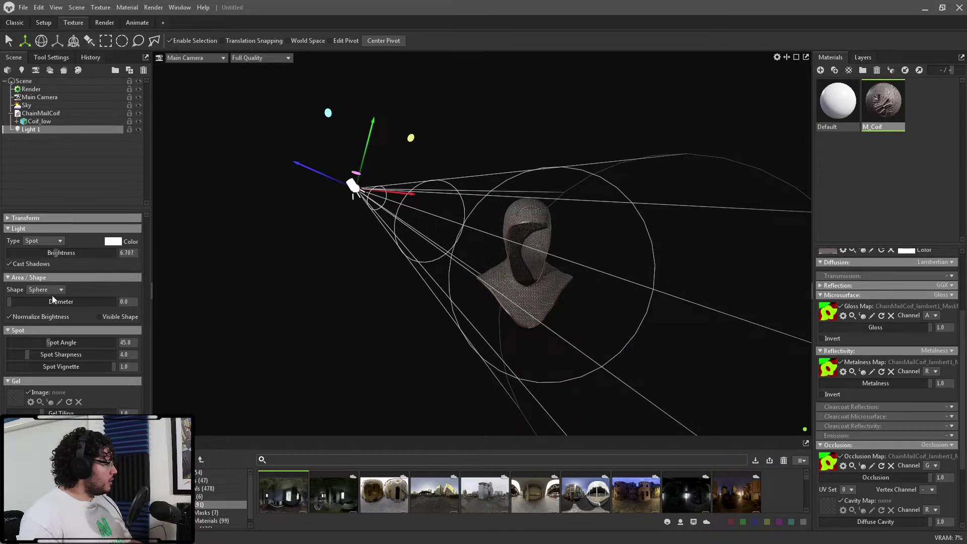
left_click_drag(14, 305, 46, 301)
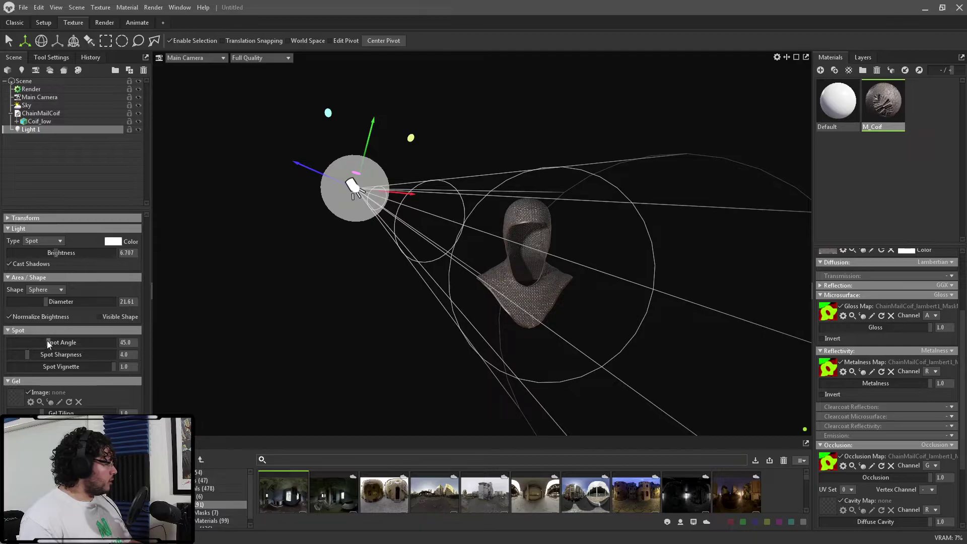
left_click_drag(346, 265, 422, 285)
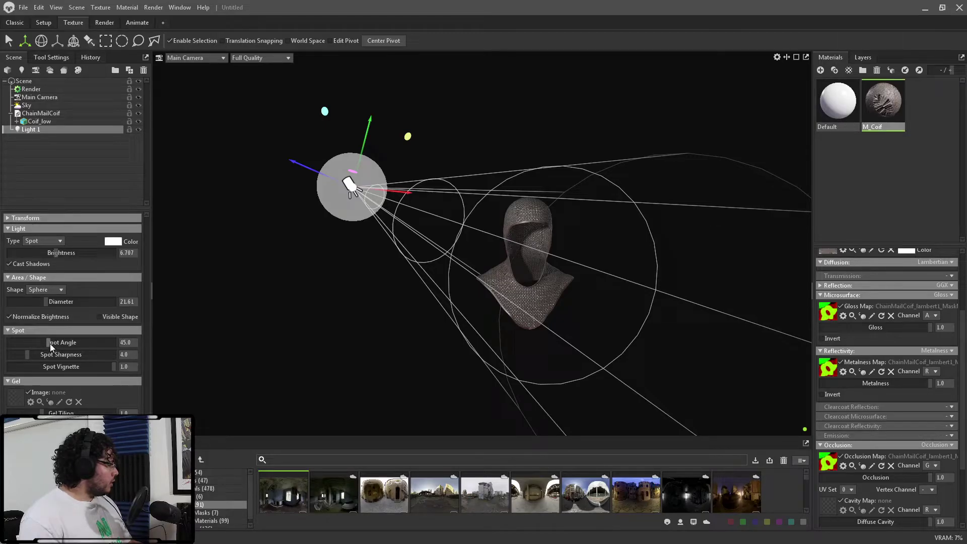
left_click_drag(26, 355, 51, 343)
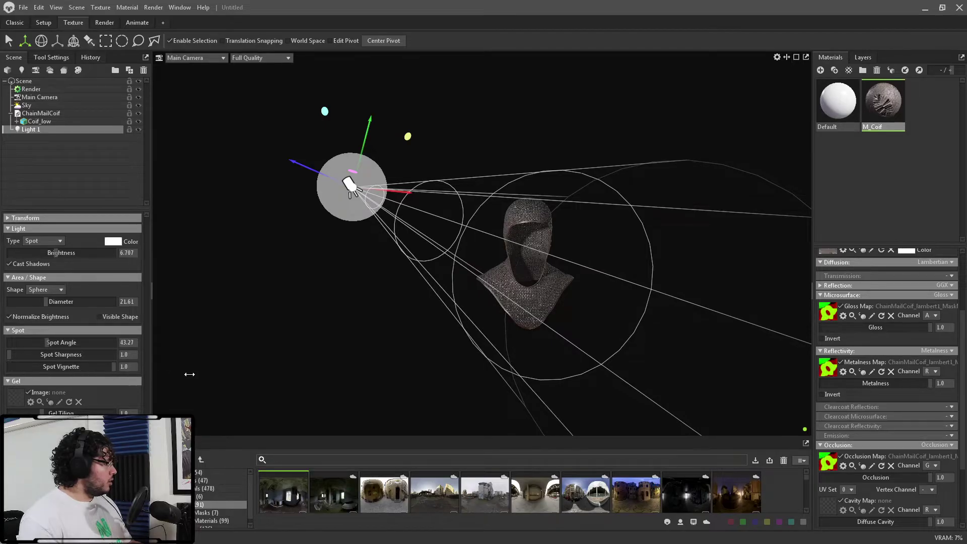
left_click_drag(329, 309, 191, 189)
Raise the sky environment light's brightness slightly.
left_click(36, 104)
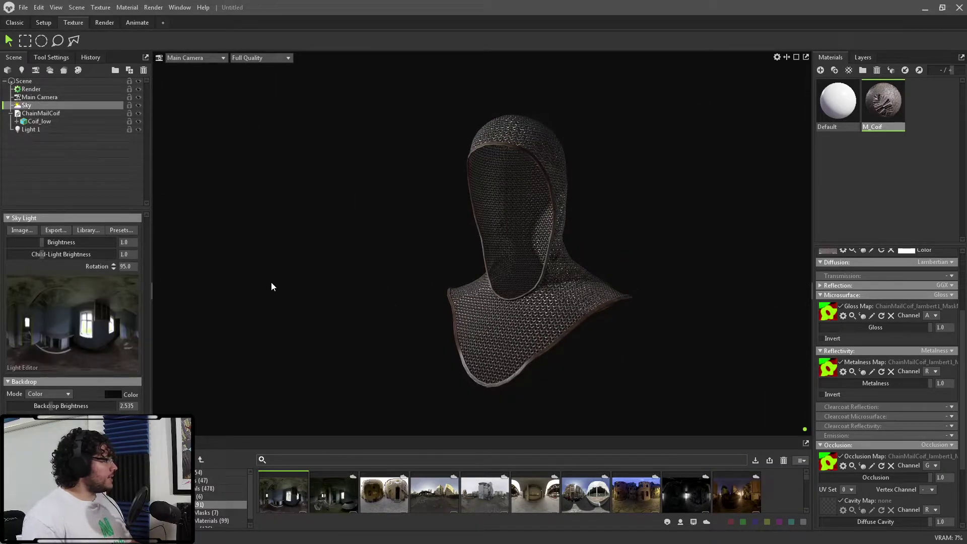
left_click_drag(48, 243, 44, 241)
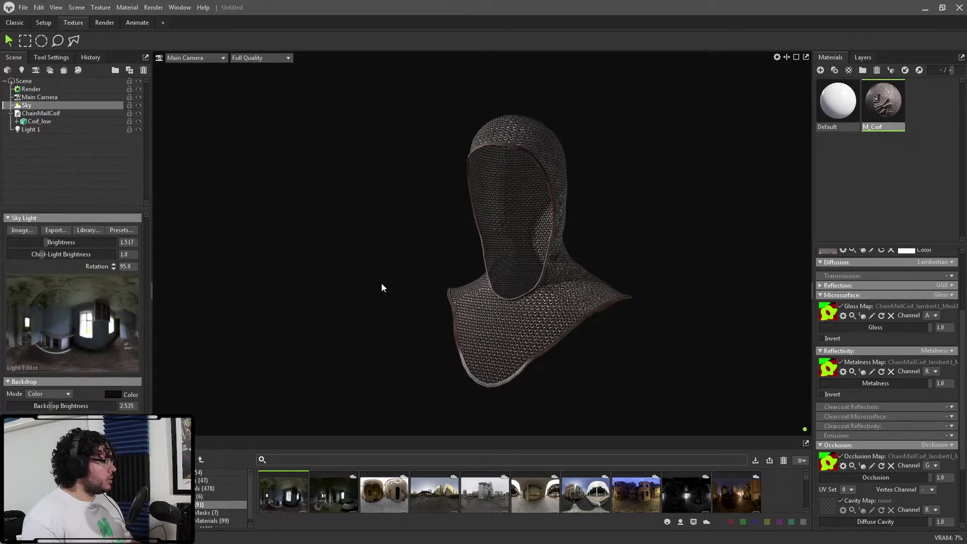
left_click_drag(381, 288, 393, 322)
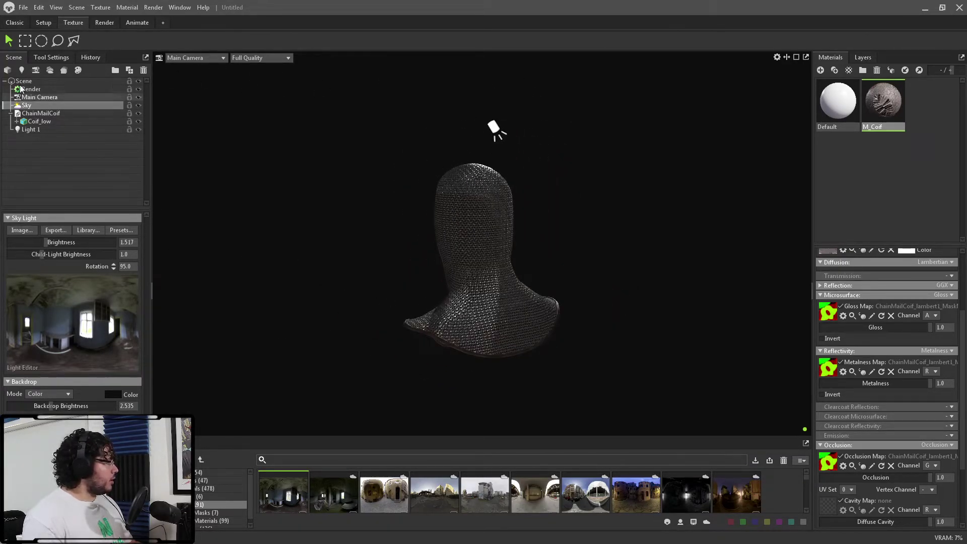
Add a second spot light, Light 2, with diameter 37.86, spot angle 28.85 and brightness about 6.6.
left_click(21, 70)
left_click_drag(255, 213, 521, 251)
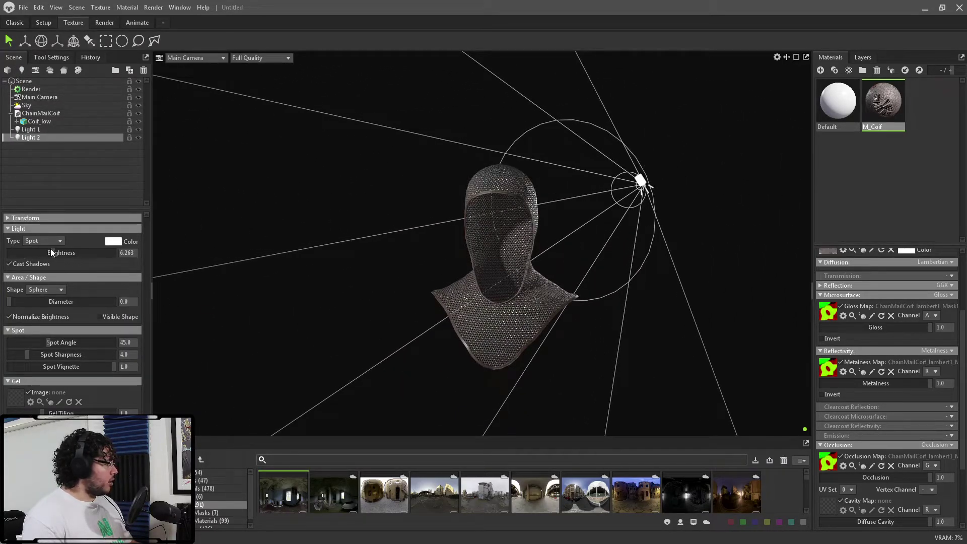
left_click_drag(51, 248, 63, 253)
left_click_drag(268, 262, 400, 265)
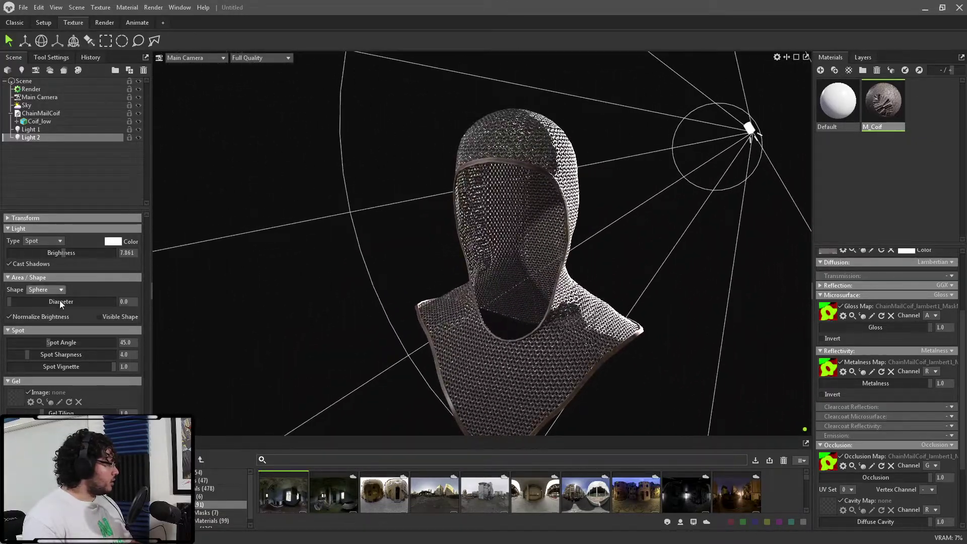
left_click_drag(9, 302, 57, 304)
left_click_drag(63, 253, 61, 253)
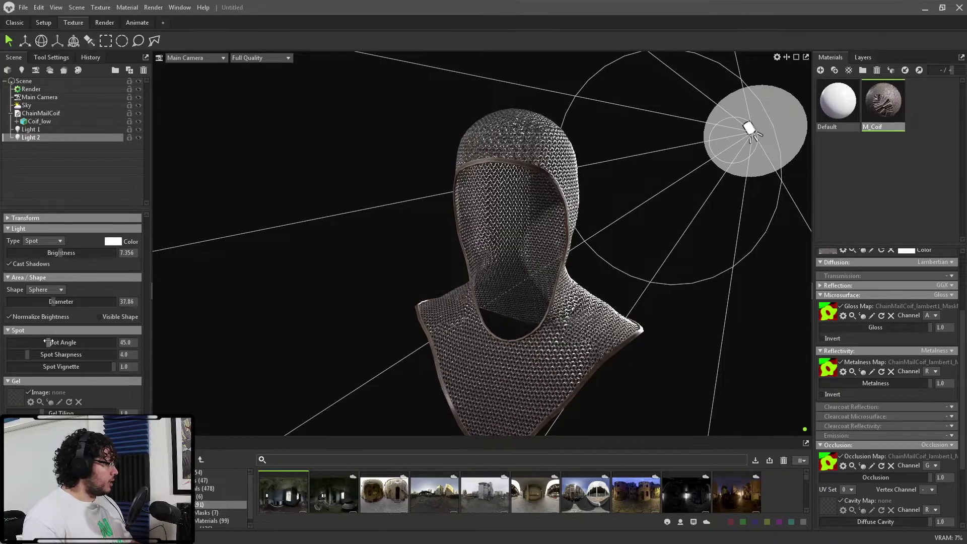
left_click_drag(47, 342, 34, 342)
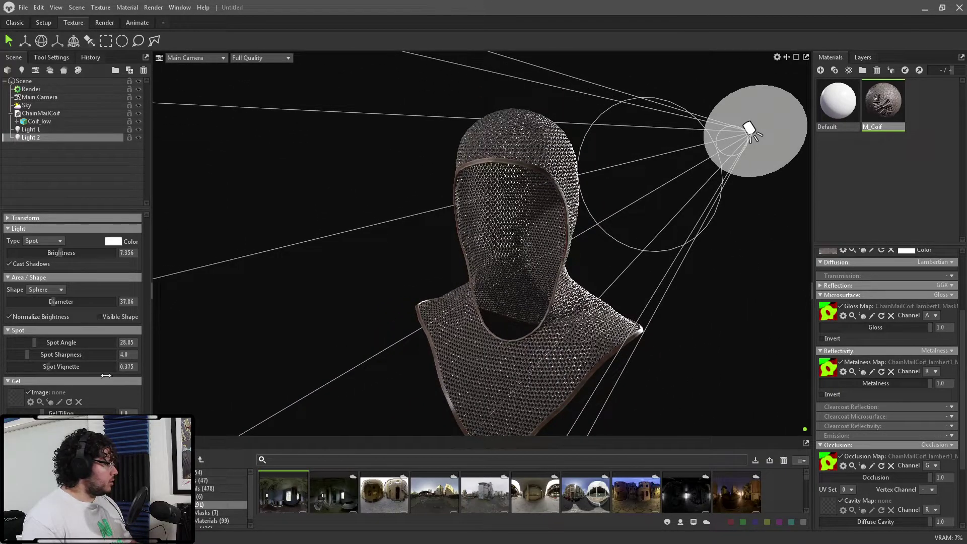
scroll(263, 250, "down", 3)
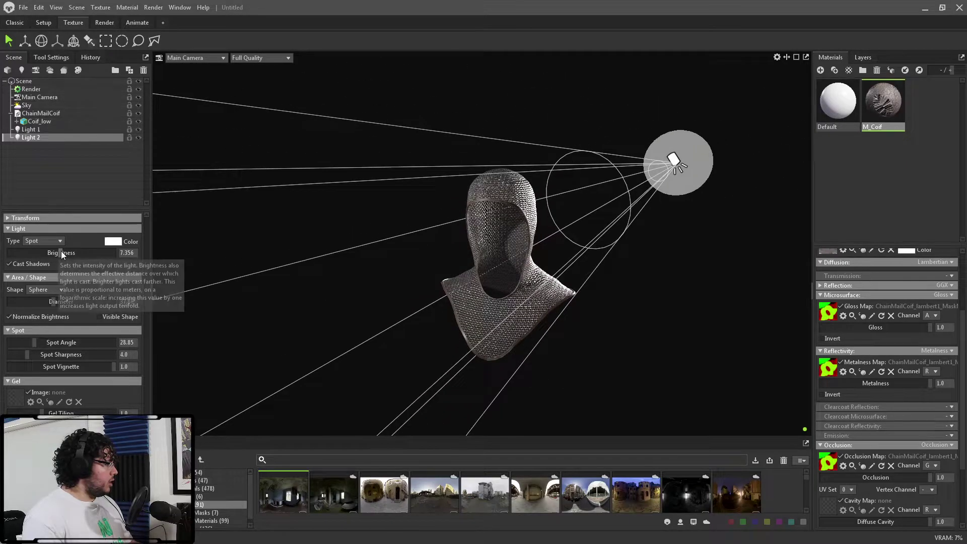
mouse_move(59, 252)
left_mouse_down()
mouse_move(46, 251)
mouse_move(56, 258)
left_mouse_up()
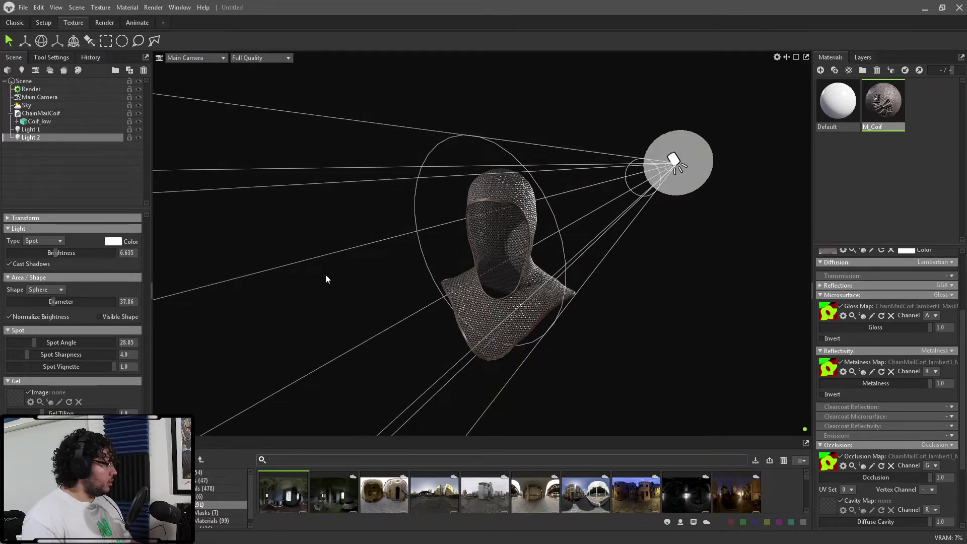
Tint Light 2 a light blue colour.
left_click_drag(326, 280, 345, 260)
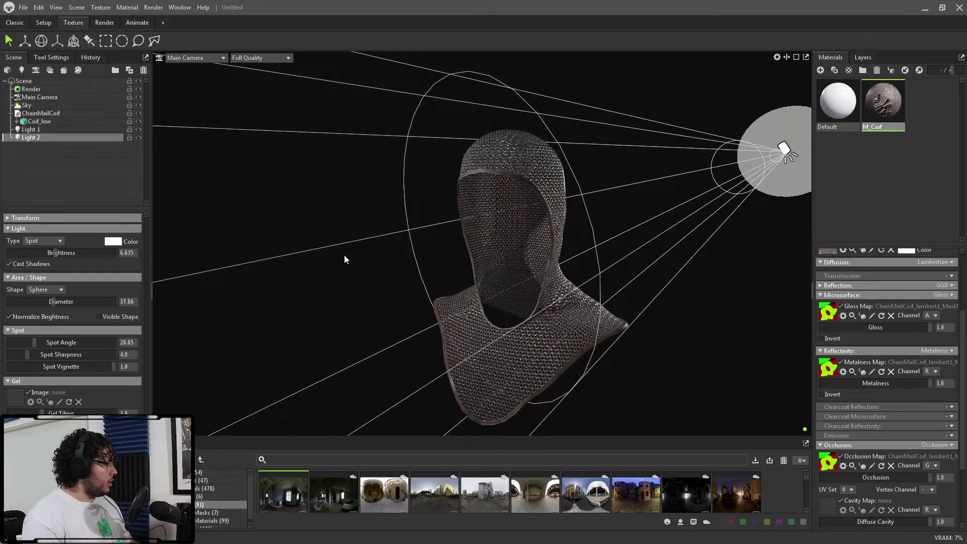
left_click(114, 241)
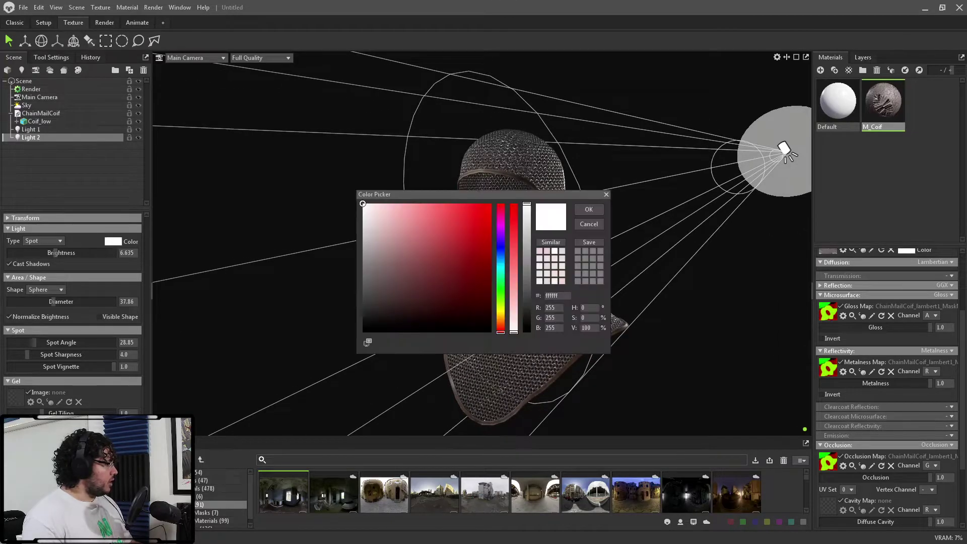
left_click(499, 261)
left_click_drag(421, 259, 417, 212)
left_click(589, 210)
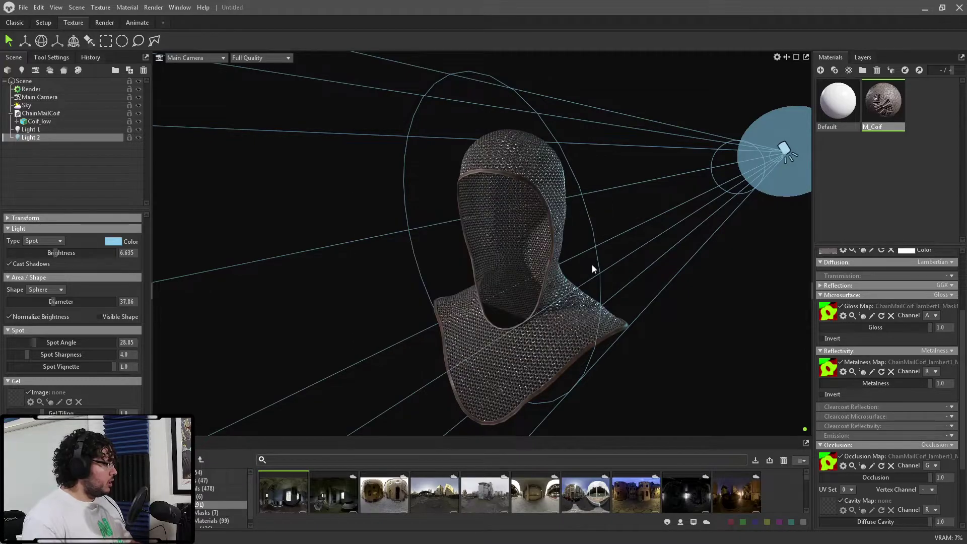
left_click(733, 313)
left_click_drag(711, 328, 666, 234)
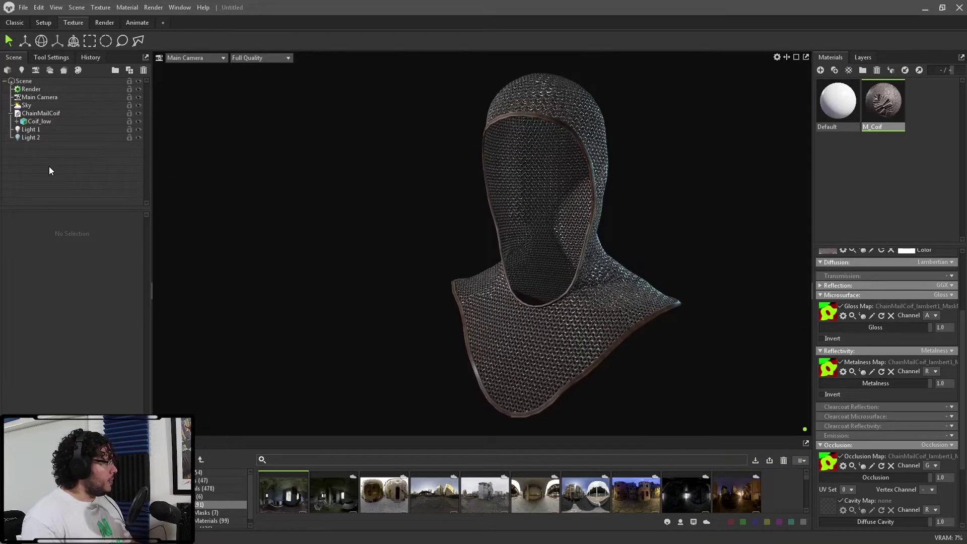
In the Render settings' Reflection section, enable Local Reflections and Local Diffuse.
left_click(63, 88)
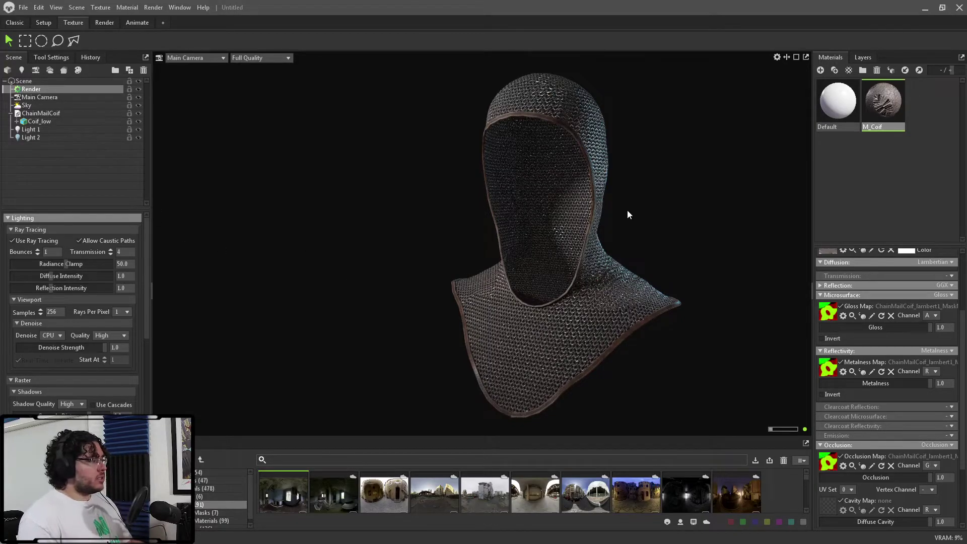
left_click_drag(677, 246, 667, 244)
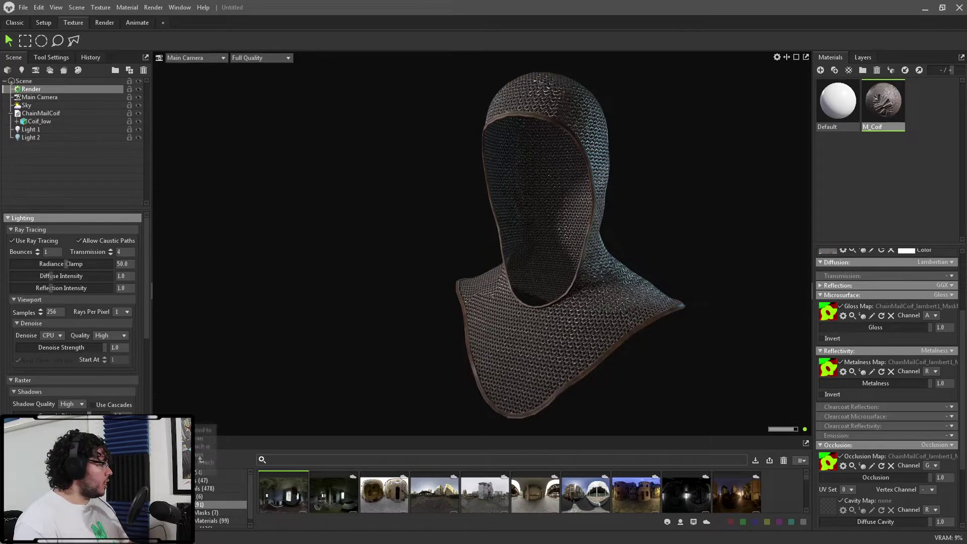
scroll(71, 359, "down", 2)
scroll(8, 380, "down", 4)
left_click(16, 357)
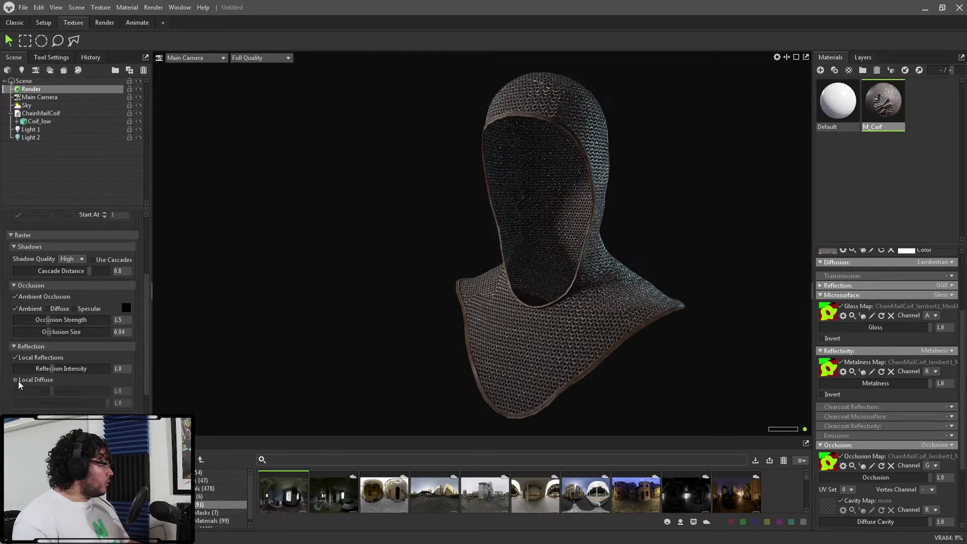
left_click(16, 380)
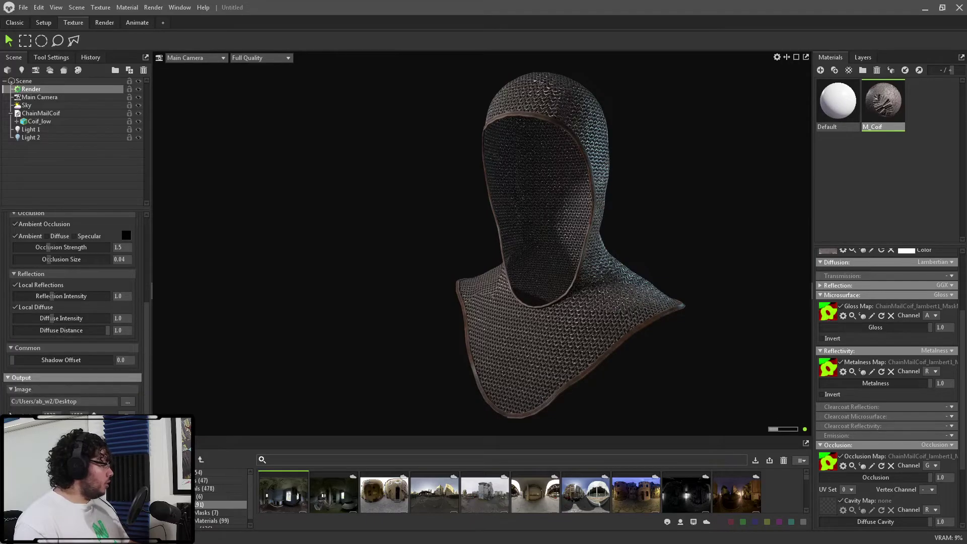
scroll(71, 395, "down", 6)
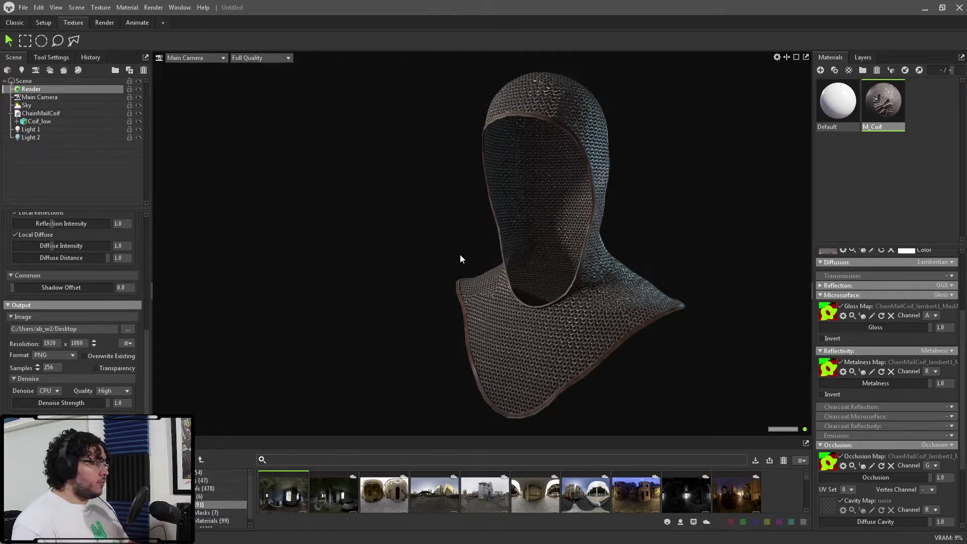
left_click_drag(419, 270, 407, 271)
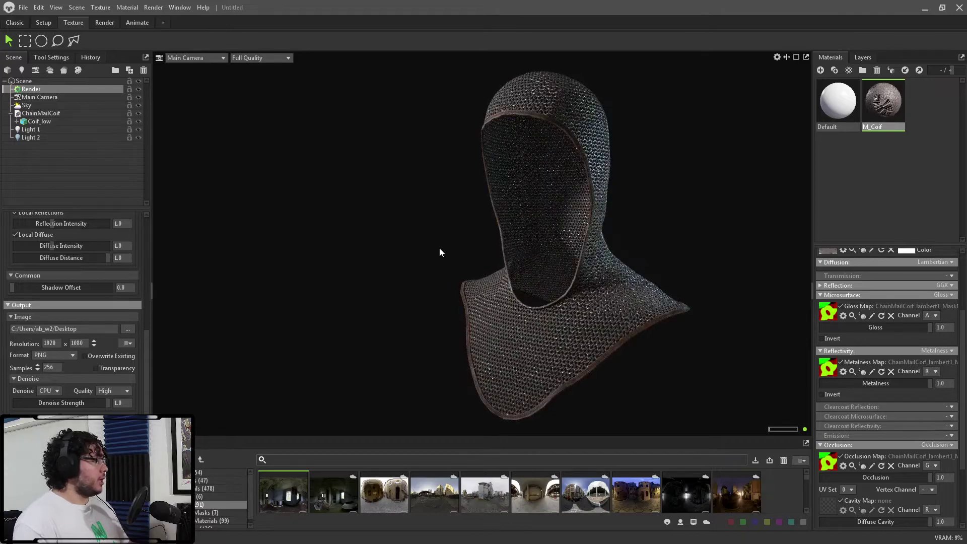
scroll(454, 250, "up", 1)
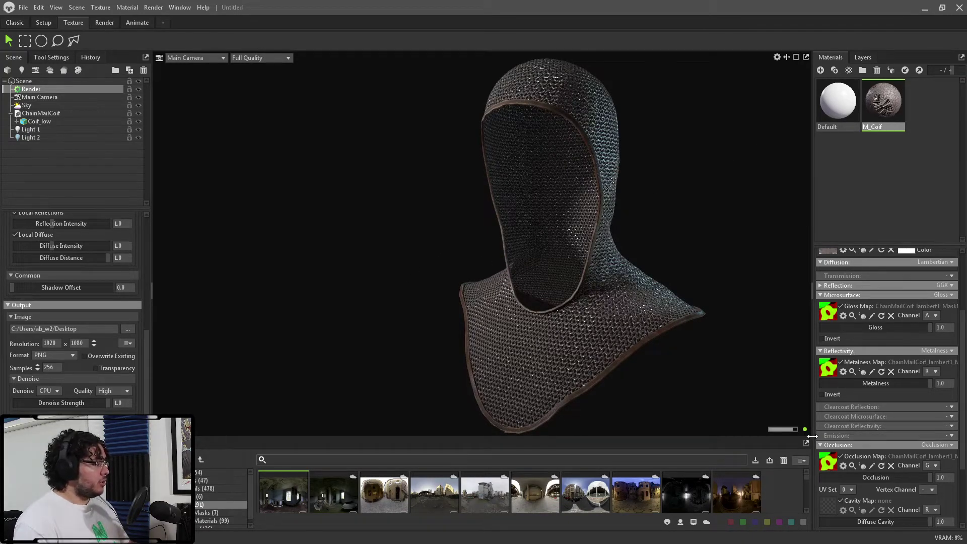
left_click_drag(629, 307, 677, 287)
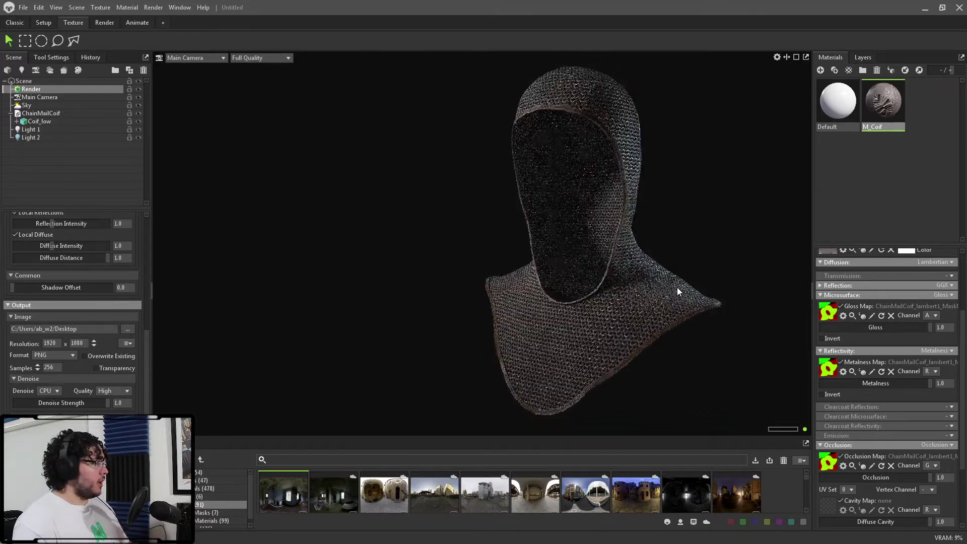
Add a Fog object, test a higher Max Opacity, then delete the fog.
left_click(50, 69)
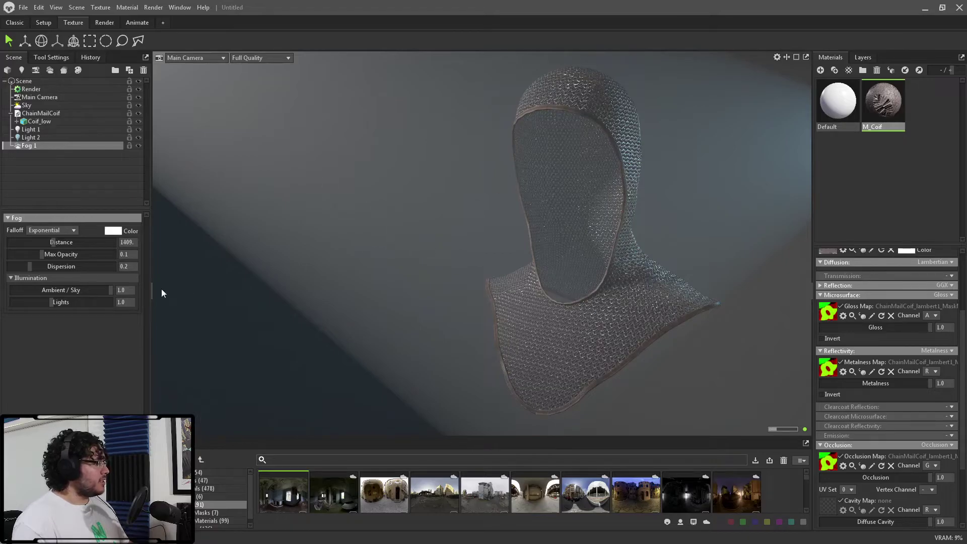
left_click_drag(66, 256, 37, 255)
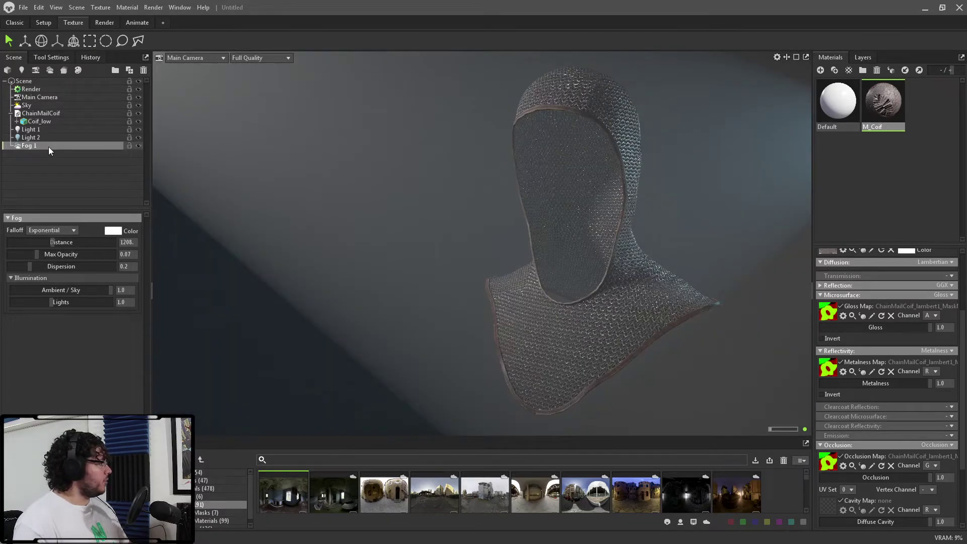
key("Delete")
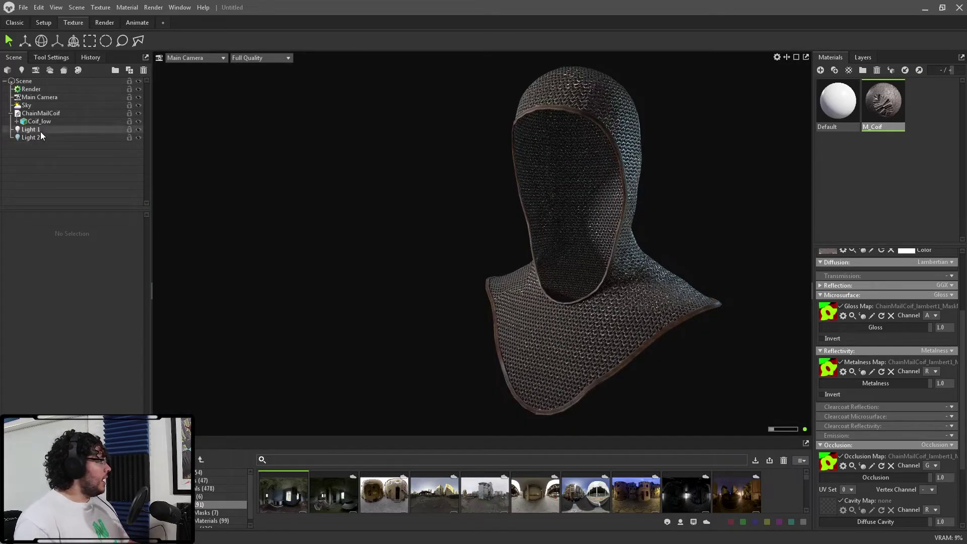
Frame the final camera angle and render the viewport to the clipboard.
left_click_drag(241, 218, 425, 250)
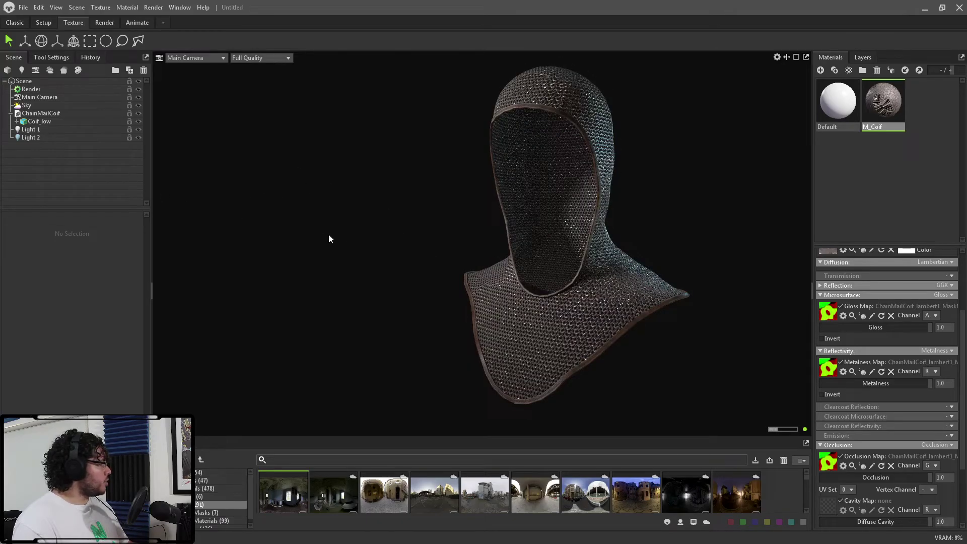
left_click_drag(329, 239, 394, 257)
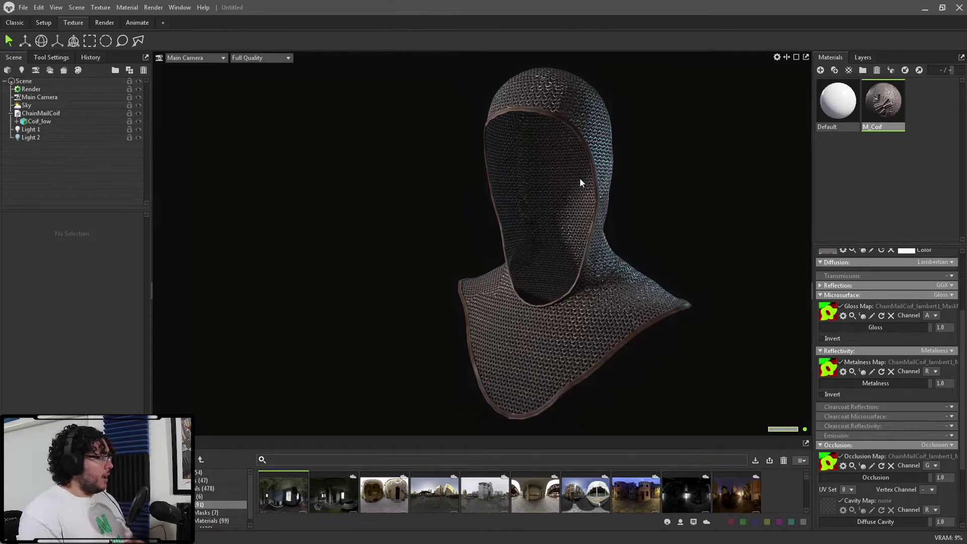
left_click(184, 9)
mouse_move(159, 8)
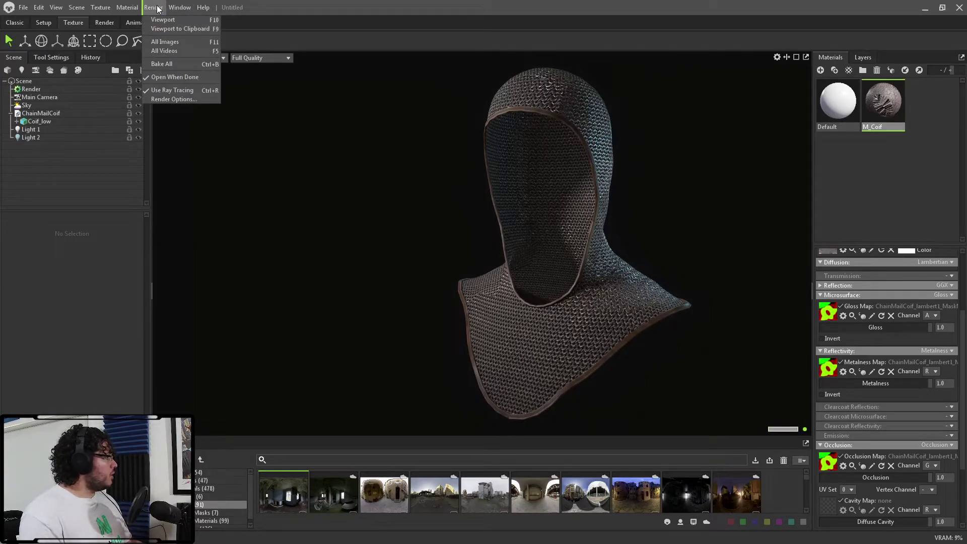
left_click(179, 29)
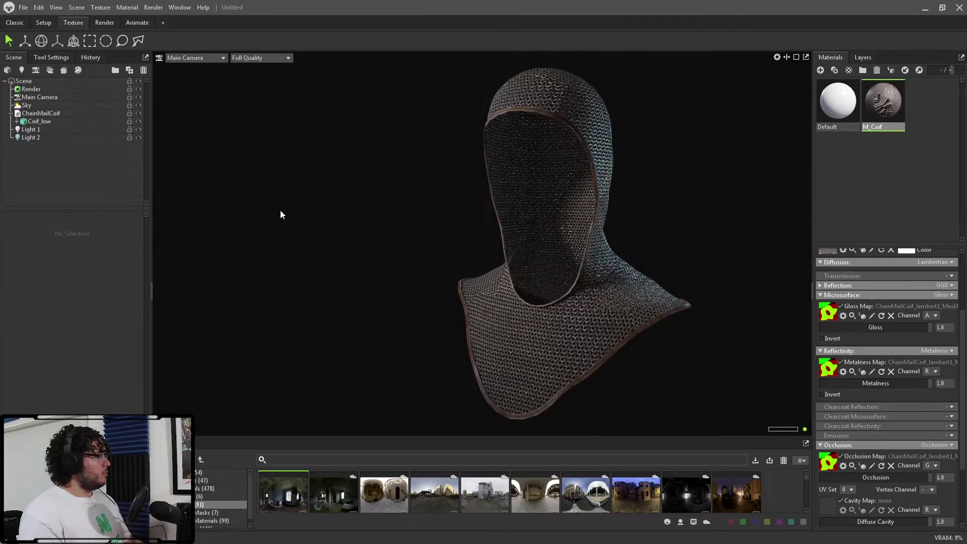
In Photoshop, create a new 1920 × 1080 document from the Clipboard preset.
key("super")
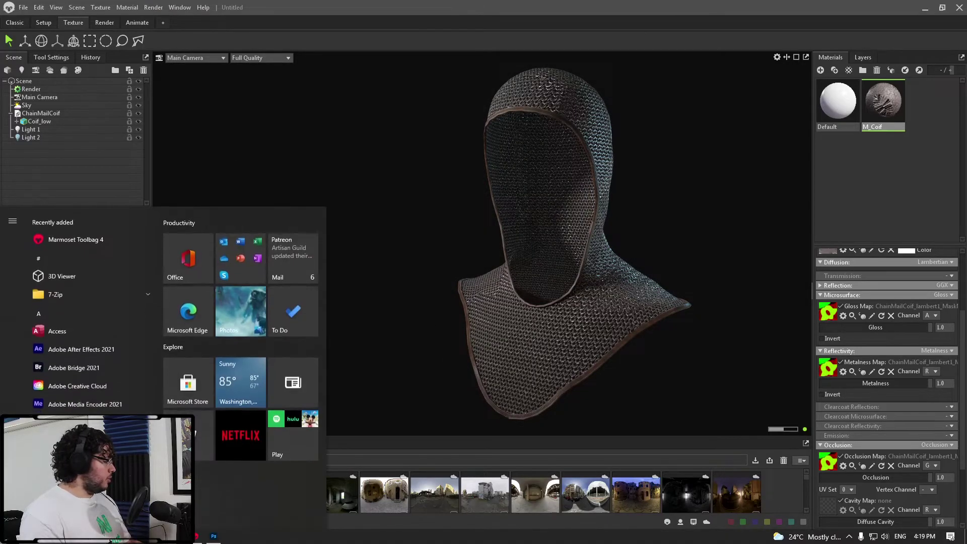
left_click(214, 536)
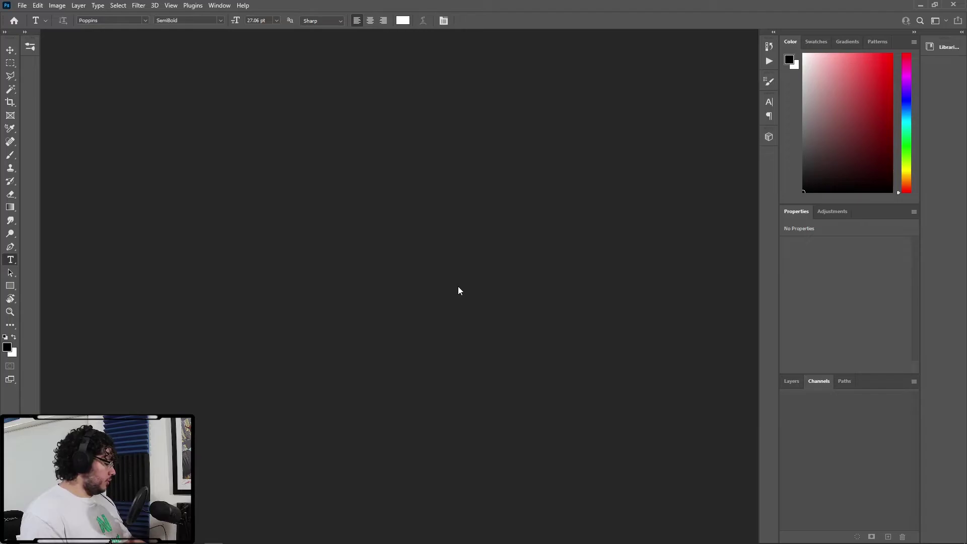
key("ctrl+n")
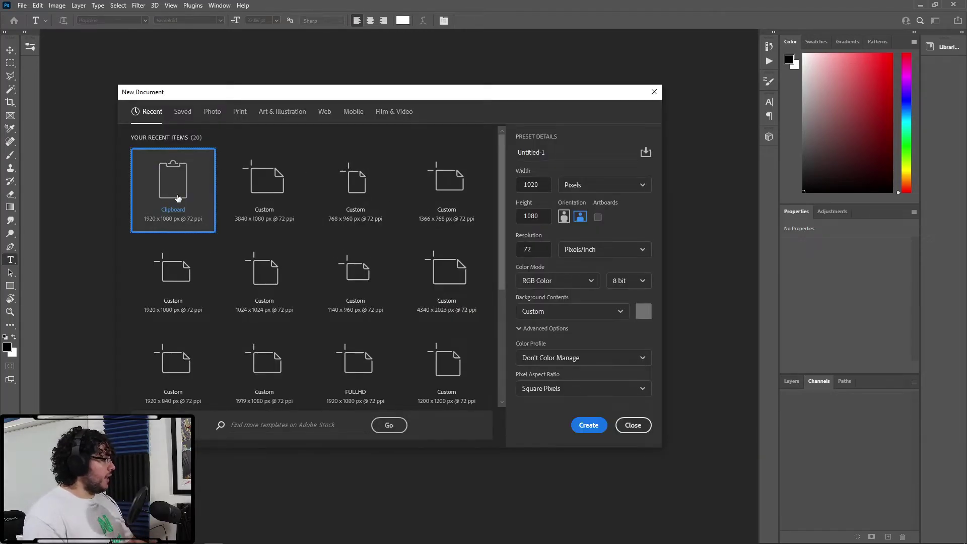
double_click(177, 200)
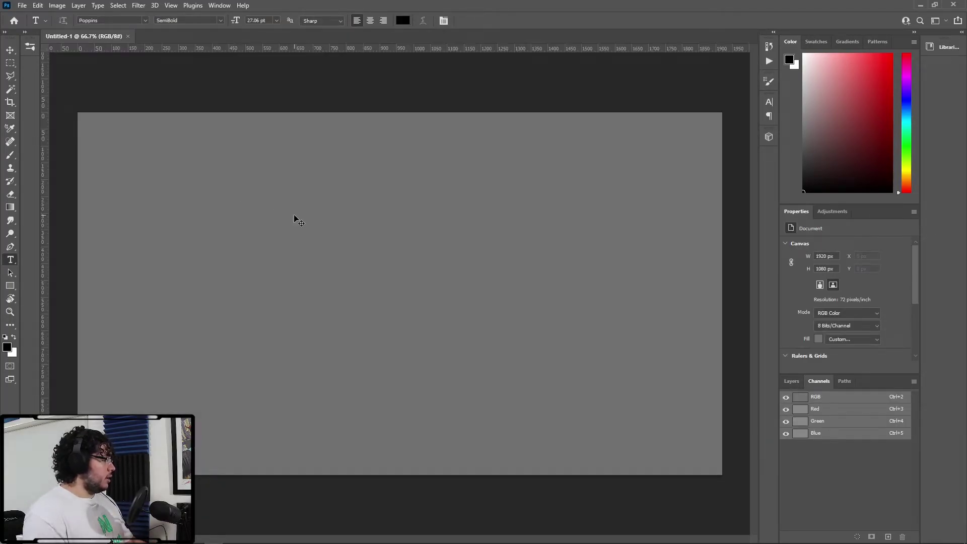
Paste the coif render into the canvas as Layer 1.
key("ctrl+v")
scroll(532, 280, "up", 5, "alt")
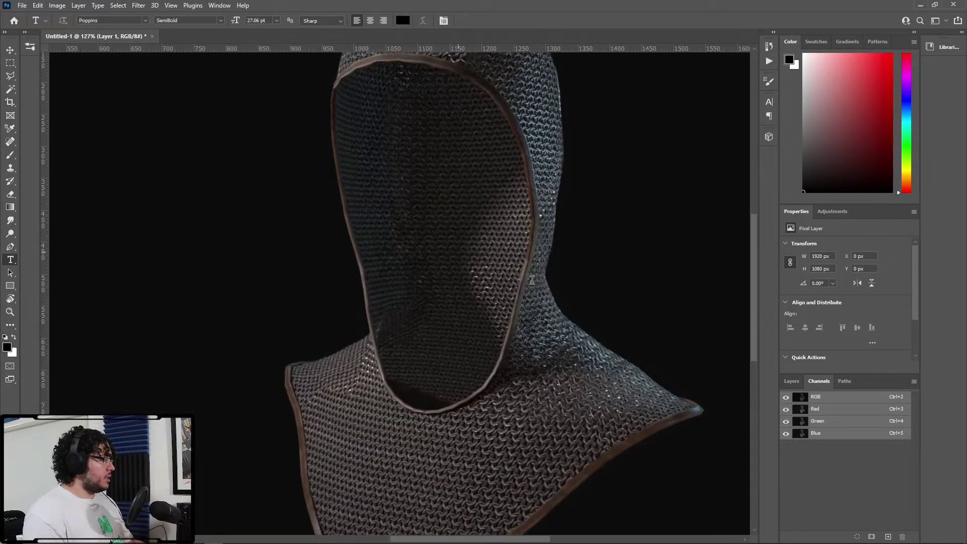
scroll(532, 280, "up", 4, "alt")
scroll(527, 292, "down", 2, "alt")
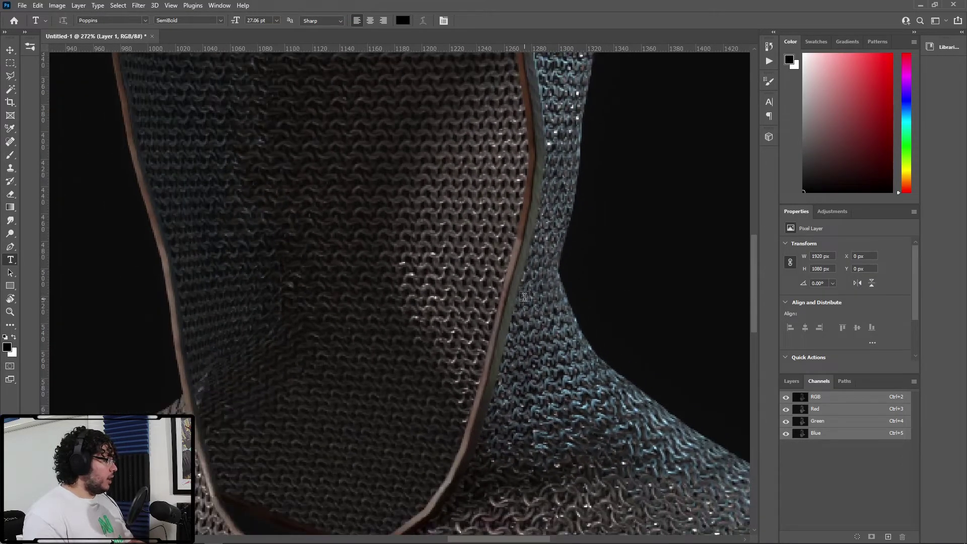
scroll(524, 296, "down", 5, "alt")
scroll(506, 302, "up", 4, "alt")
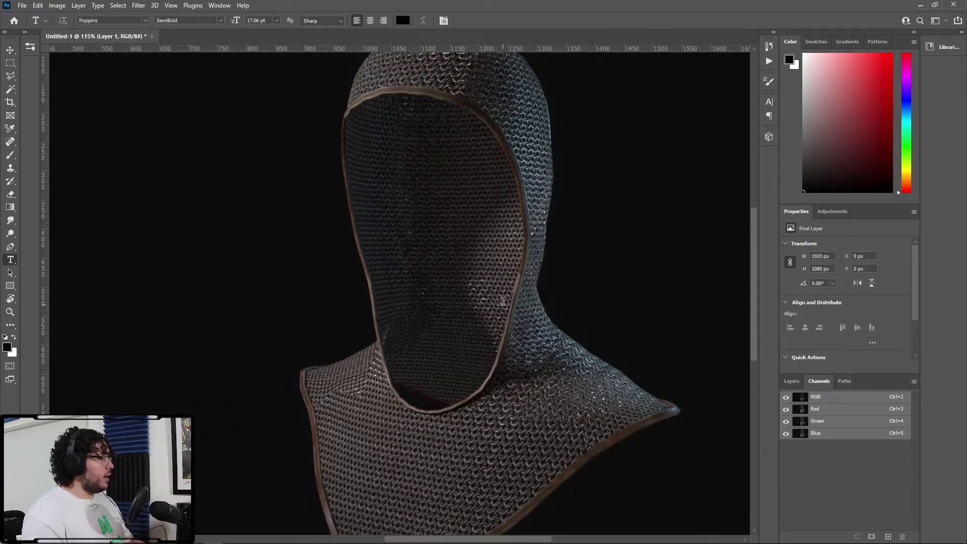
scroll(514, 204, "up", 6, "alt")
scroll(509, 202, "down", 2, "alt")
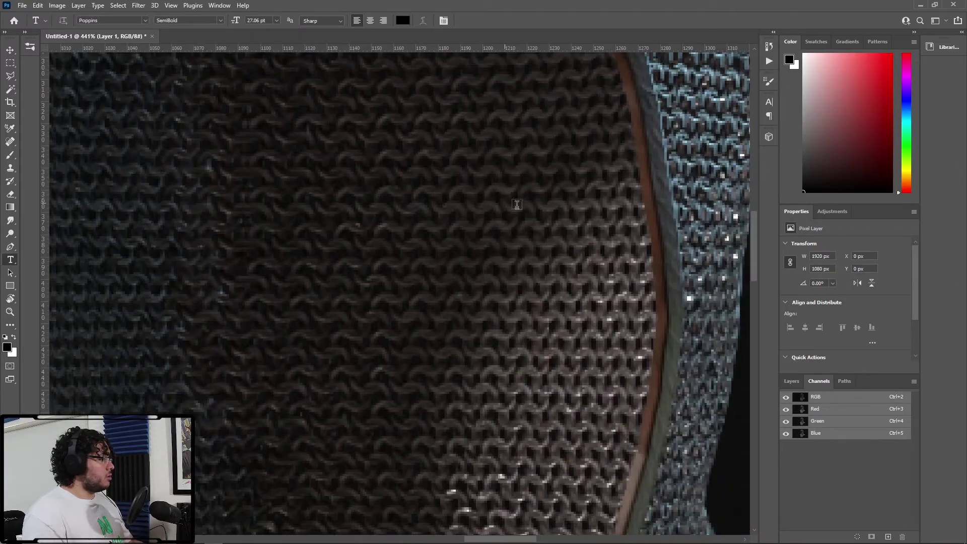
scroll(479, 220, "down", 6, "alt")
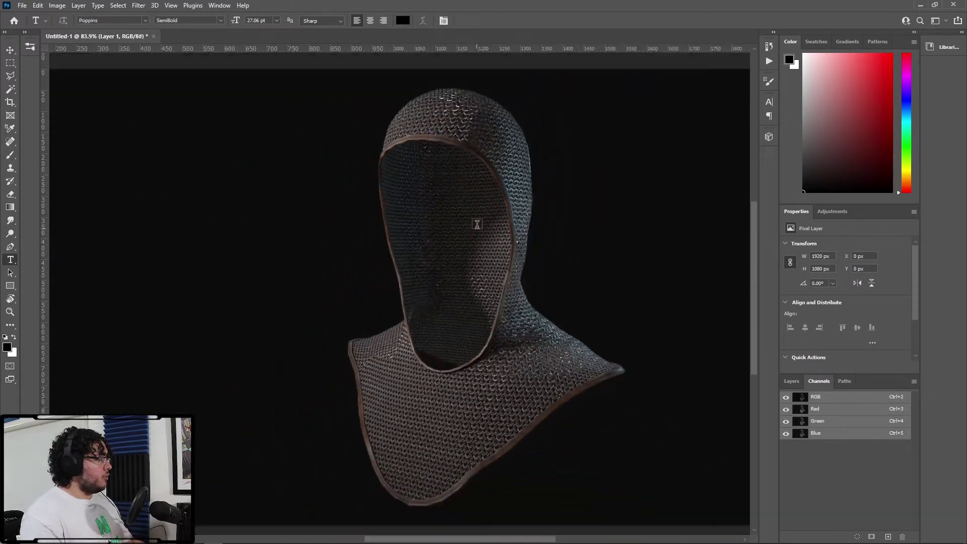
scroll(371, 188, "down", 4, "alt")
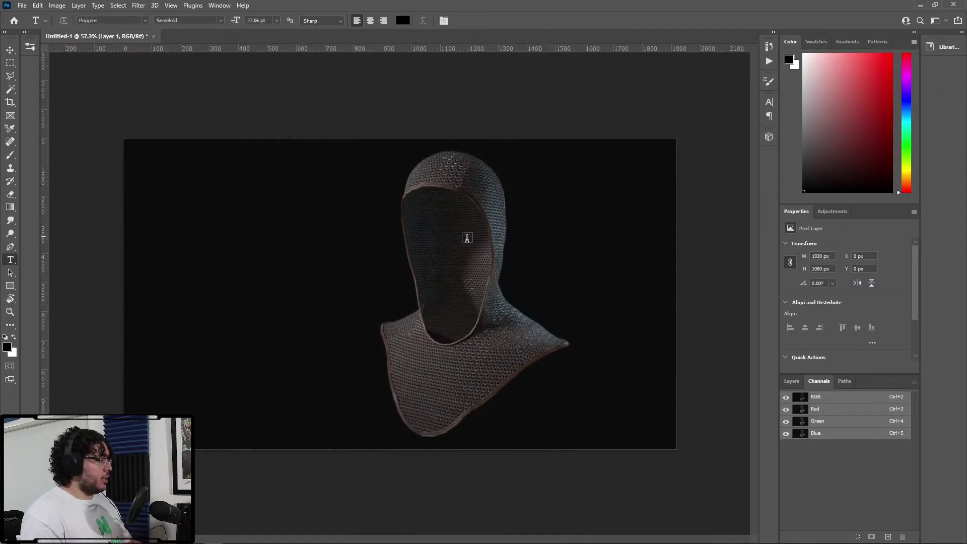
scroll(504, 229, "up", 3, "alt")
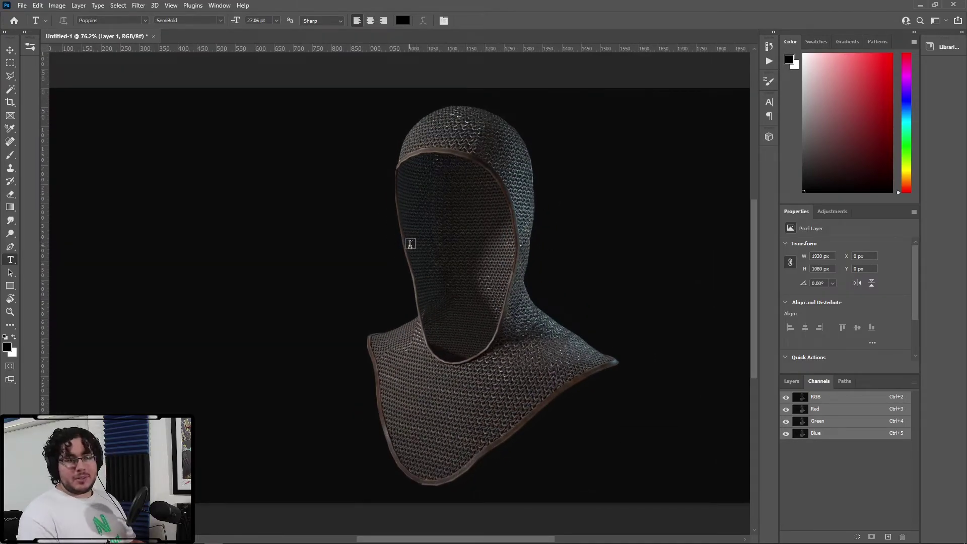
scroll(497, 233, "up", 2, "alt")
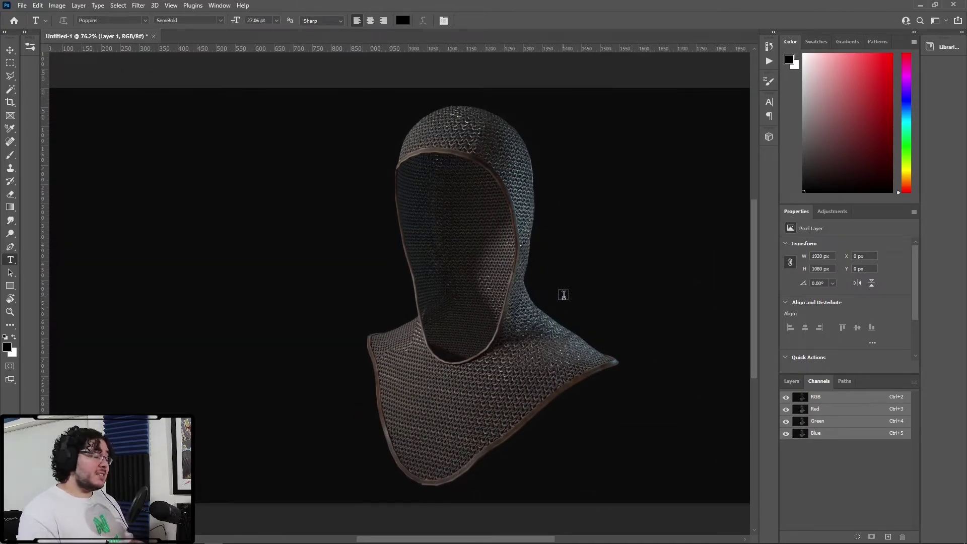